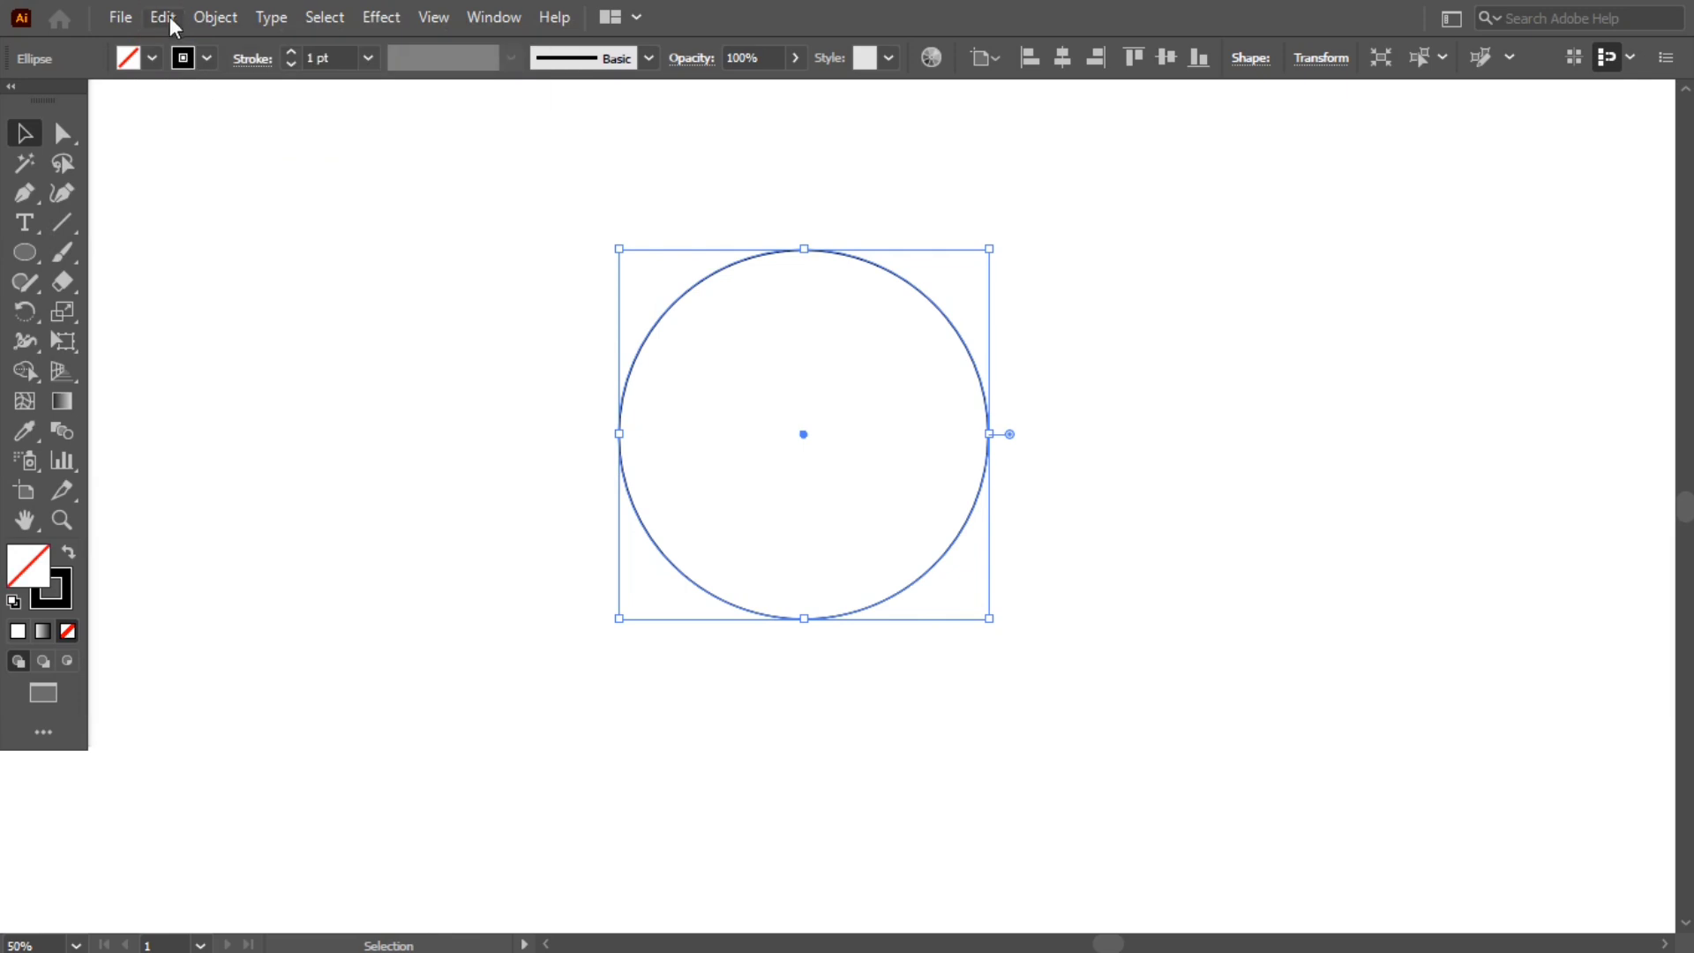
Paste a copy of the circle in place and shrink it proportionally to about a third, keeping its lowest point fixed.
click(167, 16)
click(310, 245)
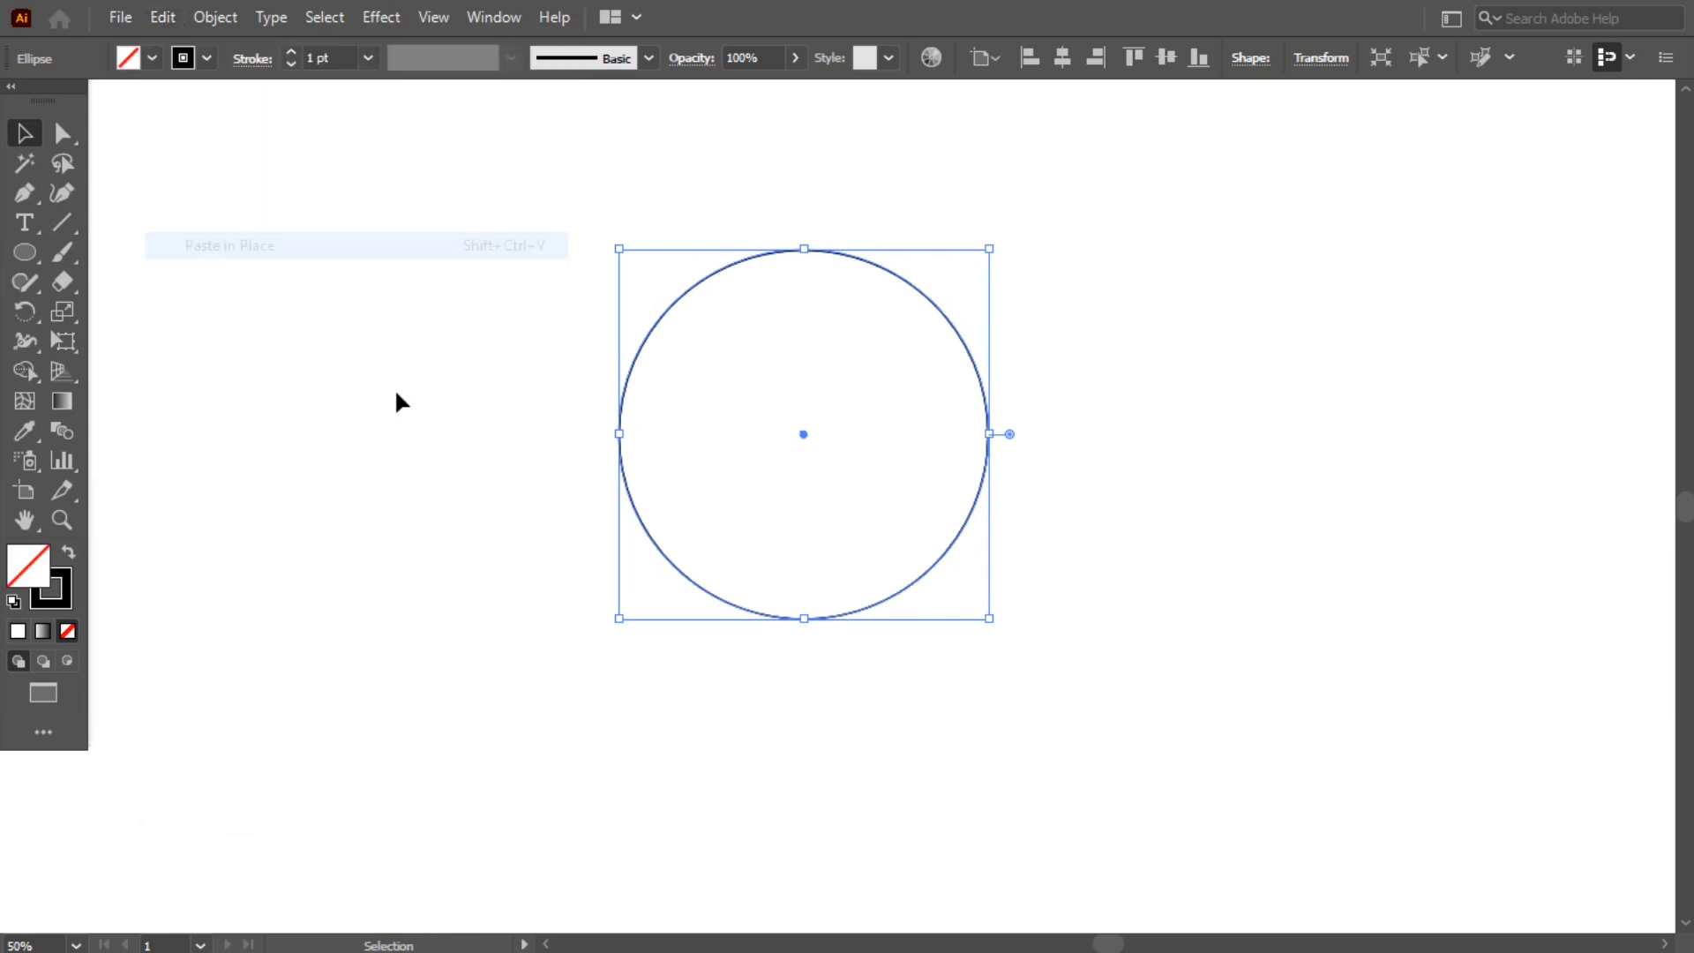
drag(803, 250, 805, 491)
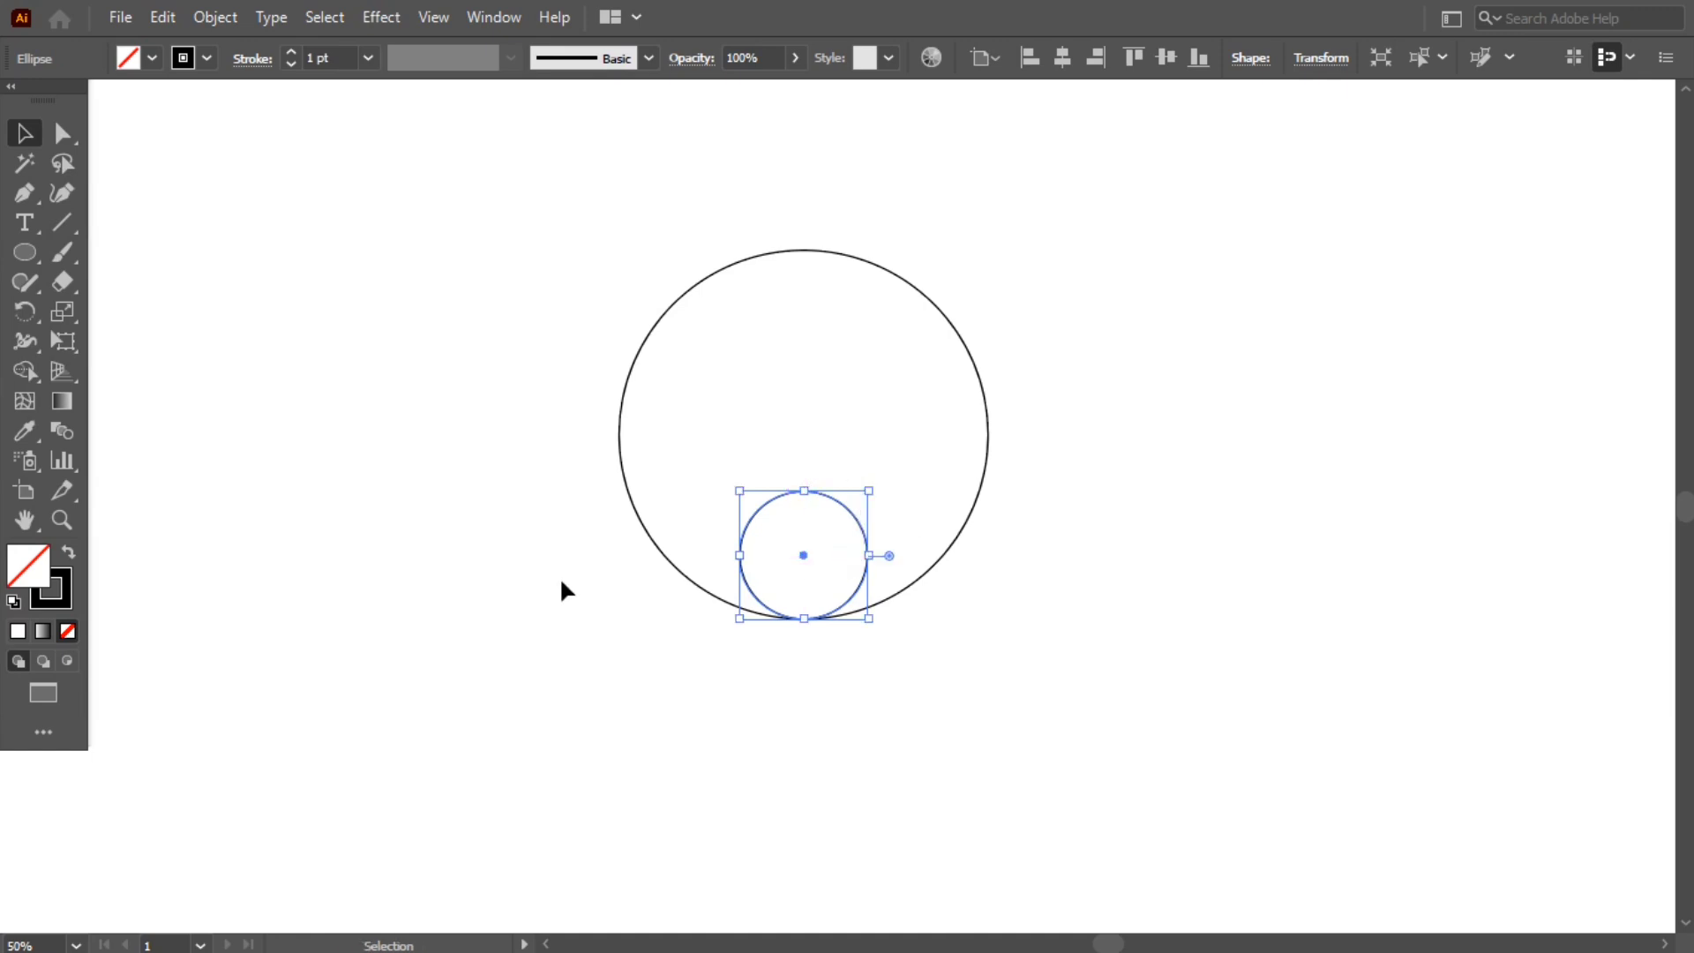
click(617, 646)
Duplicate the large circle in place and move the copy straight down until its top meets the small circle's top.
drag(663, 412, 664, 412)
click(175, 17)
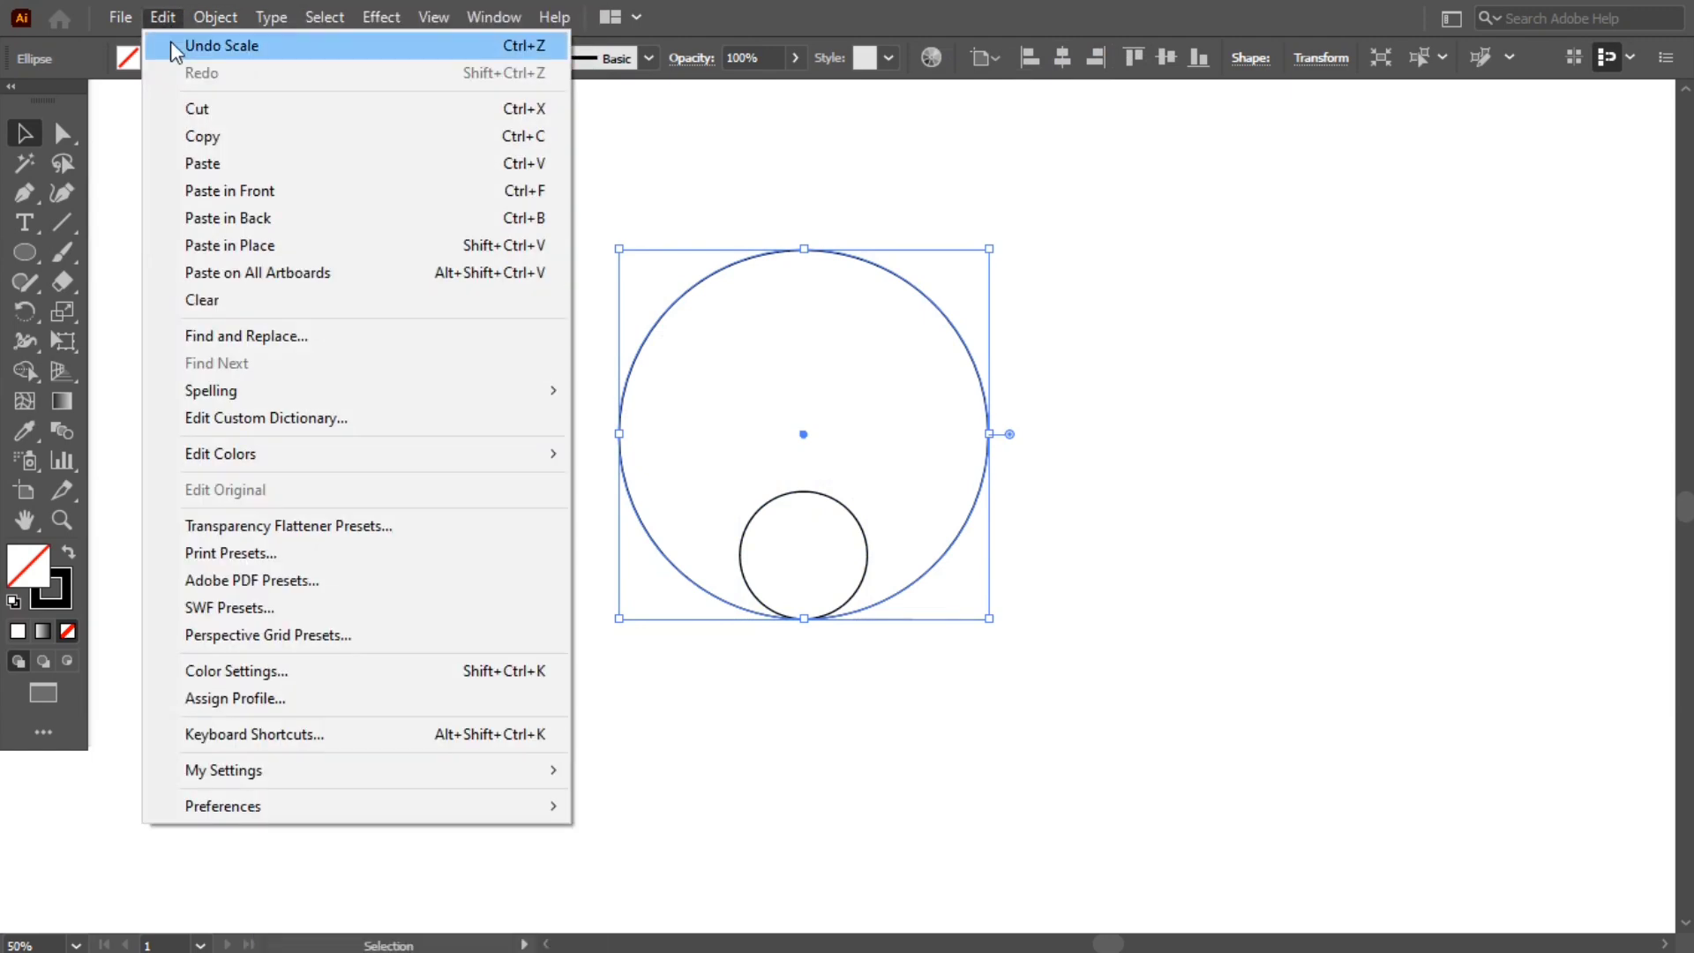
click(211, 136)
click(162, 17)
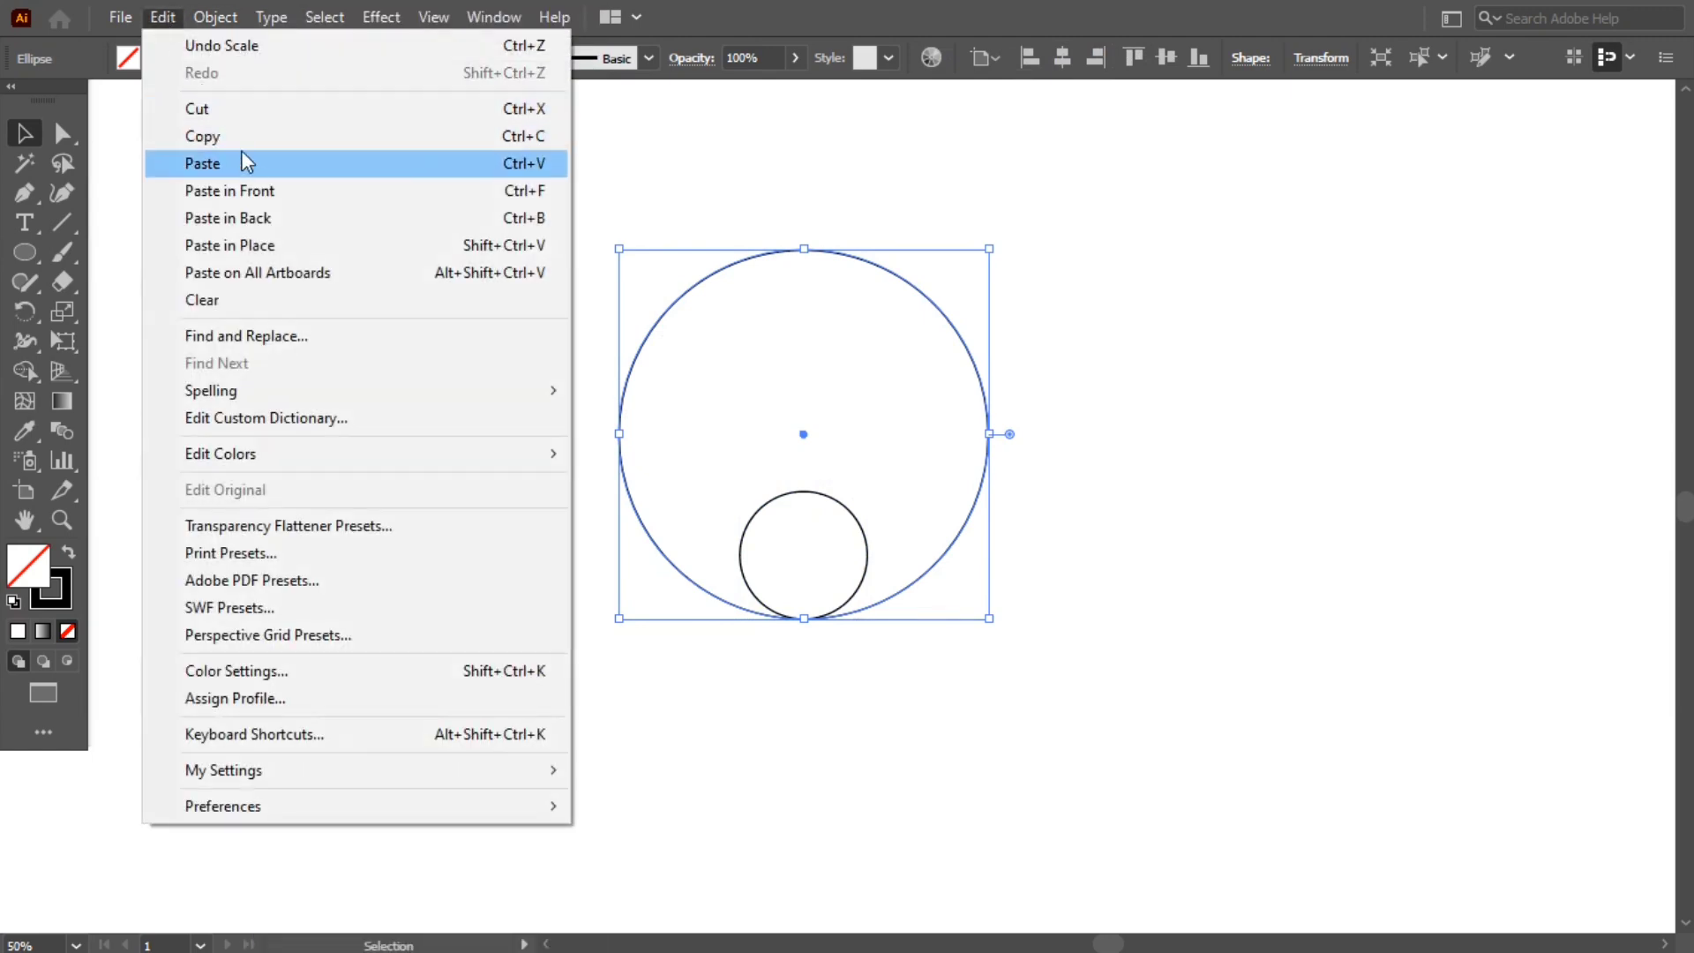
click(265, 246)
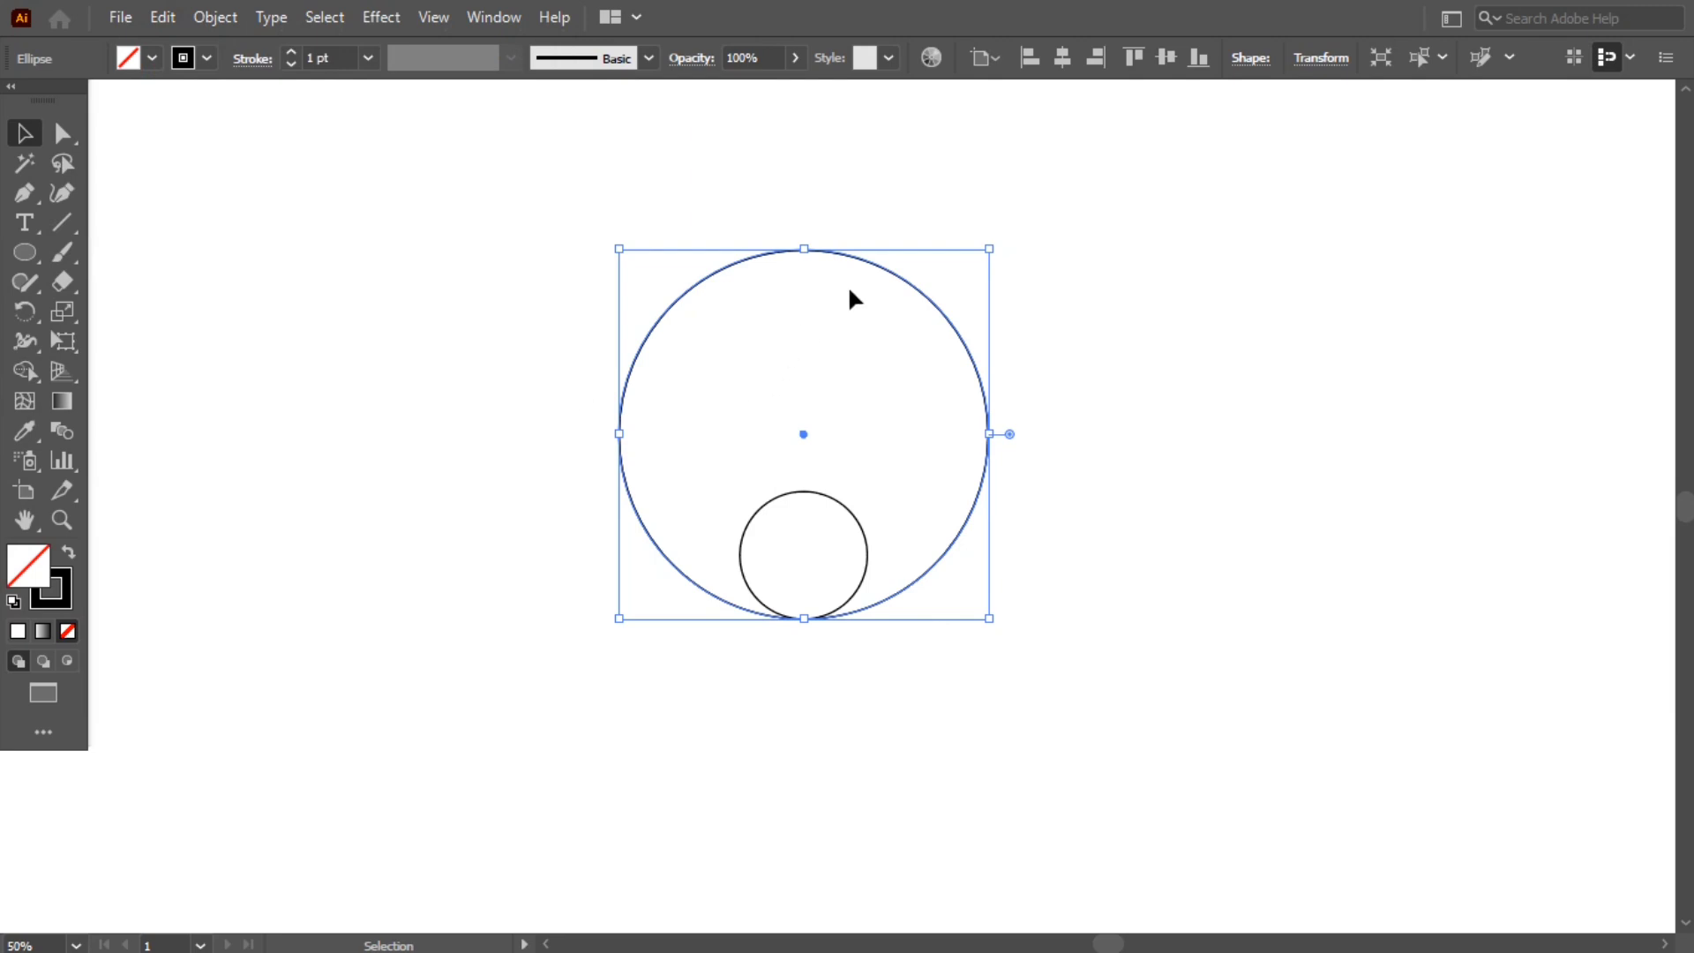
drag(834, 251, 841, 495)
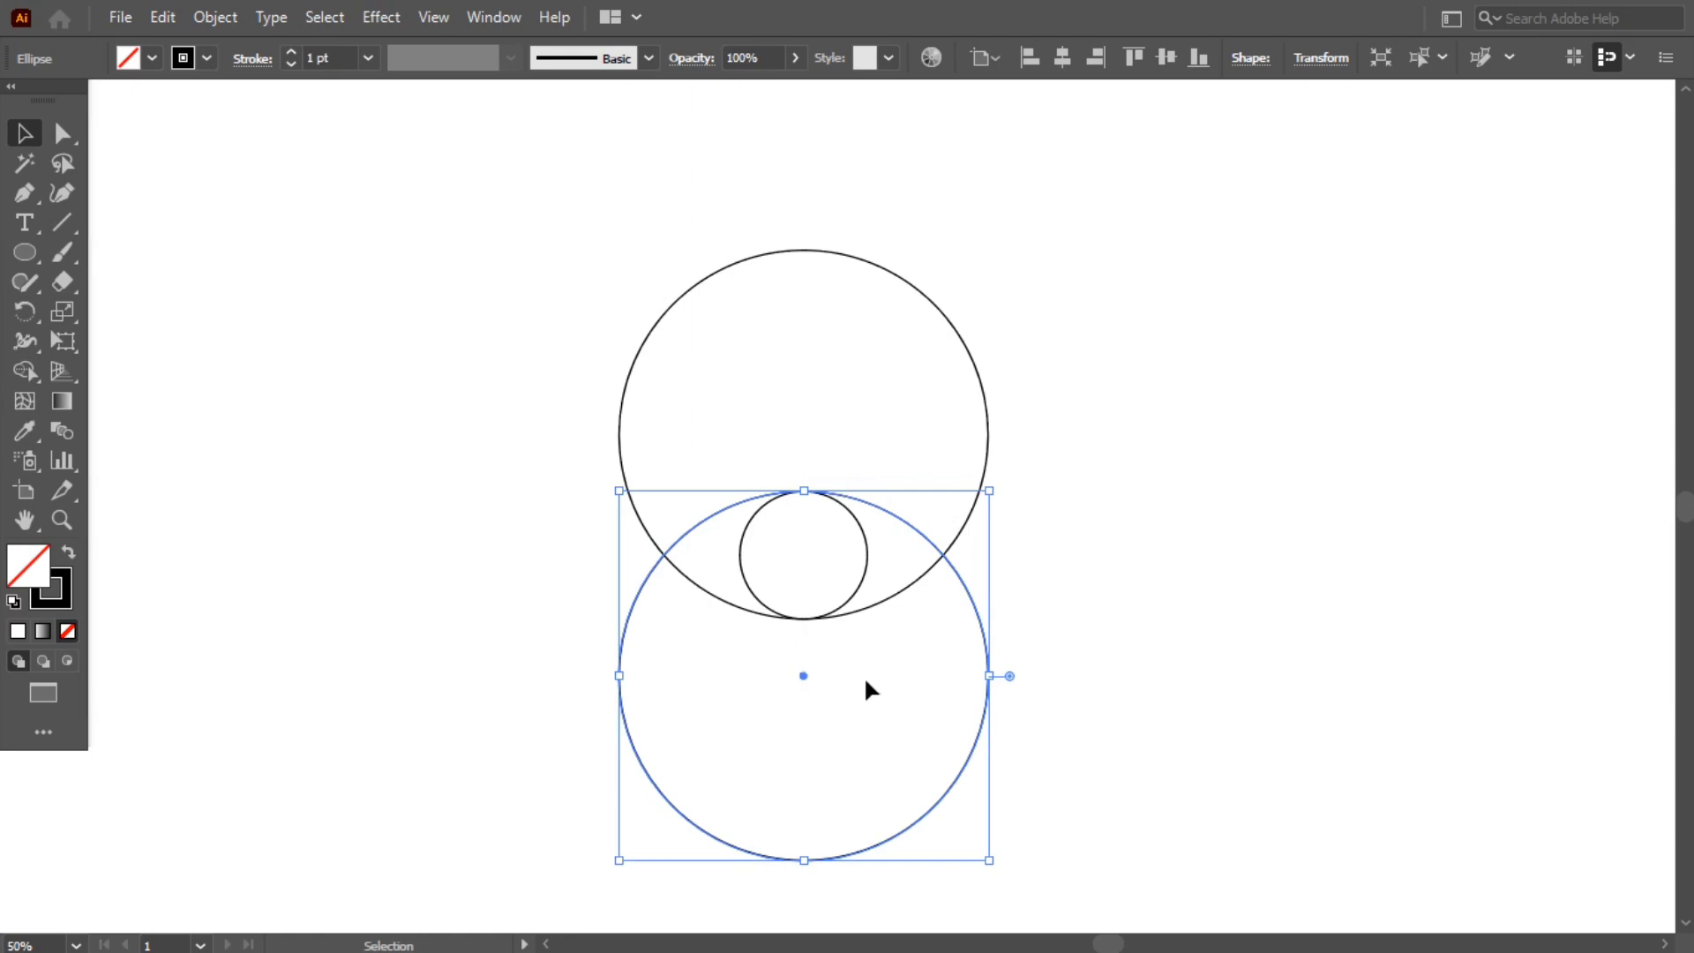
Duplicate both large circles in front and rotate the copies 90° to form a four-circle rosette around the small circle.
drag(567, 494, 692, 608)
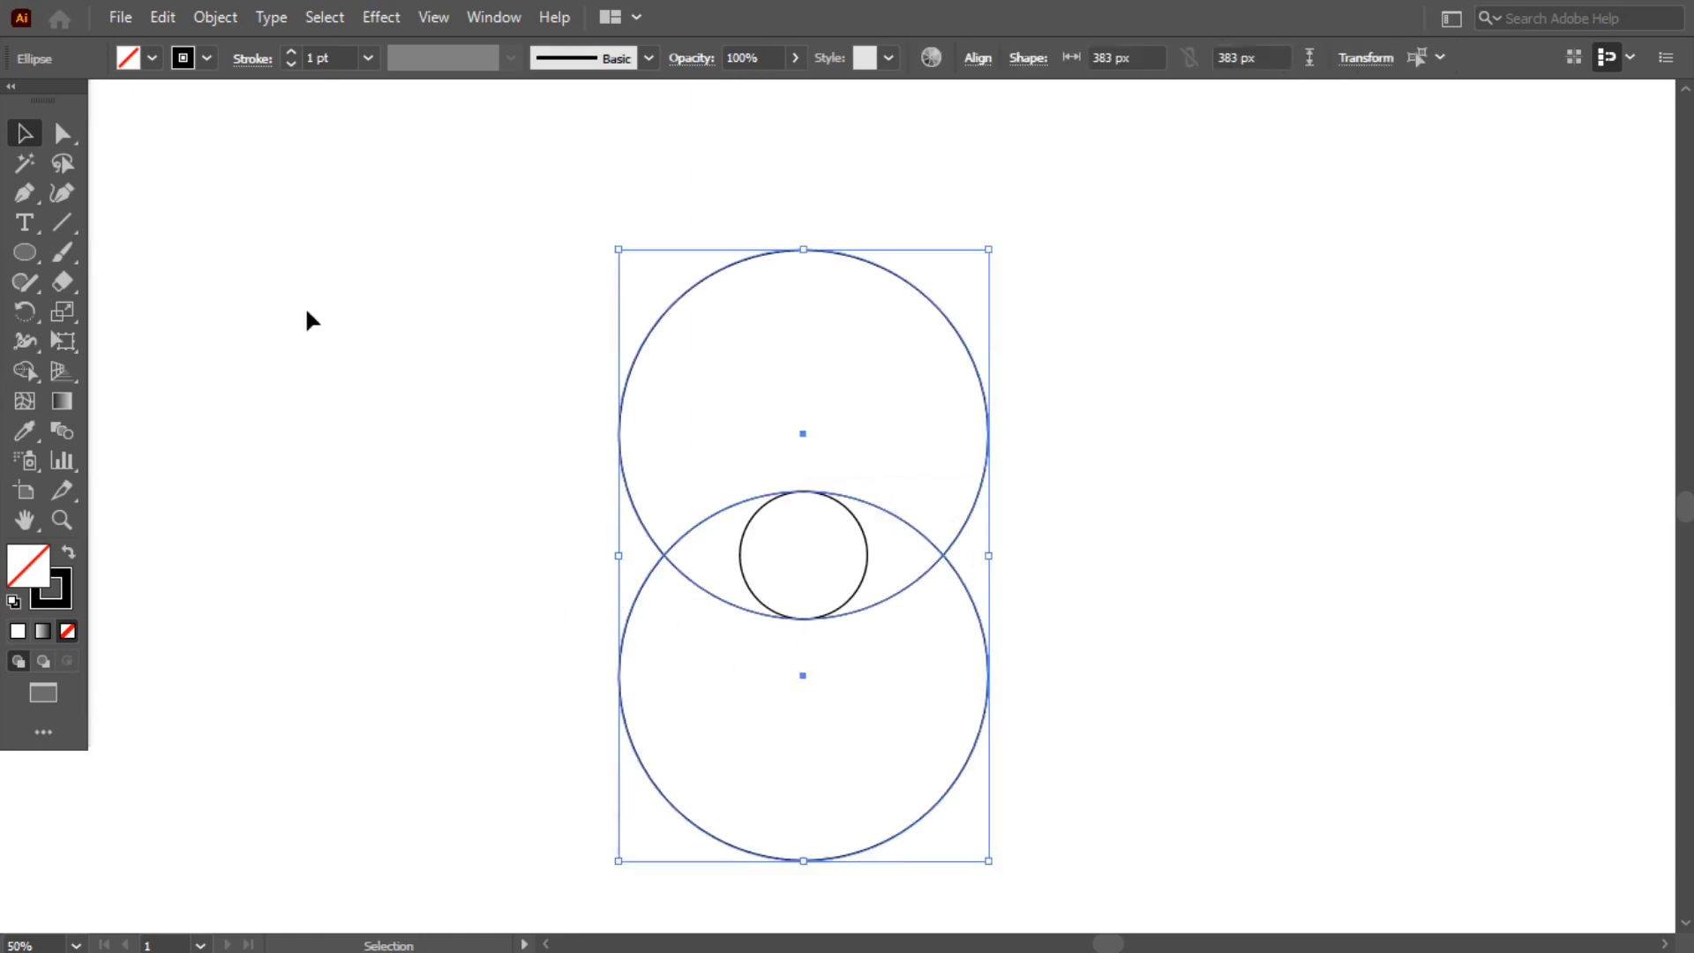
click(163, 17)
click(254, 133)
click(162, 17)
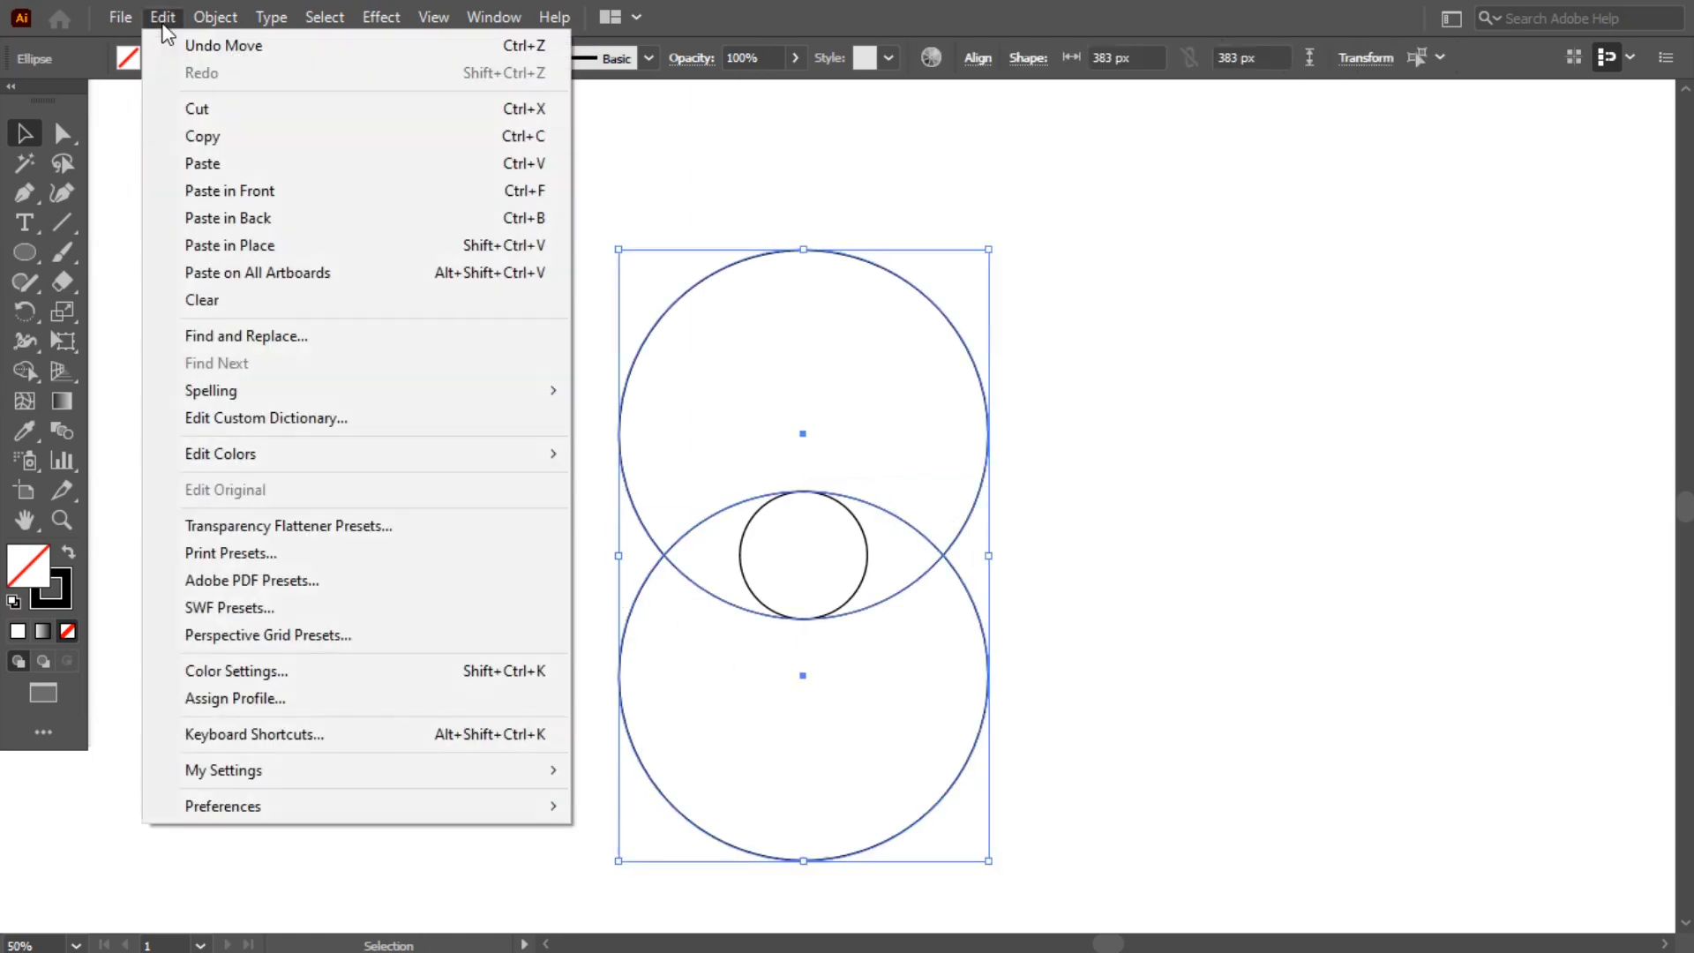
click(300, 198)
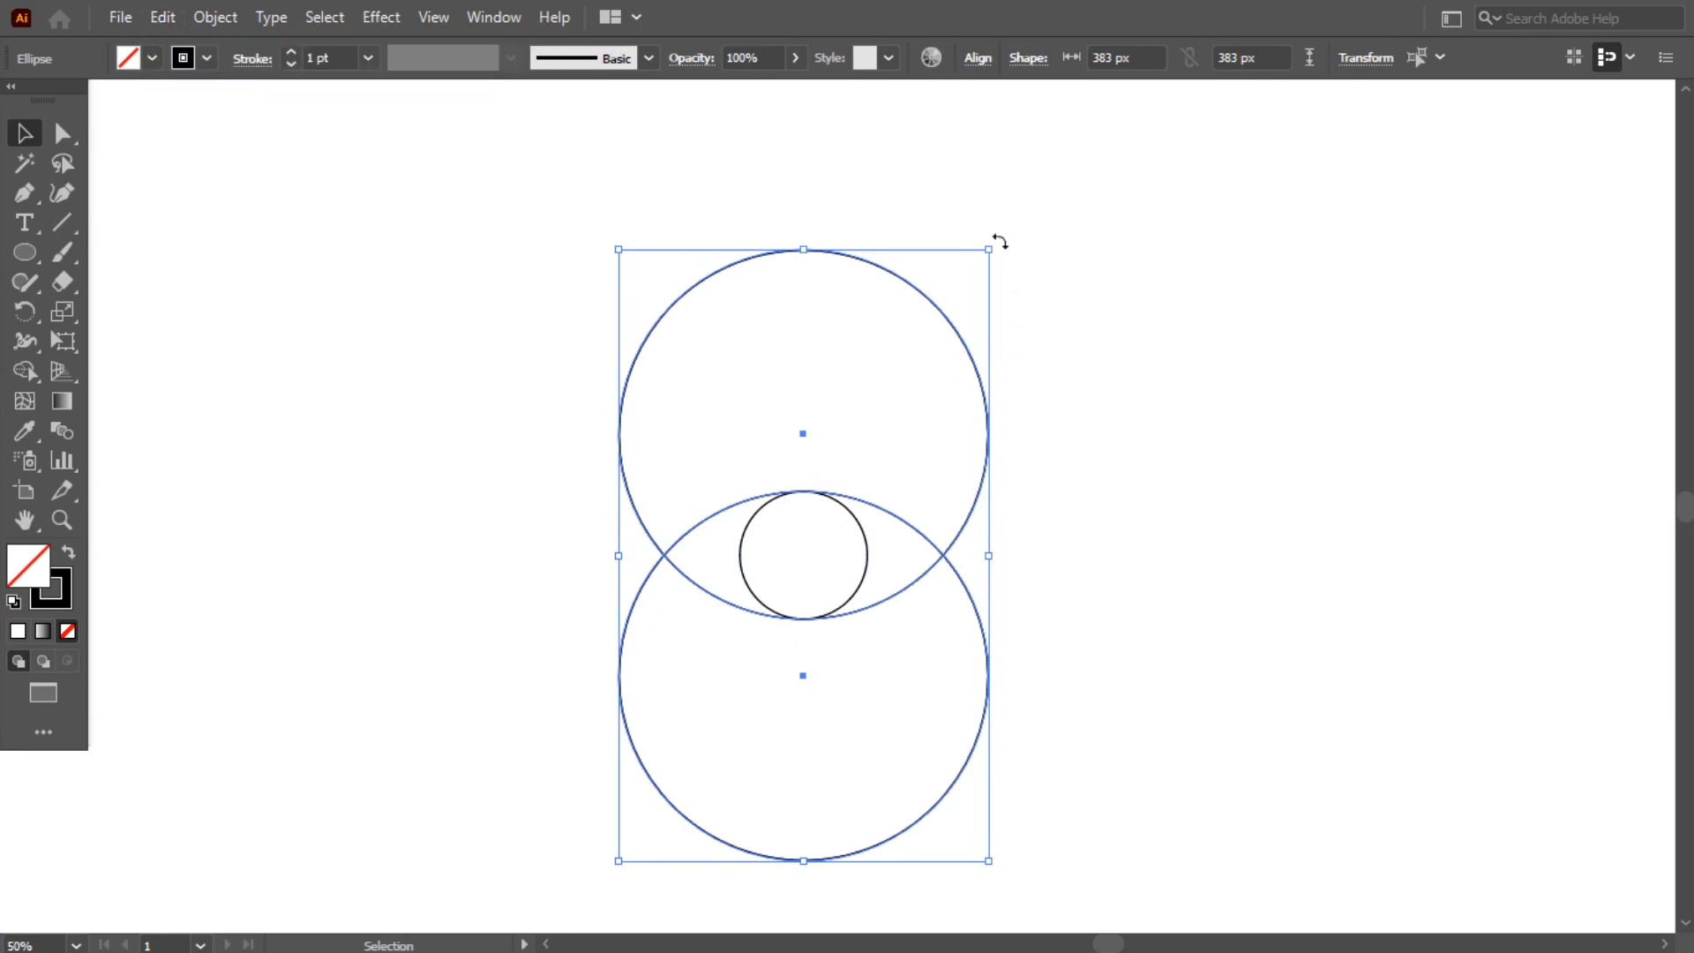
drag(999, 240, 1047, 685)
click(944, 578)
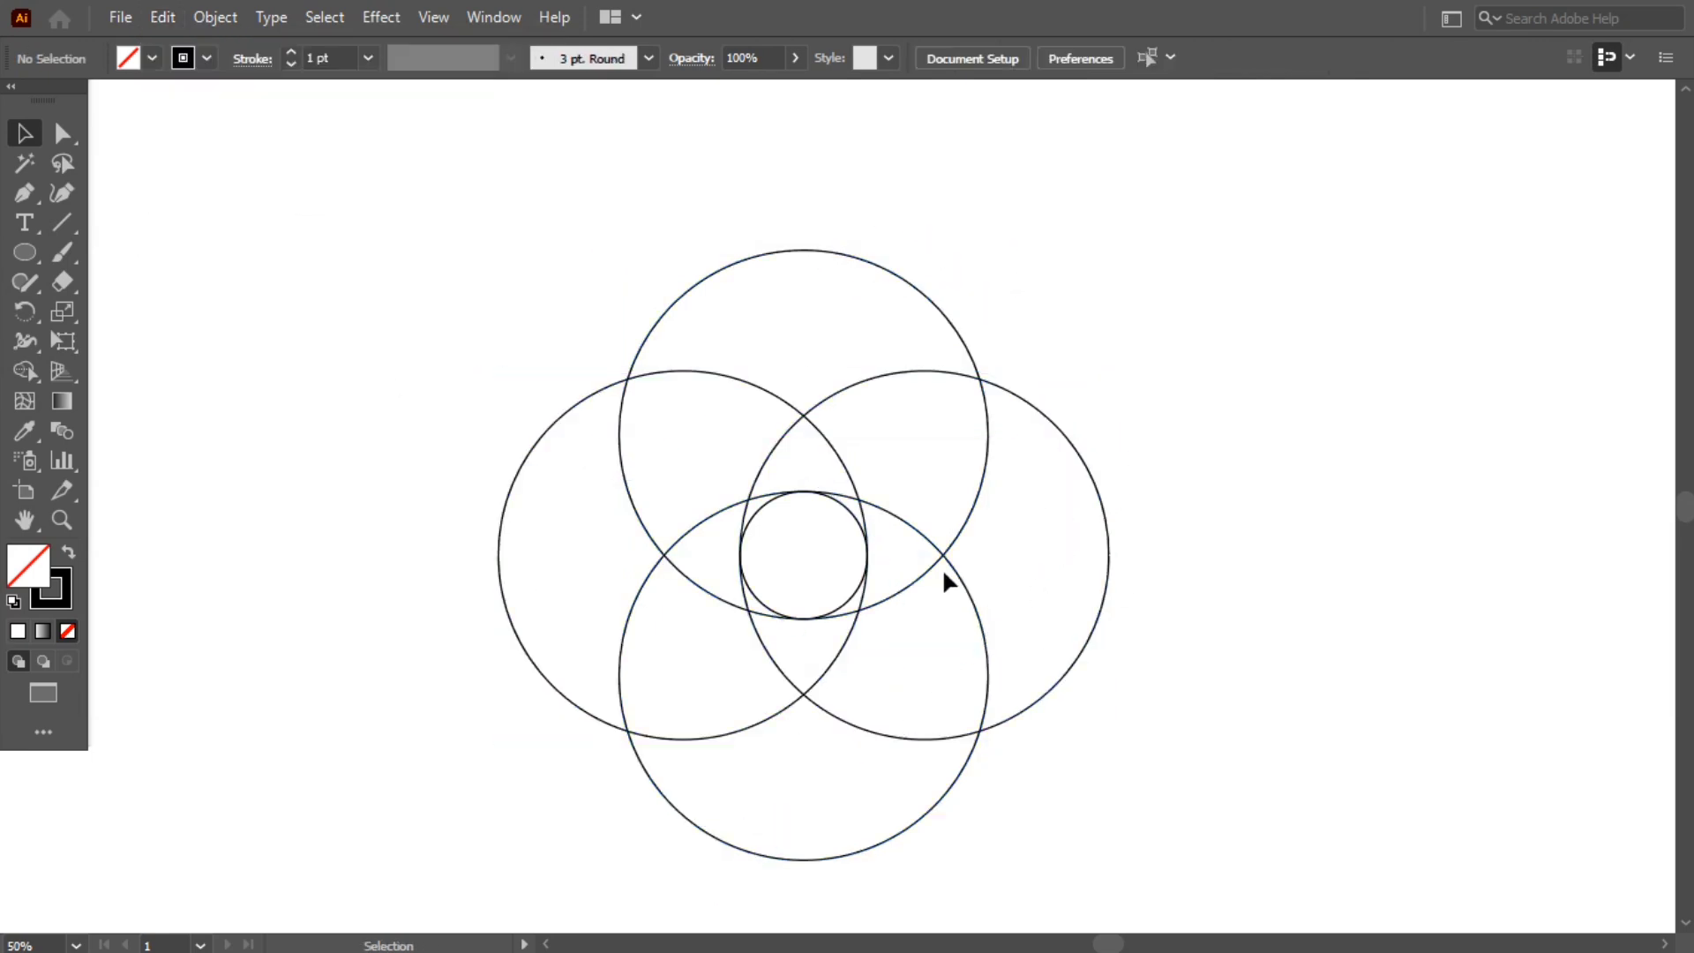
With all circles selected, set a black fill and merge the regions of the upper petal using Shape Builder.
drag(421, 386, 1016, 698)
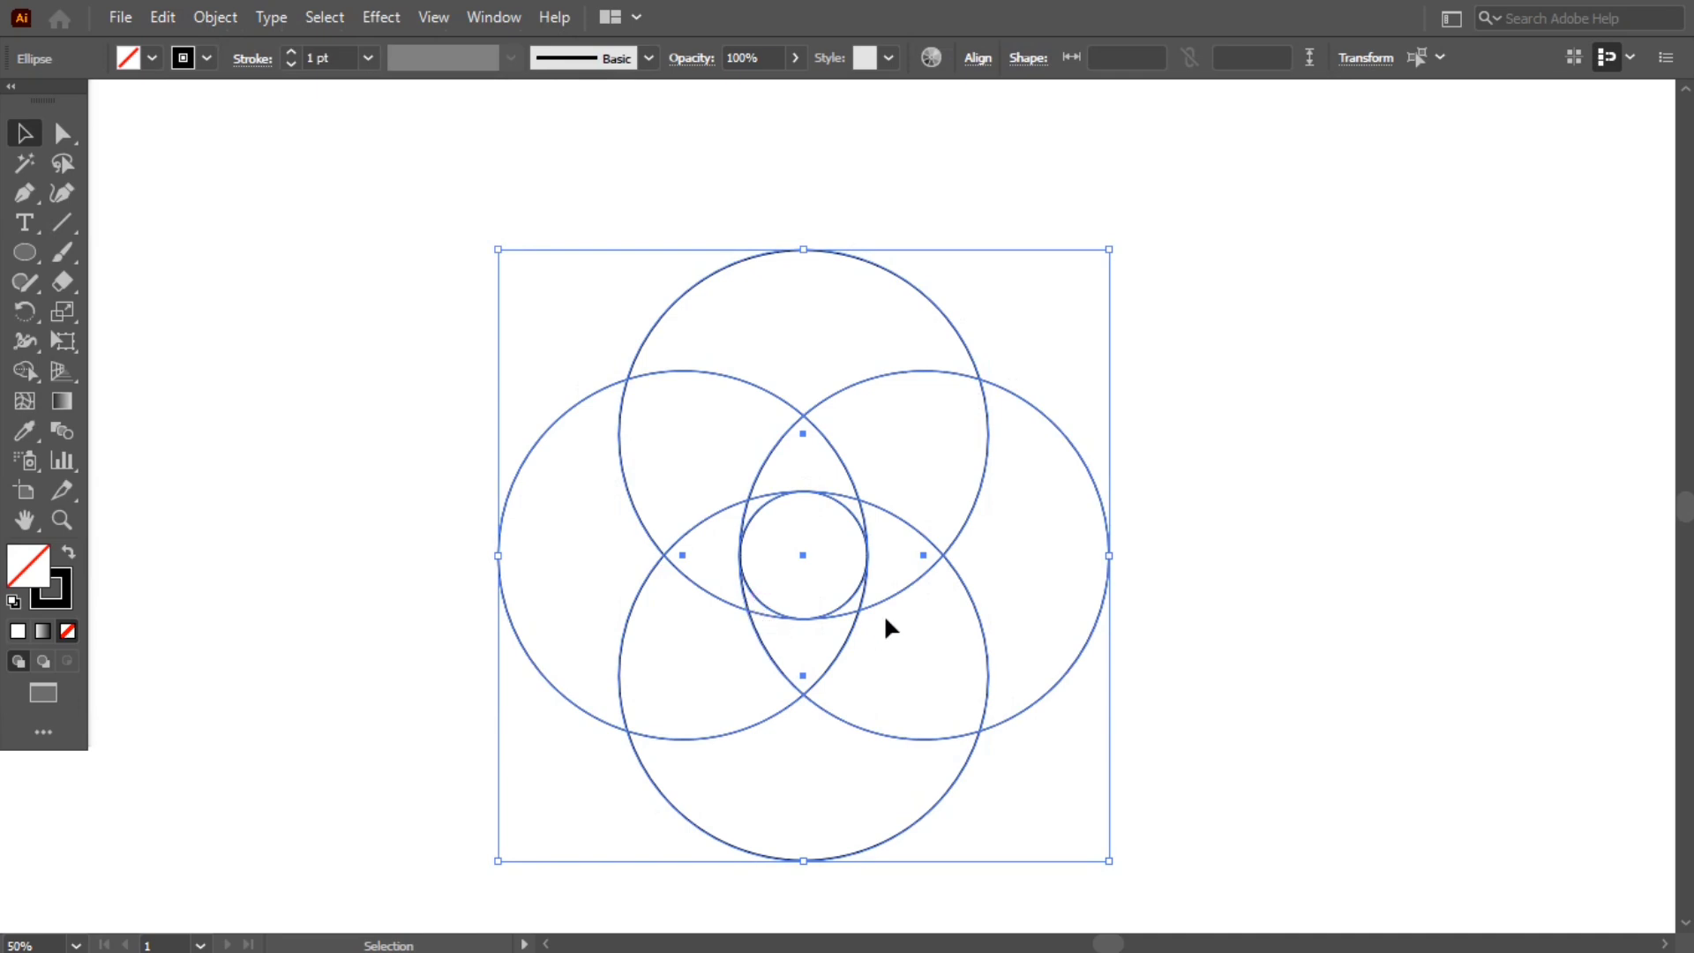
key(shift+m)
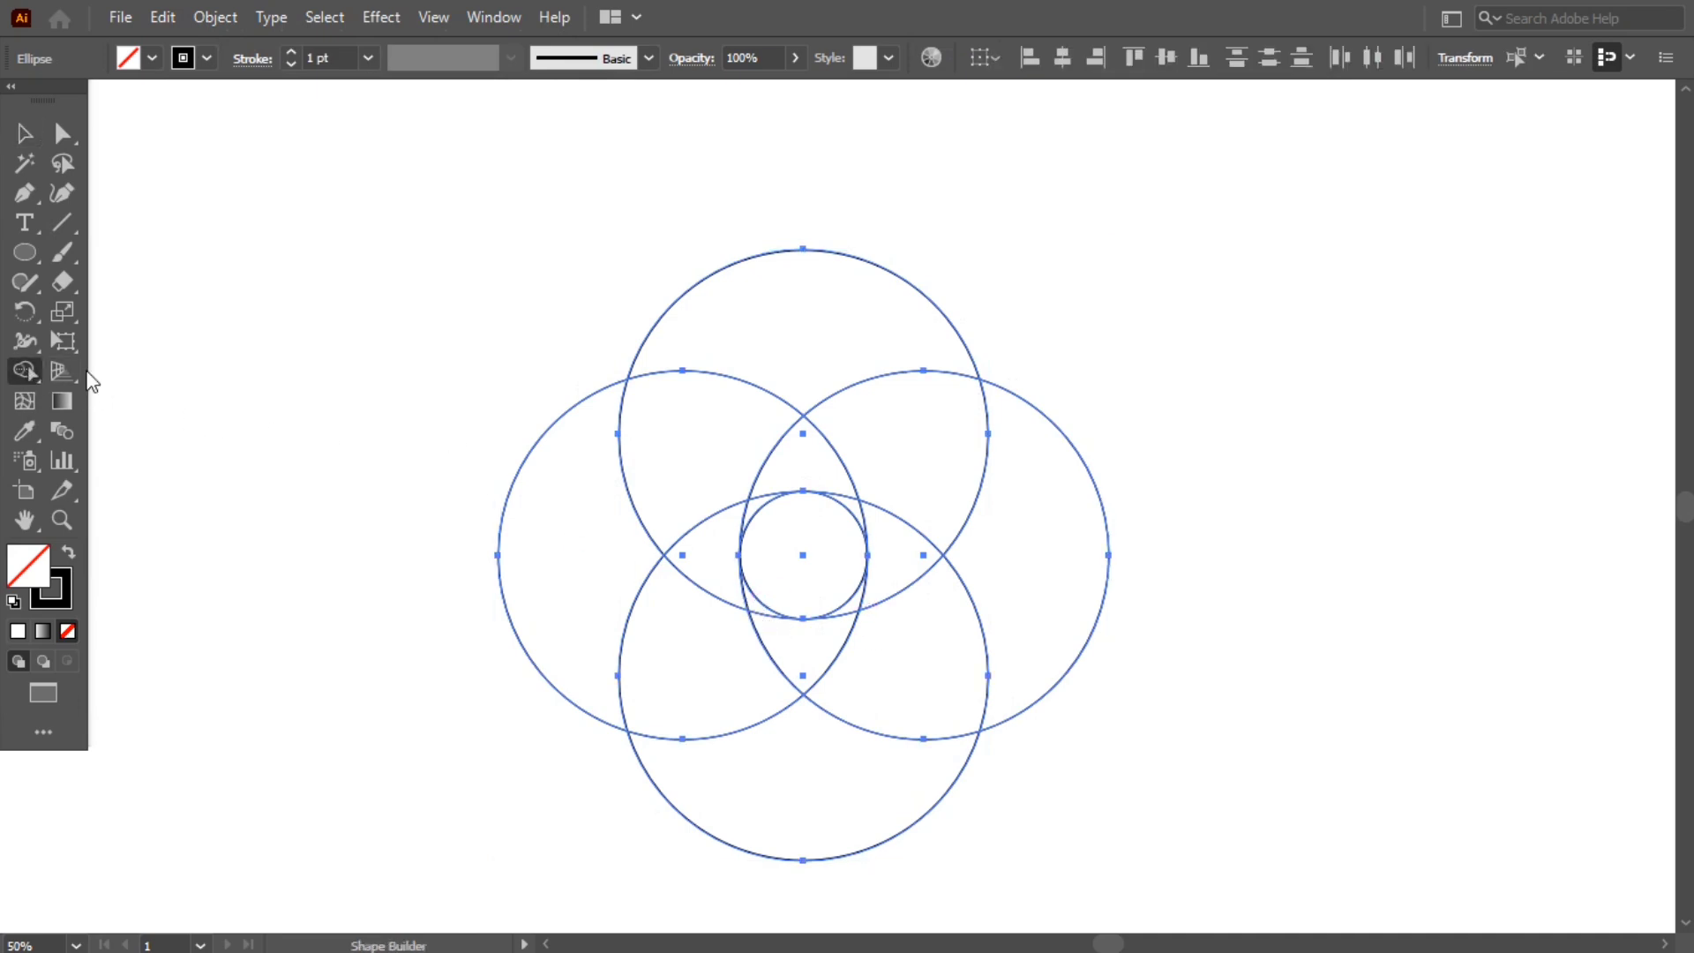
click(152, 58)
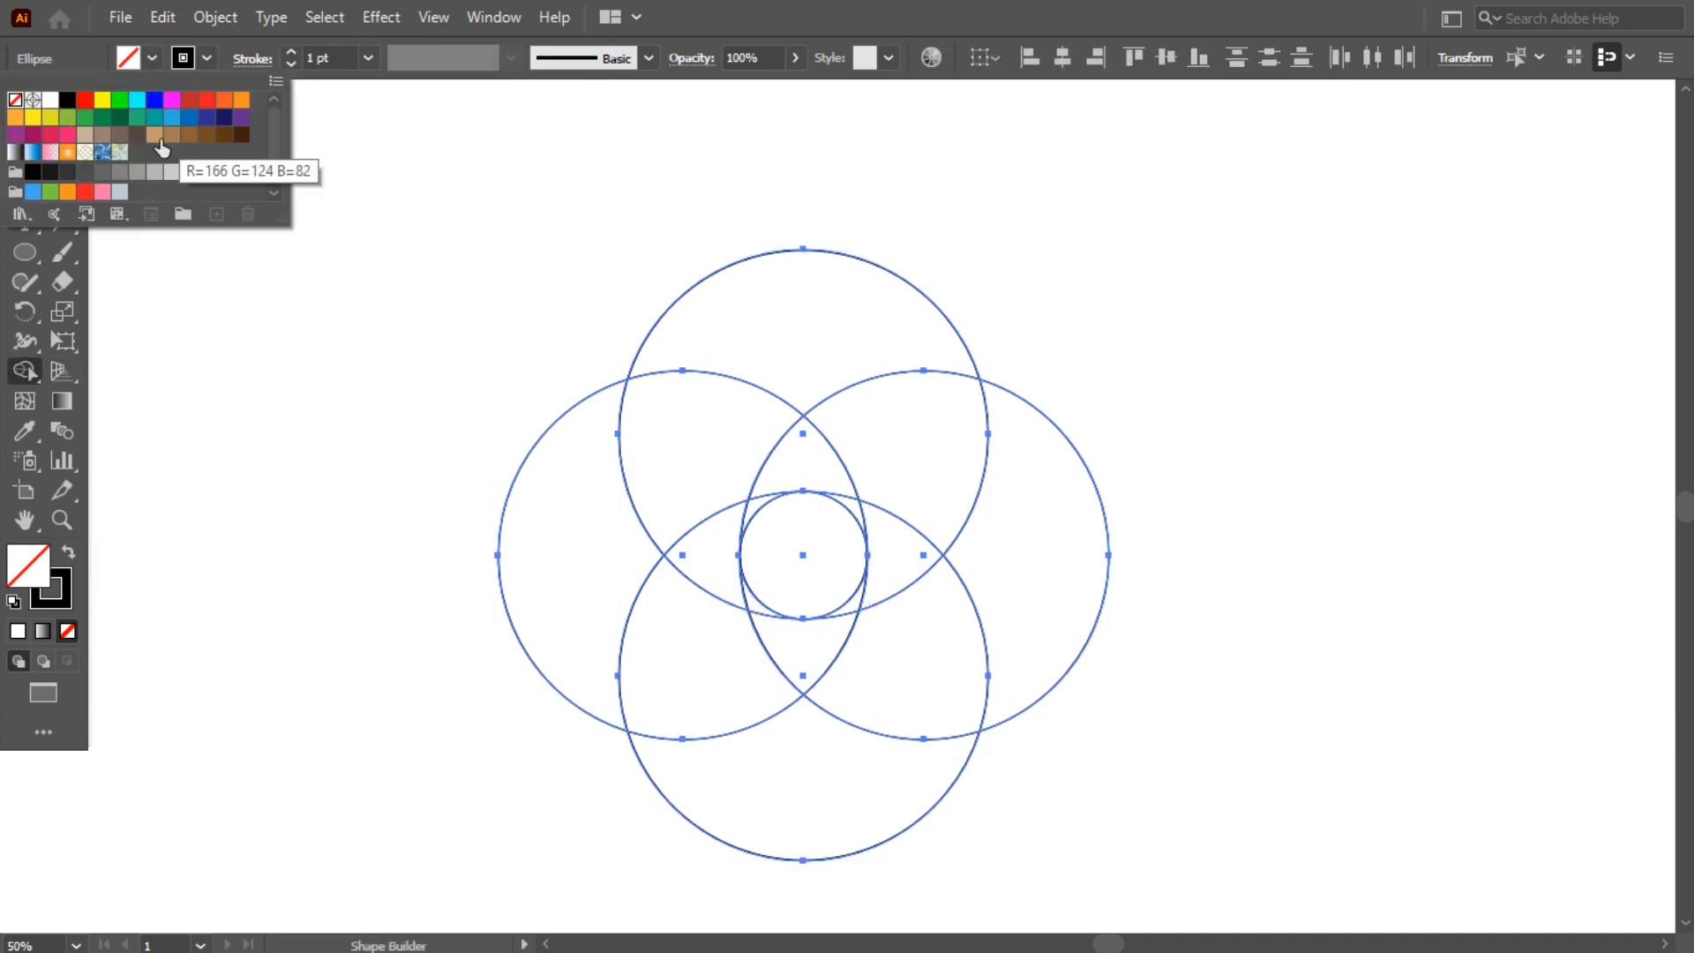
click(67, 100)
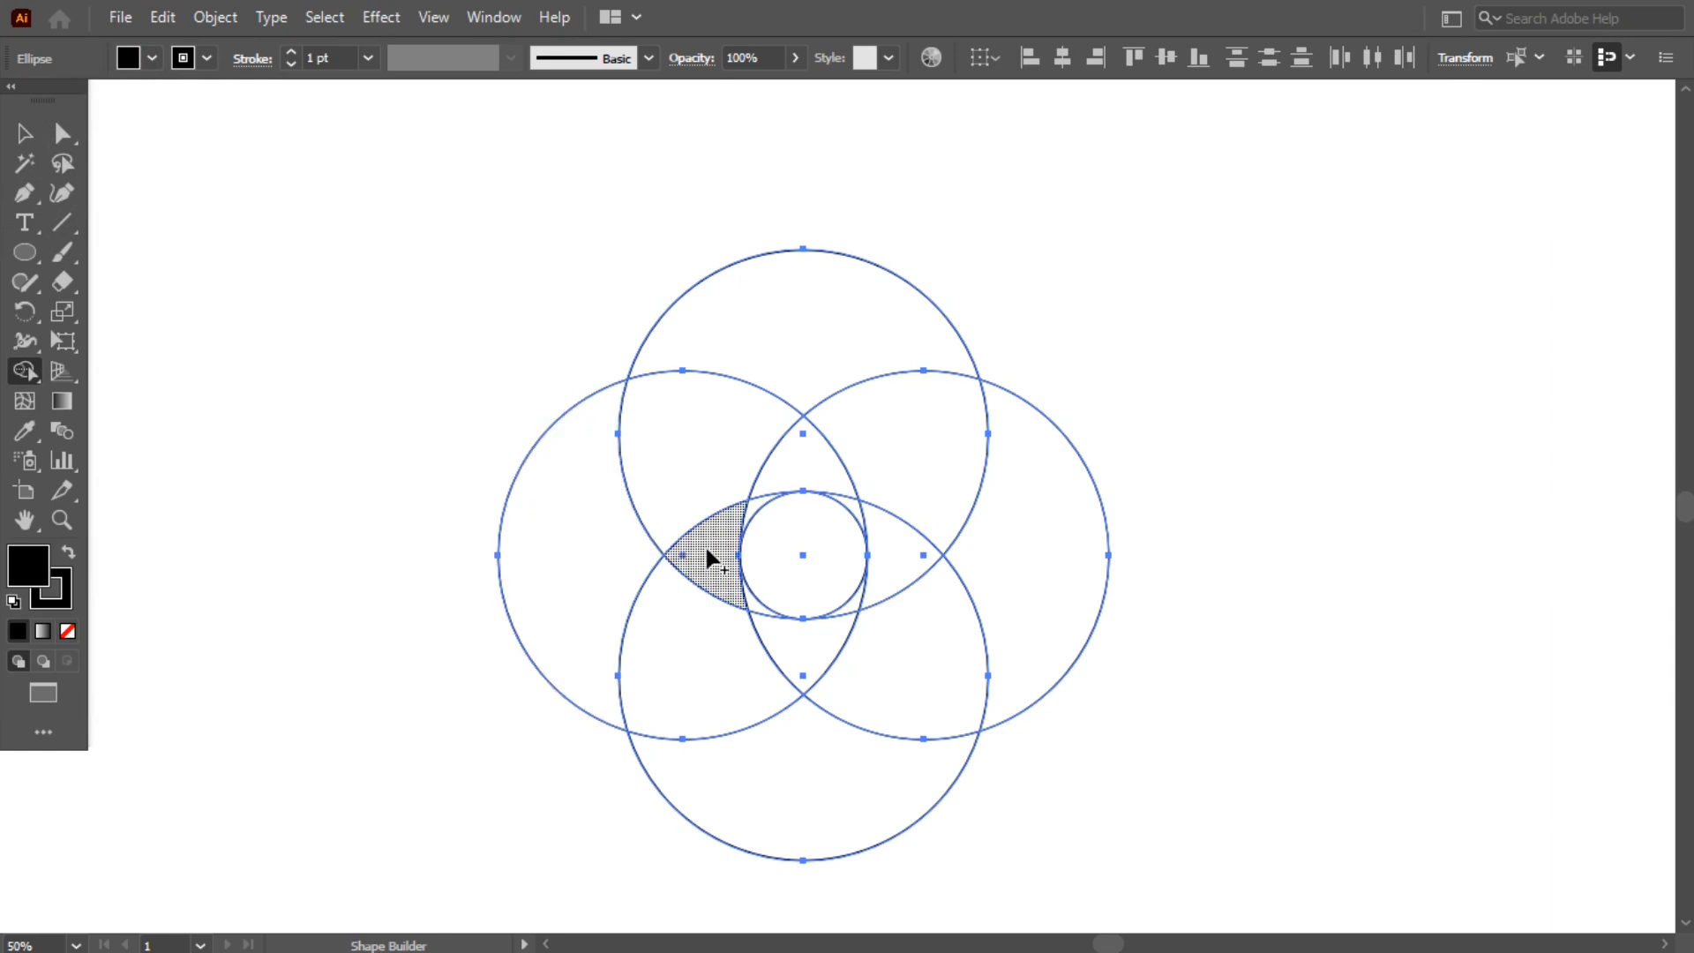
mouse_move(875, 341)
mouse_down()
mouse_move(741, 404)
mouse_move(706, 479)
mouse_move(750, 603)
mouse_up()
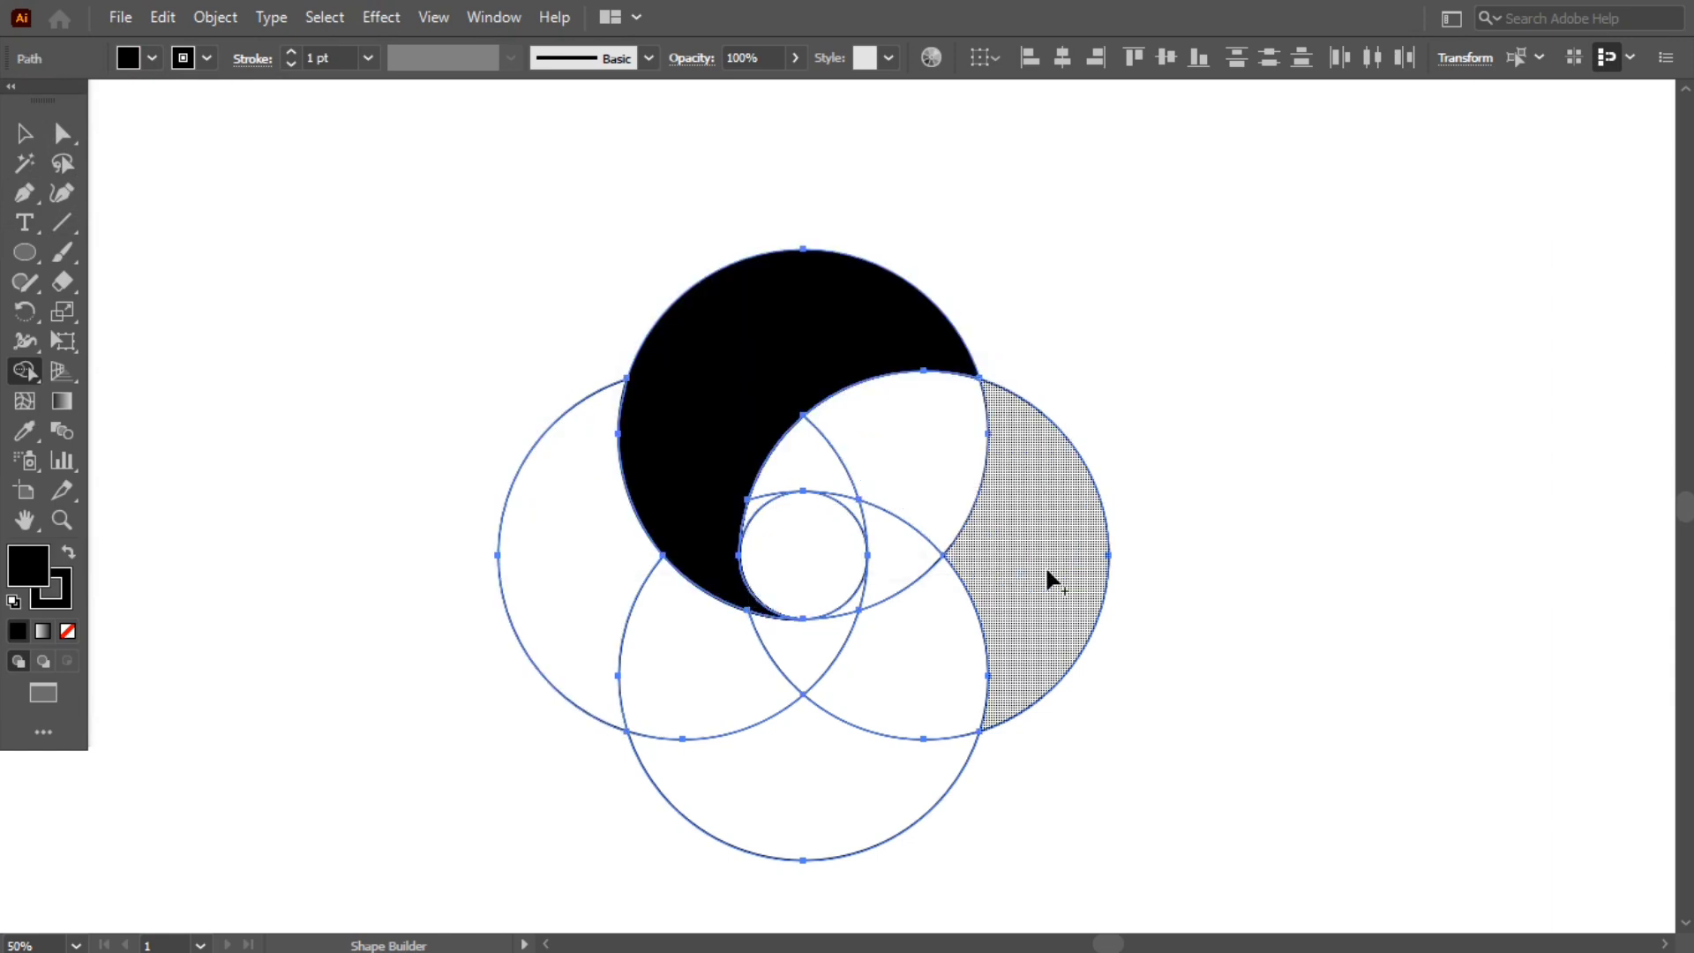
Merge the regions of the right, lower and left petals with Shape Builder to complete the black swirl, and deselect it.
mouse_move(1051, 575)
mouse_down()
mouse_move(1026, 540)
mouse_move(845, 460)
mouse_up()
drag(761, 507, 756, 503)
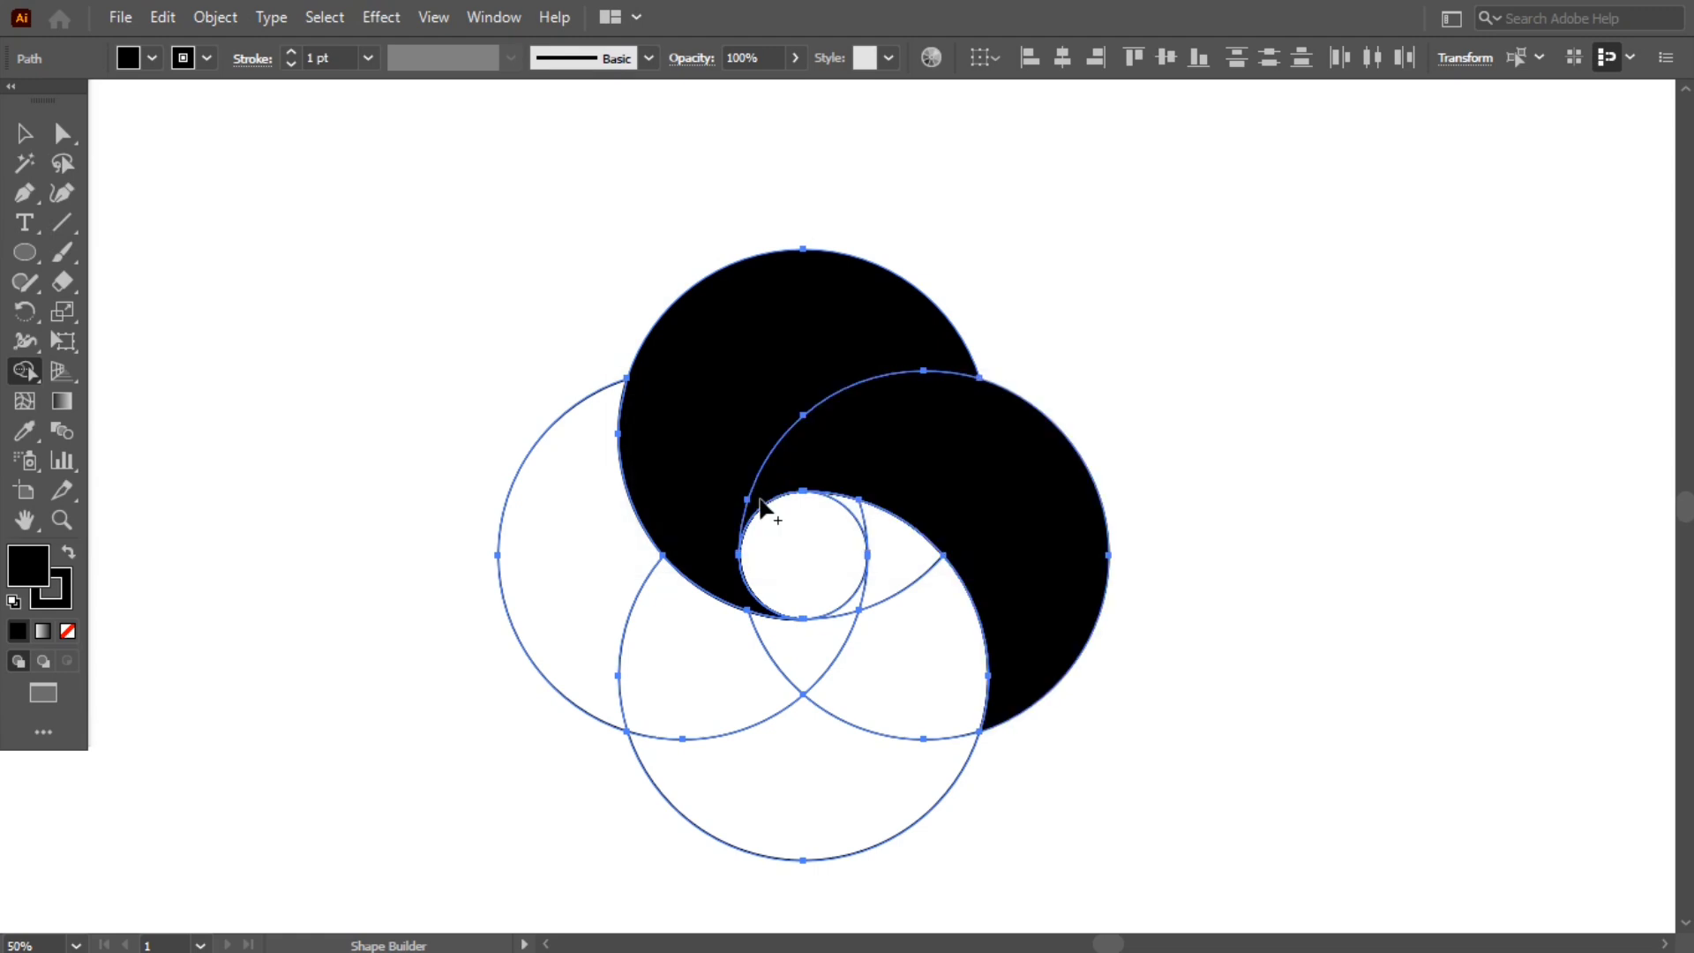
mouse_move(805, 804)
mouse_down()
mouse_move(884, 696)
mouse_move(860, 513)
mouse_up()
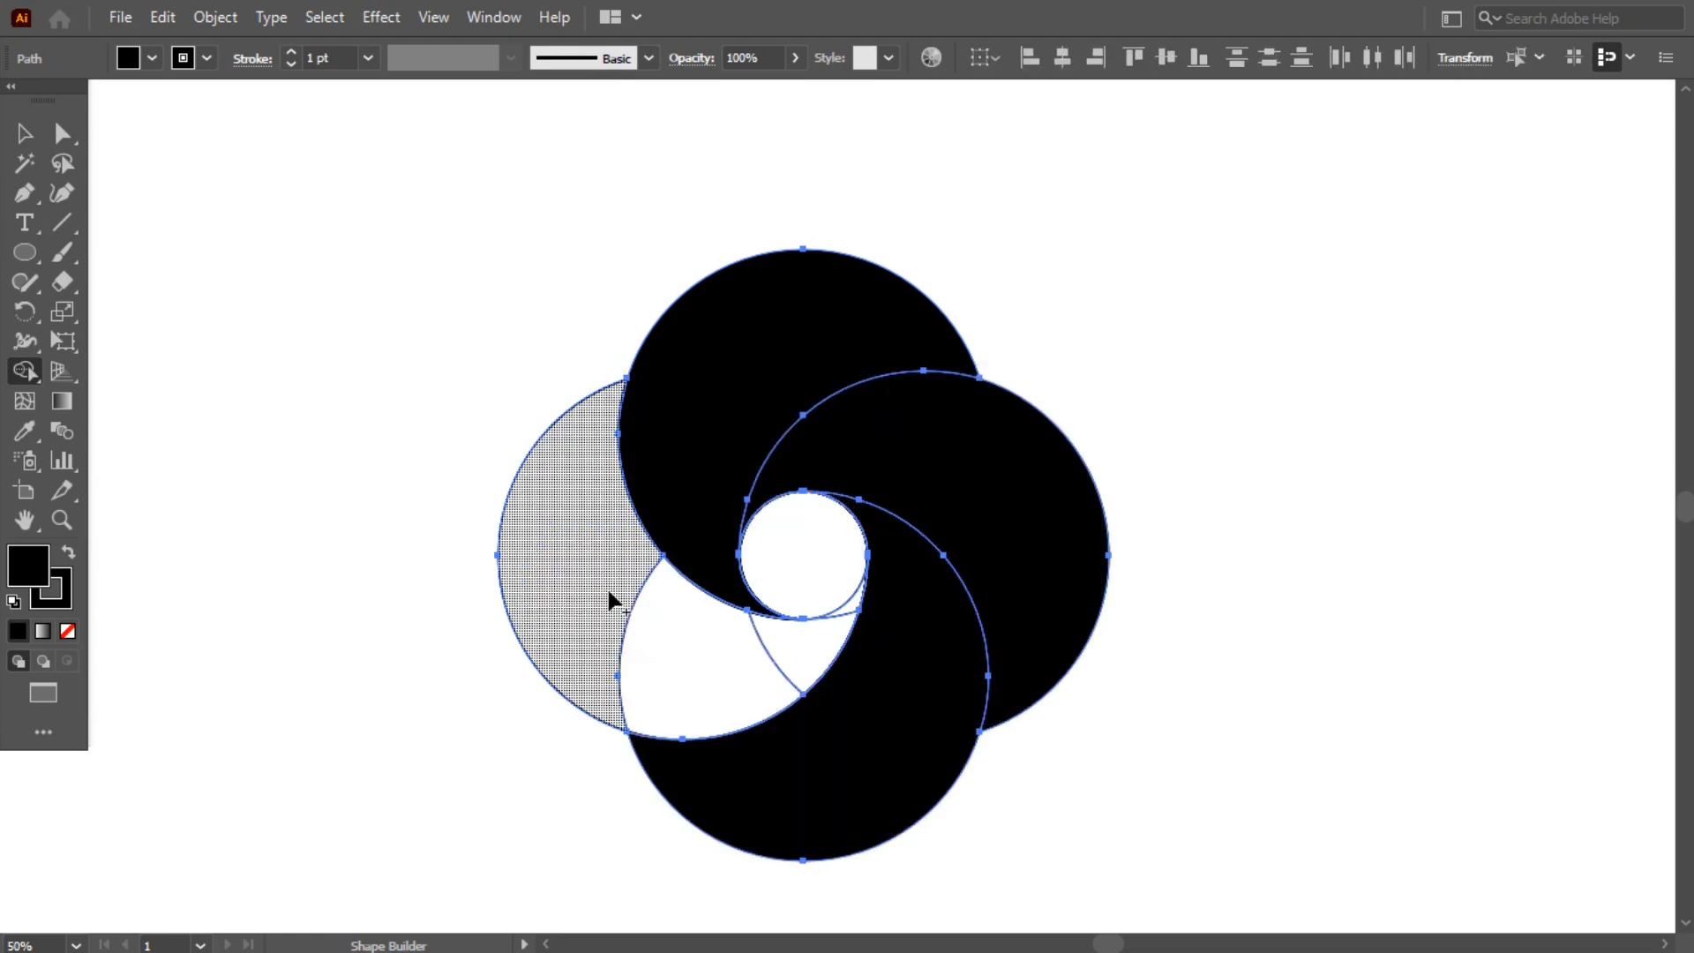
mouse_move(595, 585)
mouse_down()
mouse_move(627, 627)
mouse_move(747, 661)
mouse_move(847, 616)
mouse_up()
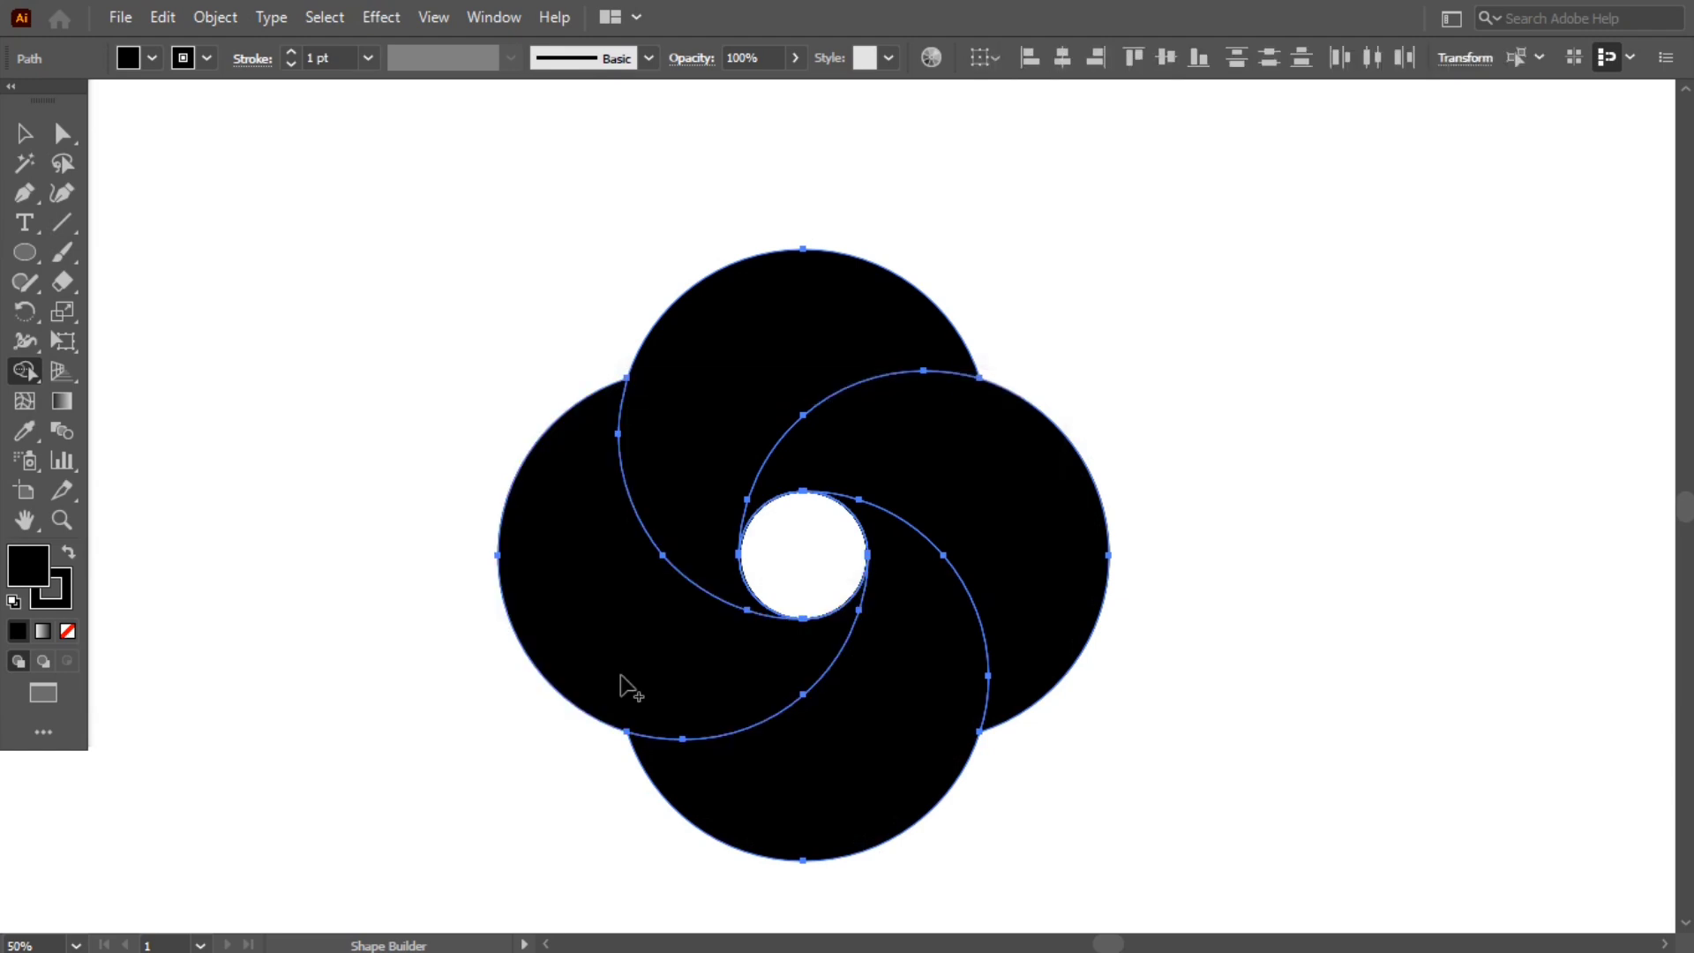
click(25, 135)
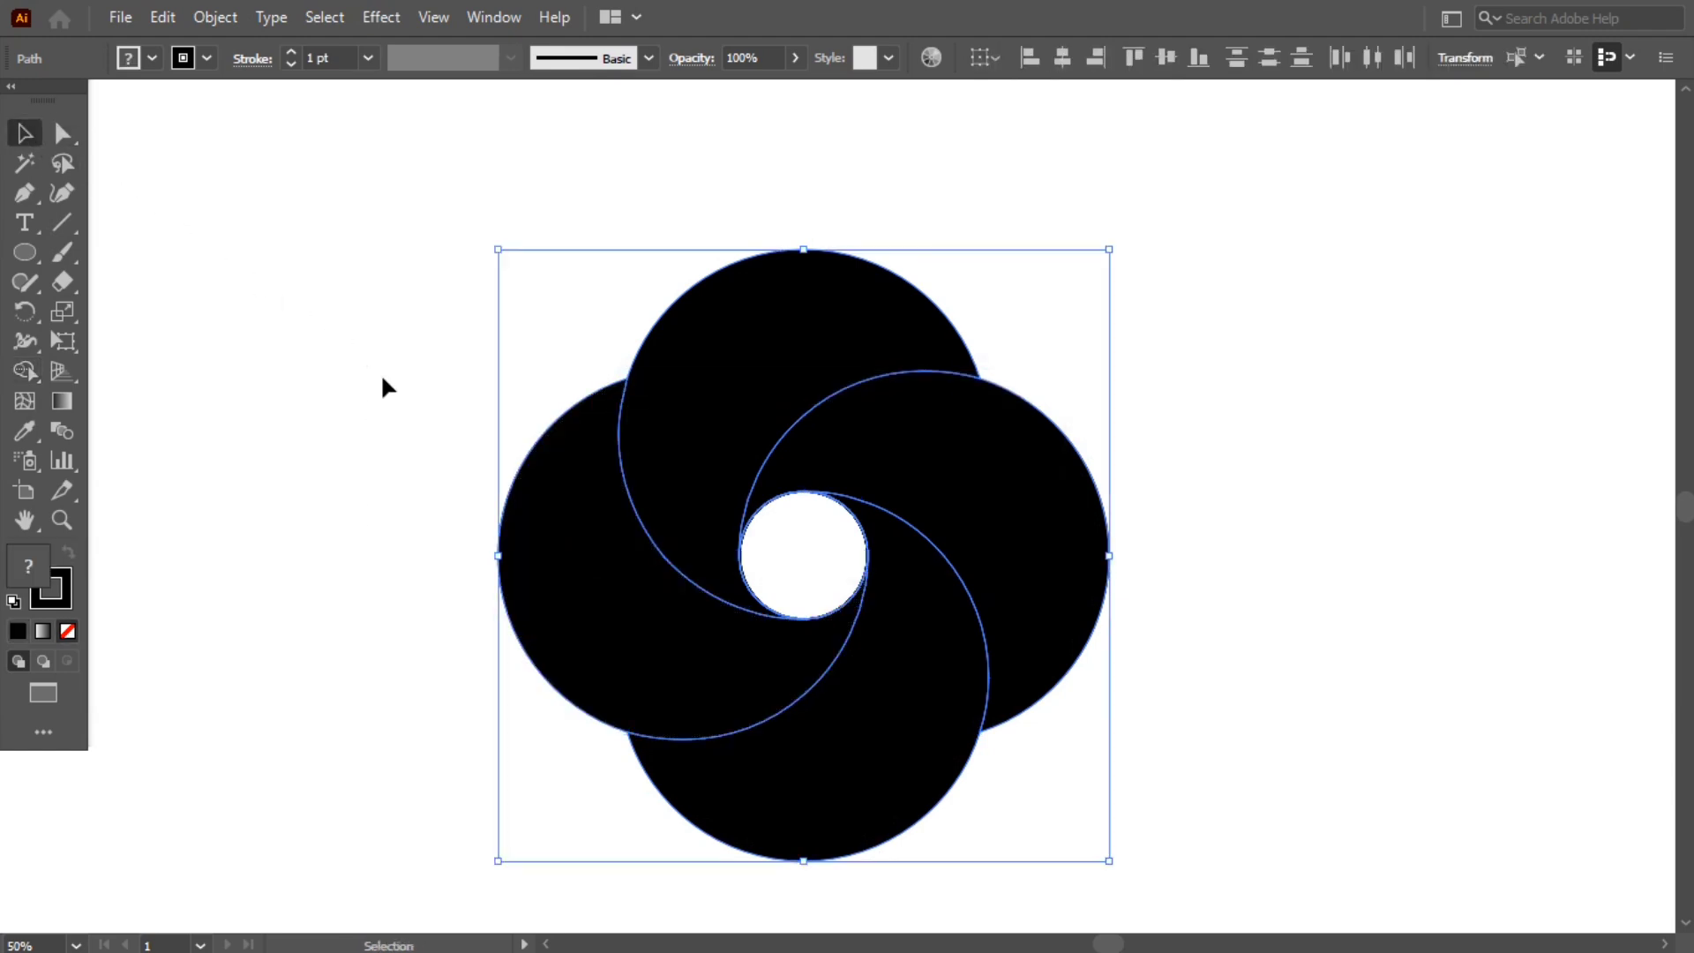
click(382, 379)
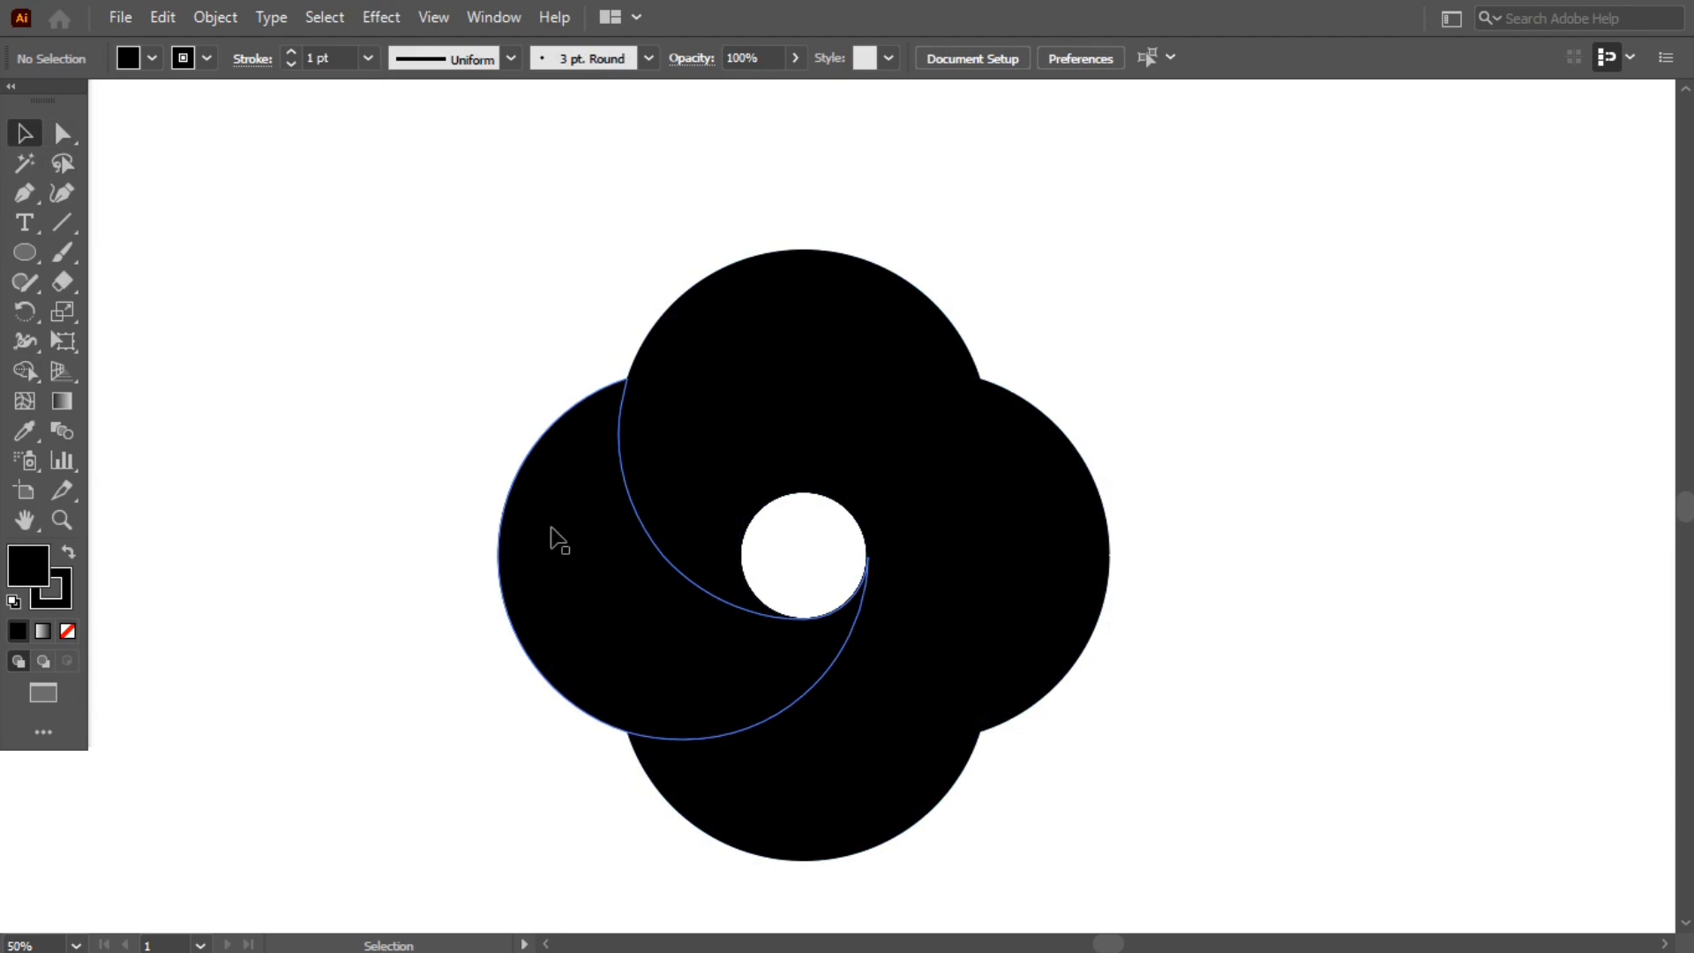
Move the four black petals aside to the right and delete the leftover small circle outline.
click(740, 356)
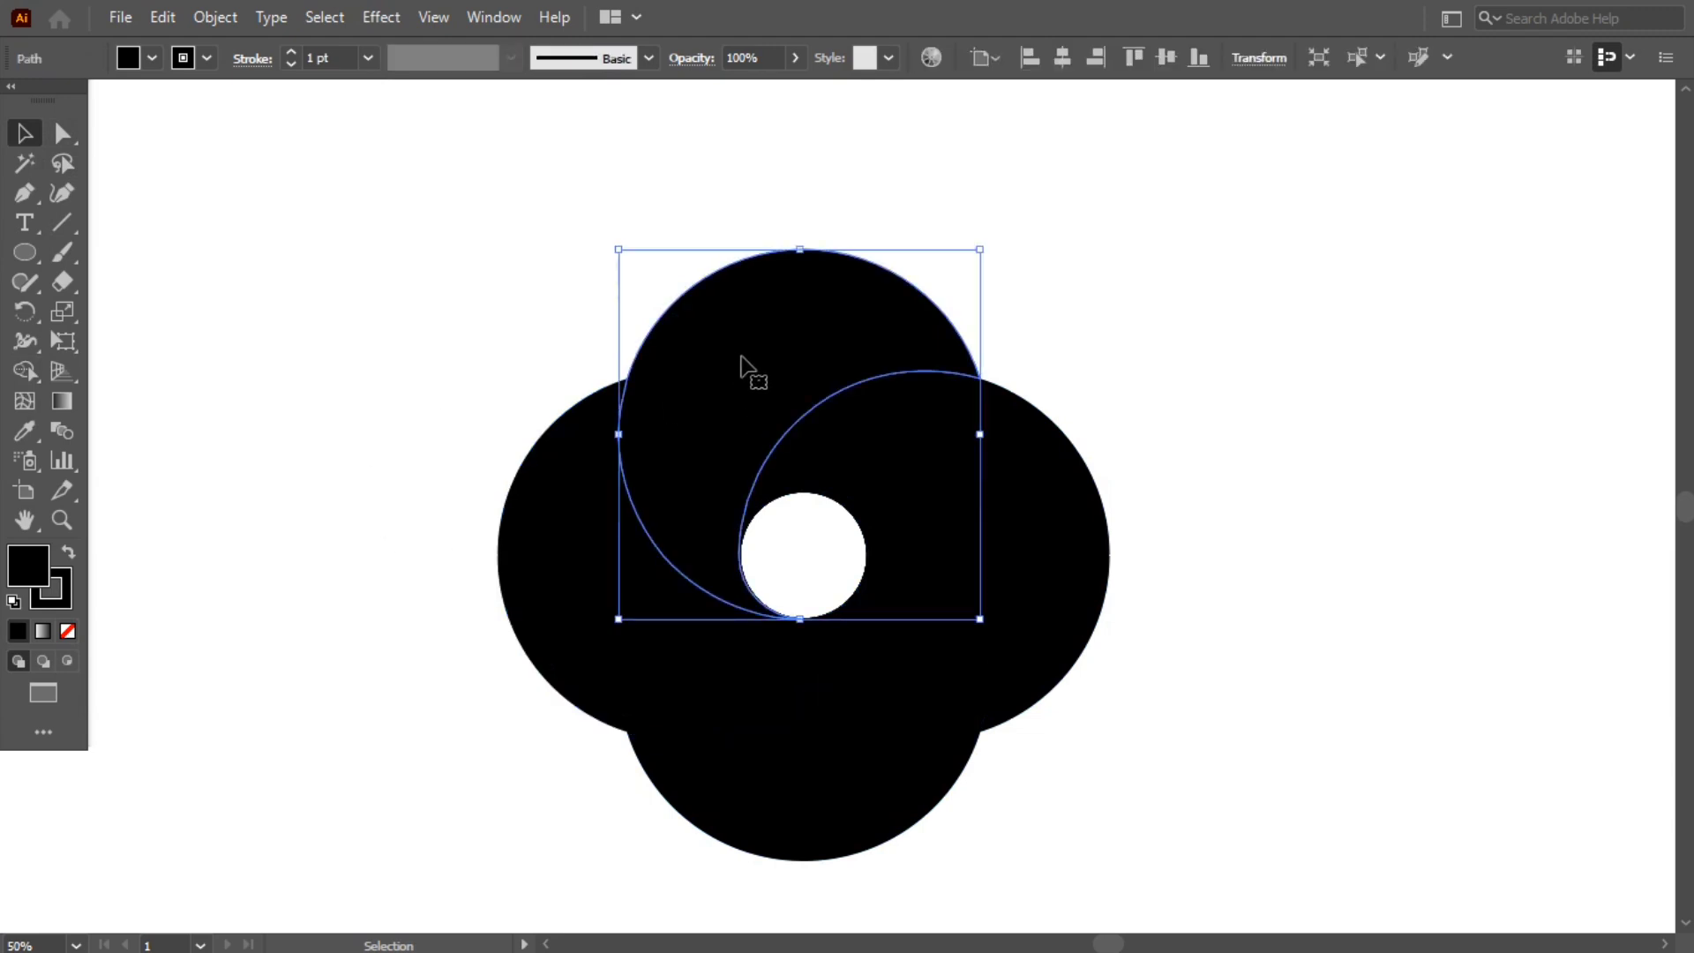
shift+click(956, 453)
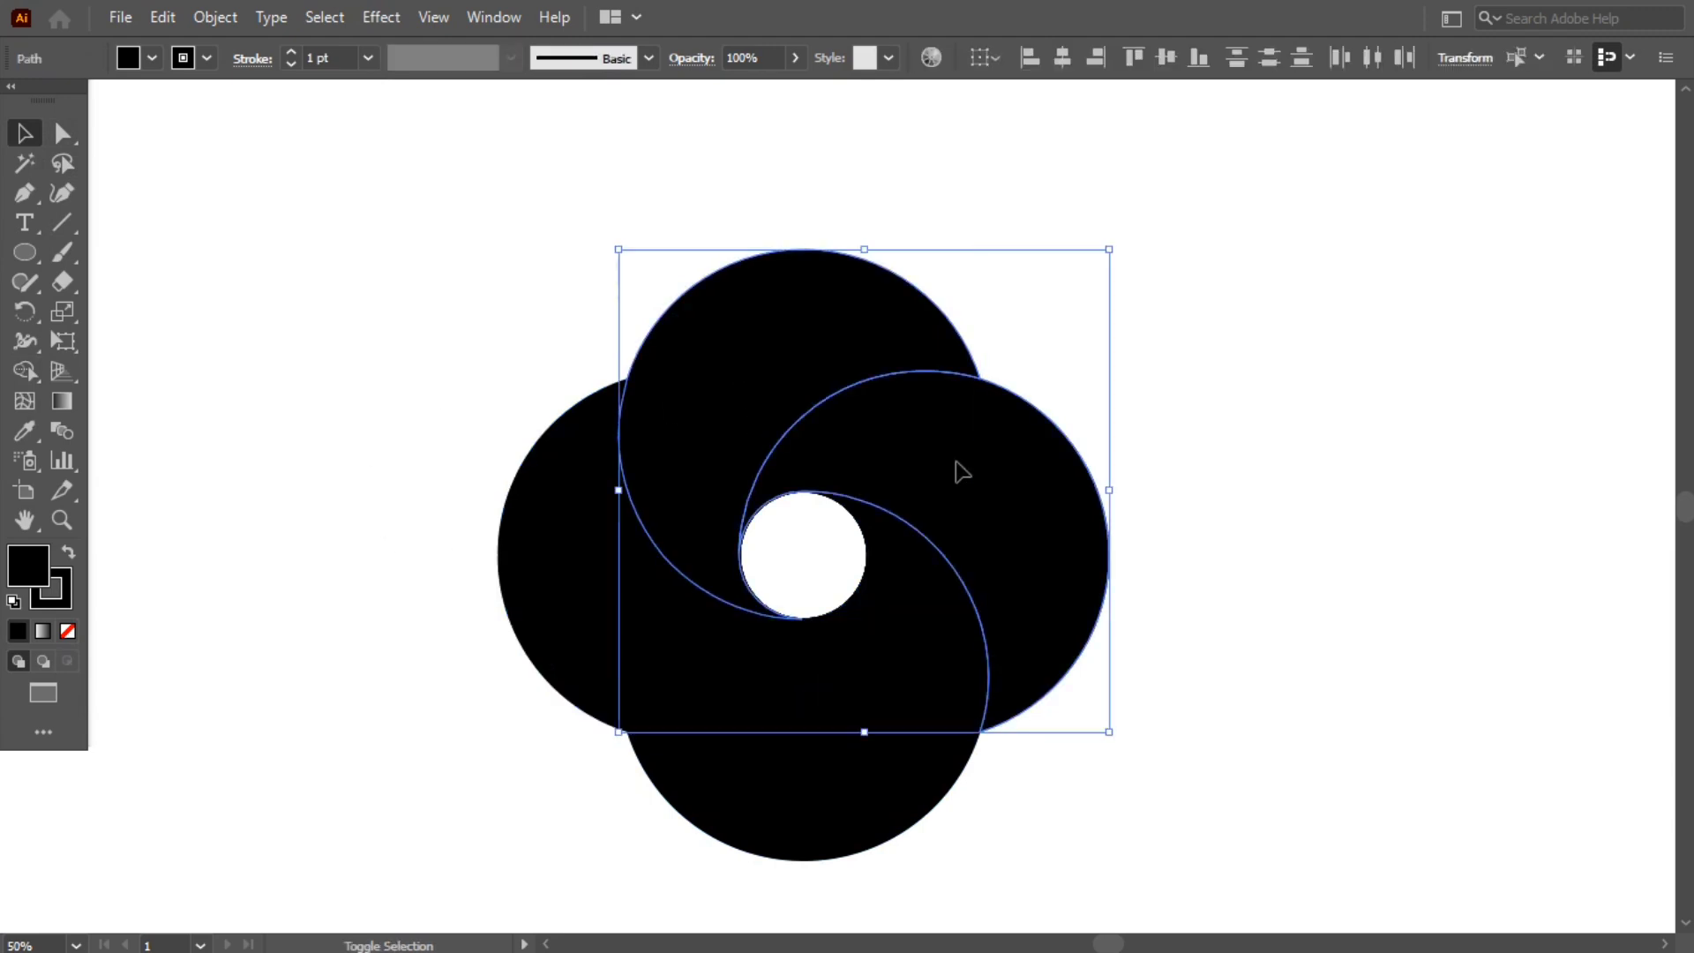
shift+click(892, 685)
shift+click(696, 644)
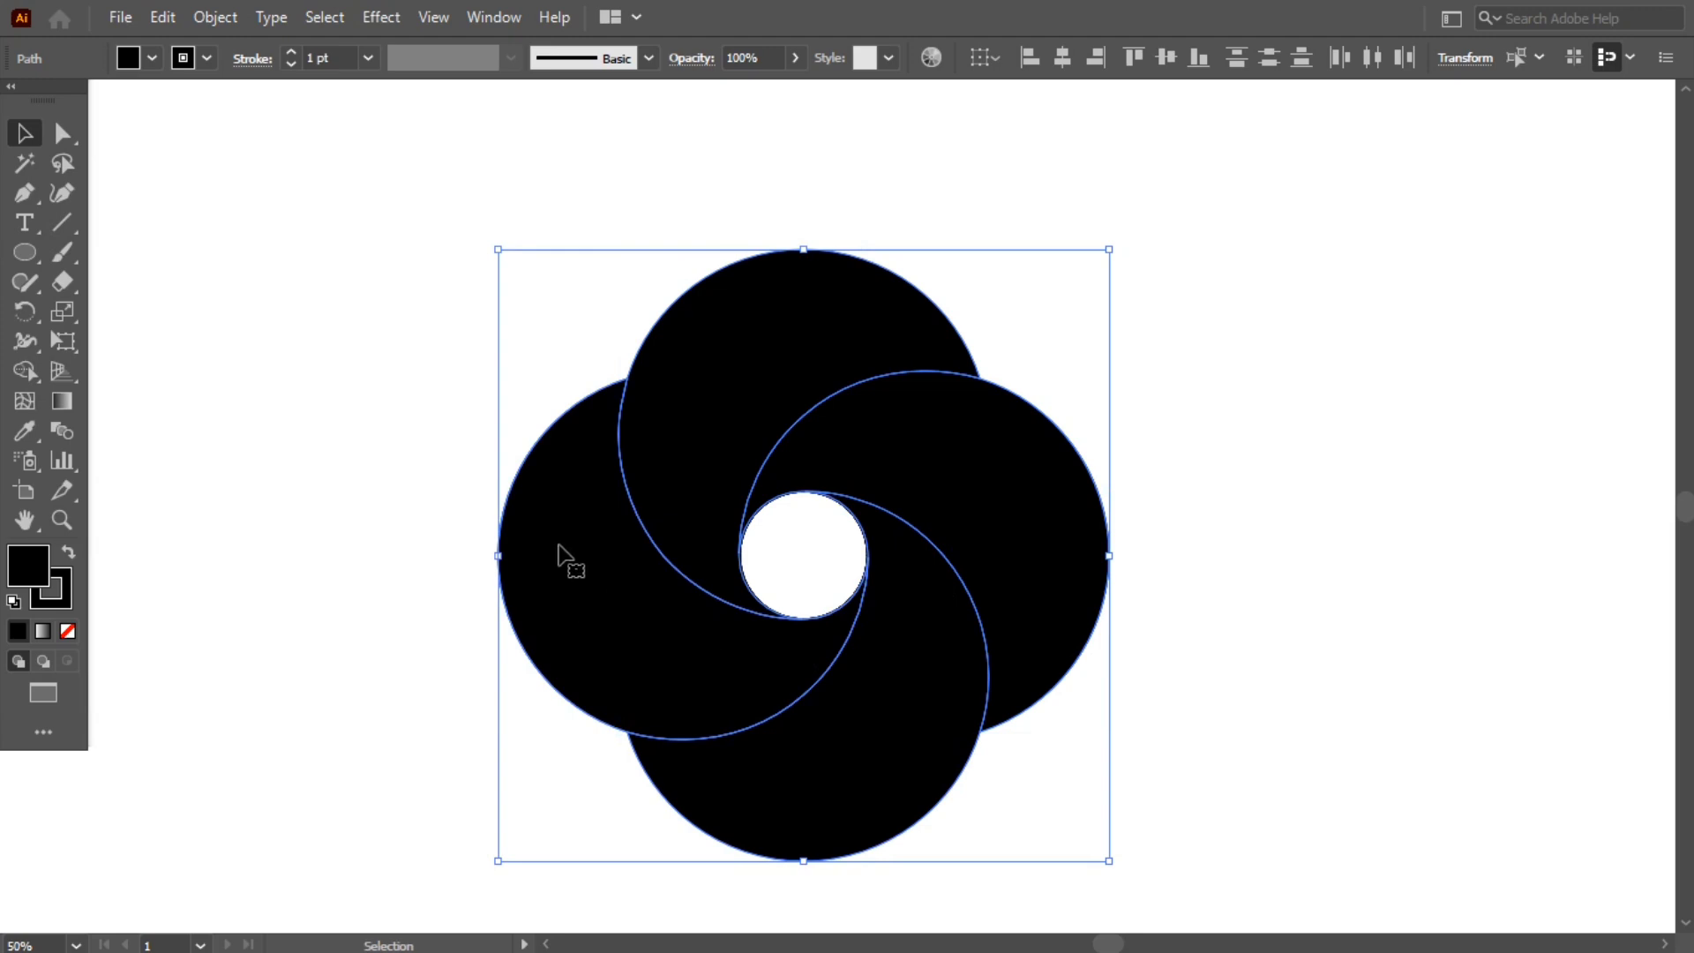
drag(559, 554, 1036, 432)
drag(633, 425, 850, 653)
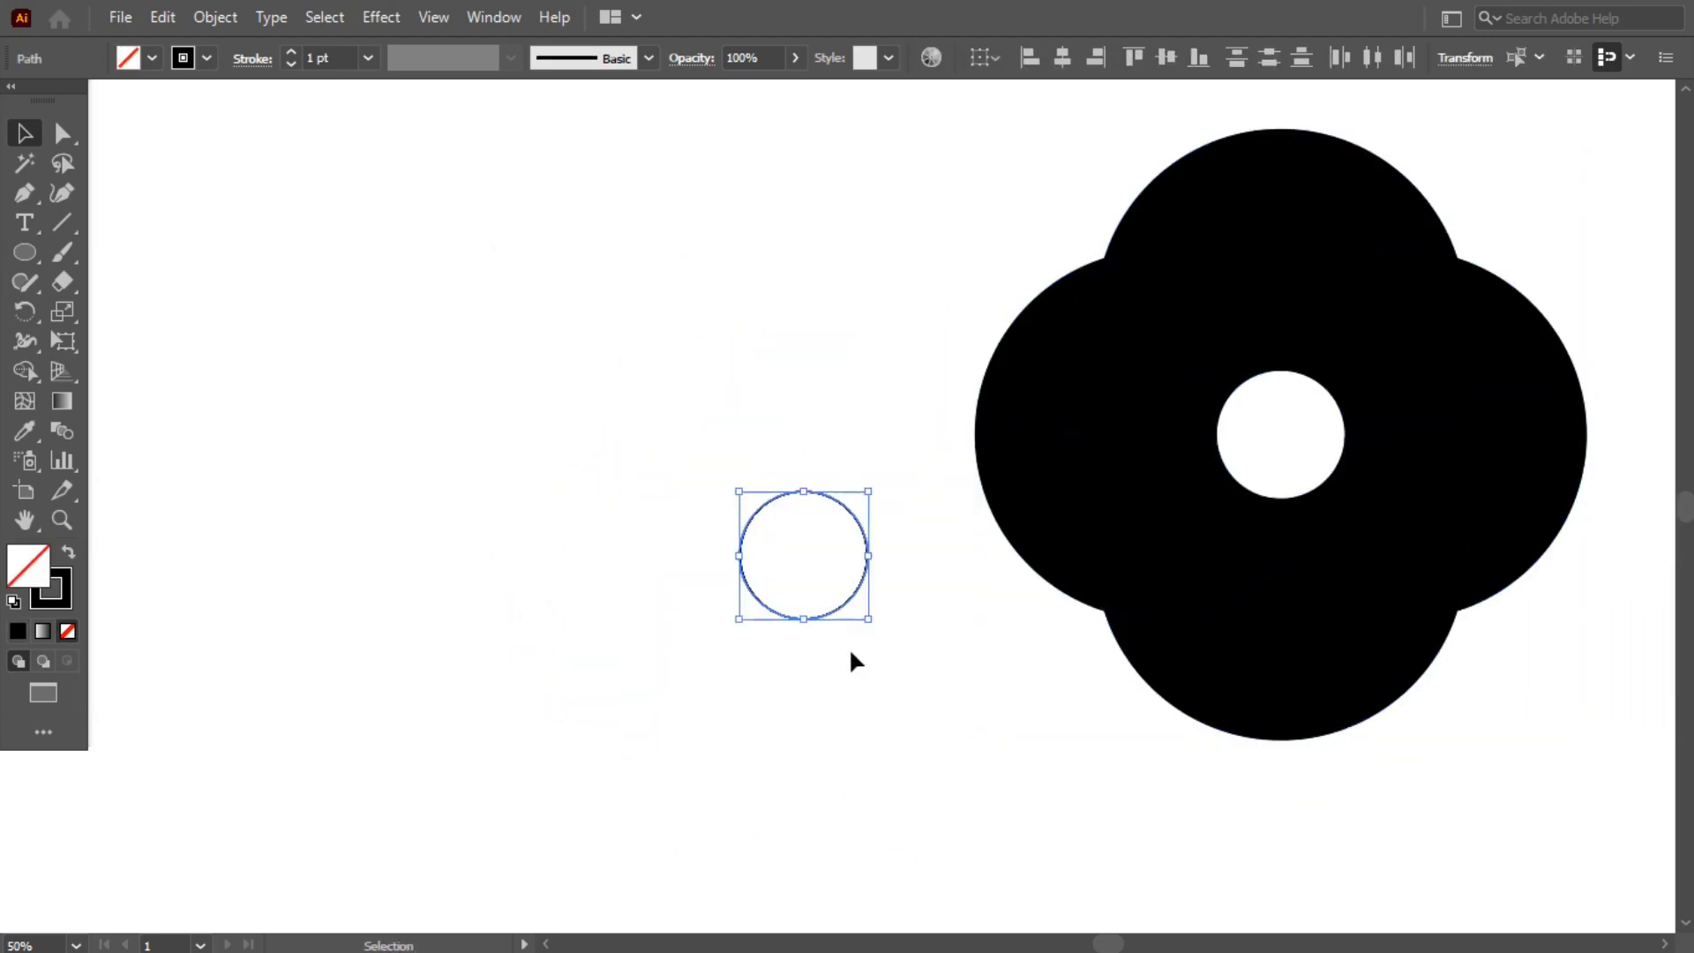
key(Delete)
Move the four petals back toward the canvas centre, scale them down to about three quarters, and group them.
drag(772, 249, 1484, 626)
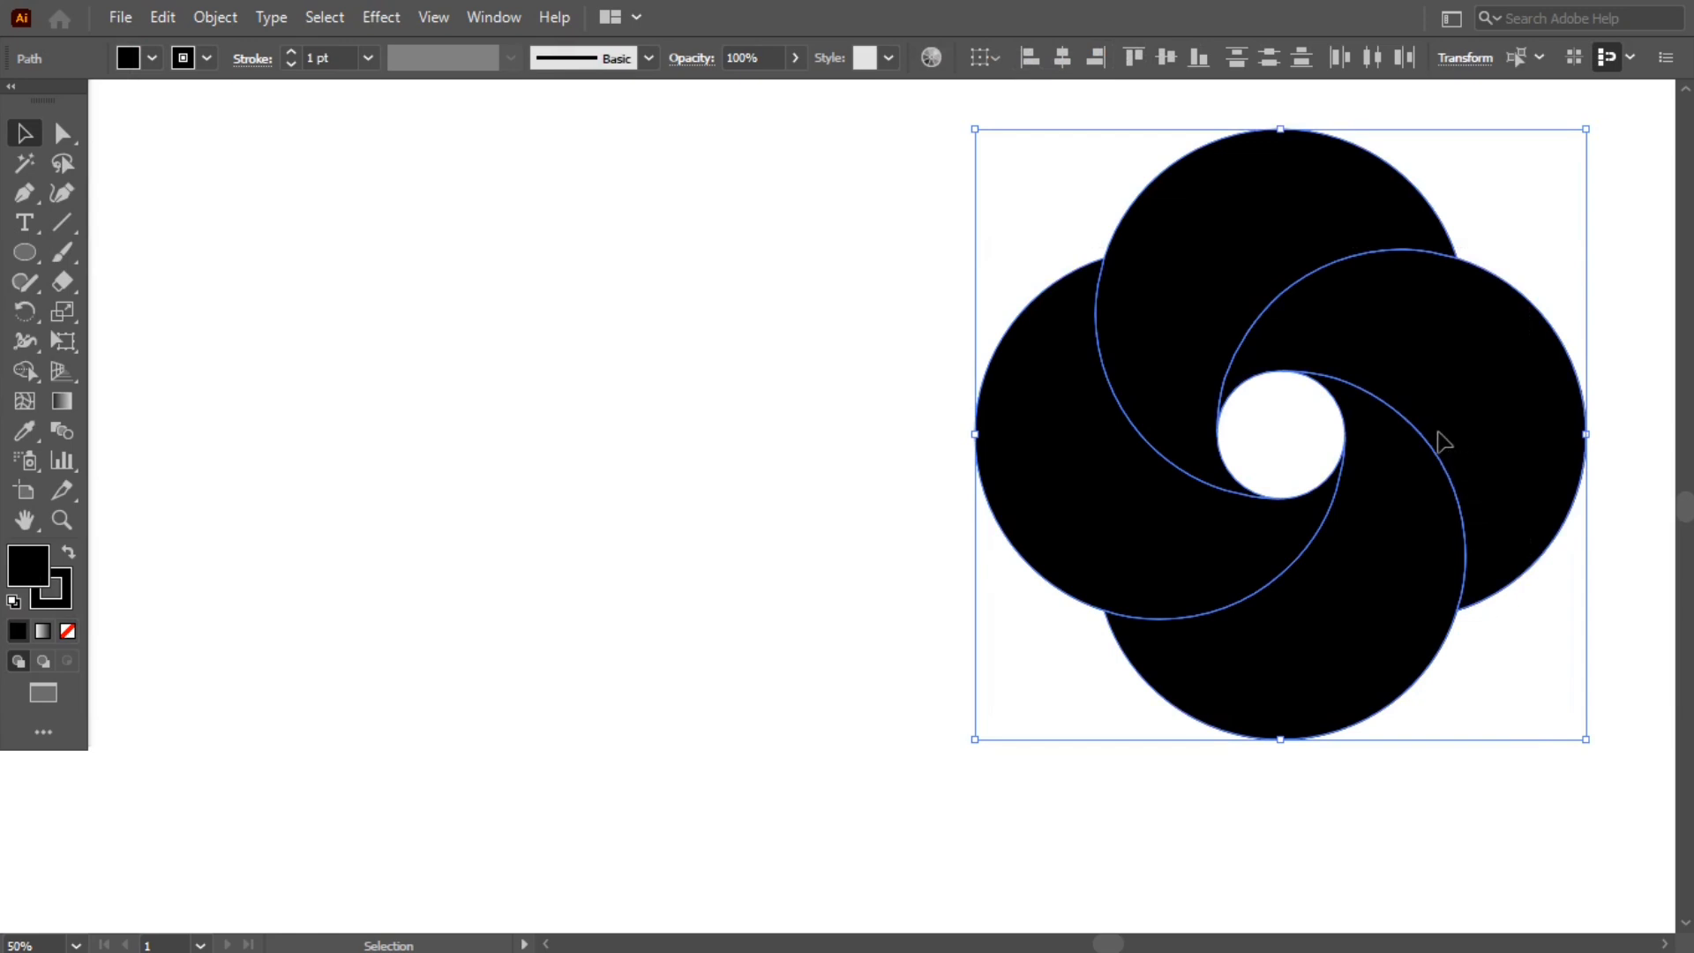
drag(1438, 439, 1070, 476)
drag(1207, 470, 1122, 470)
right_click(428, 309)
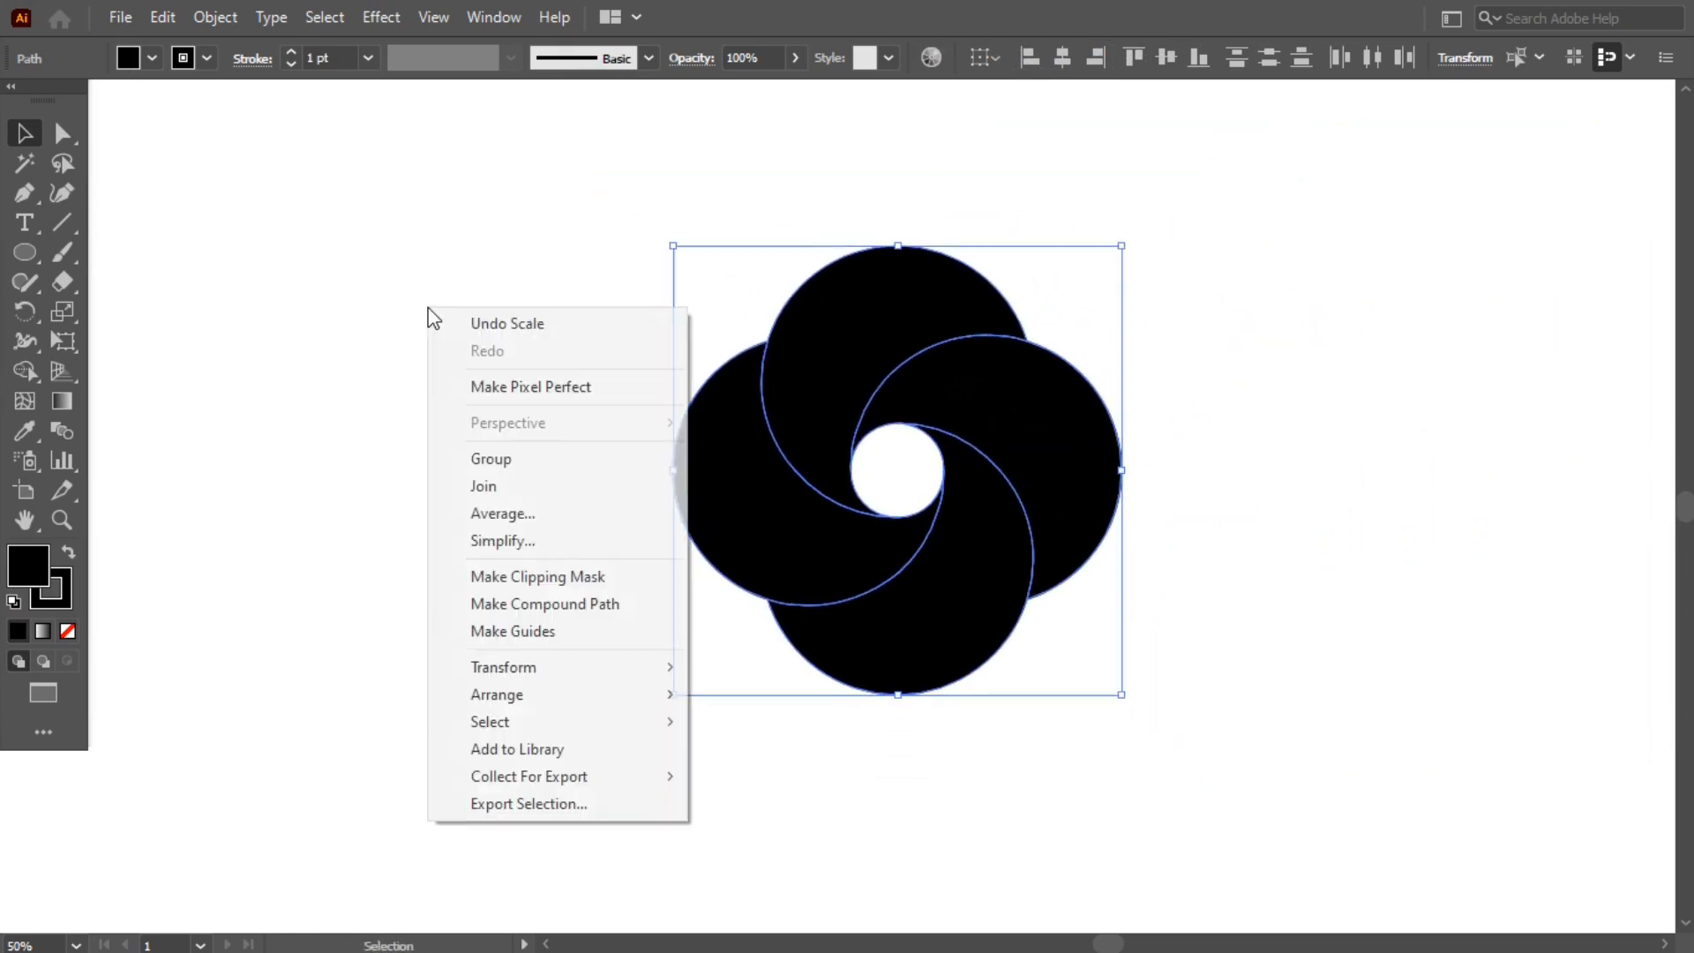
click(481, 458)
click(413, 336)
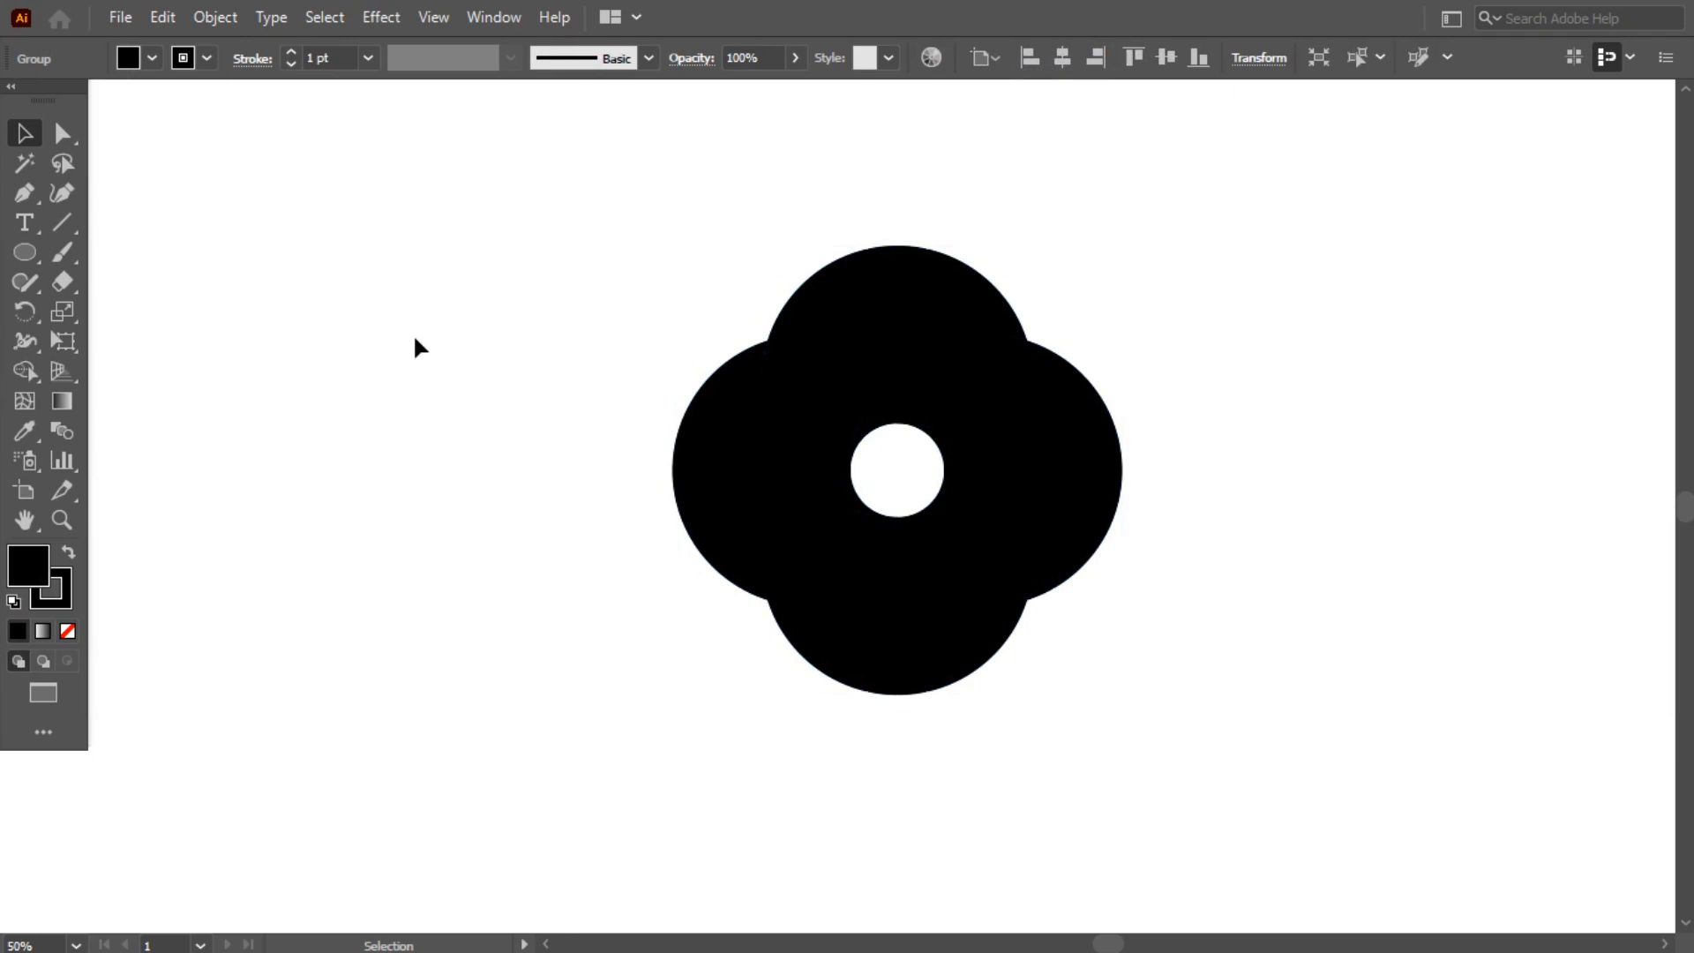
Draw a vertical line beside the flower, taller than it, and add a copy rotated 90° to form a cross.
click(62, 223)
drag(303, 114, 303, 811)
click(23, 134)
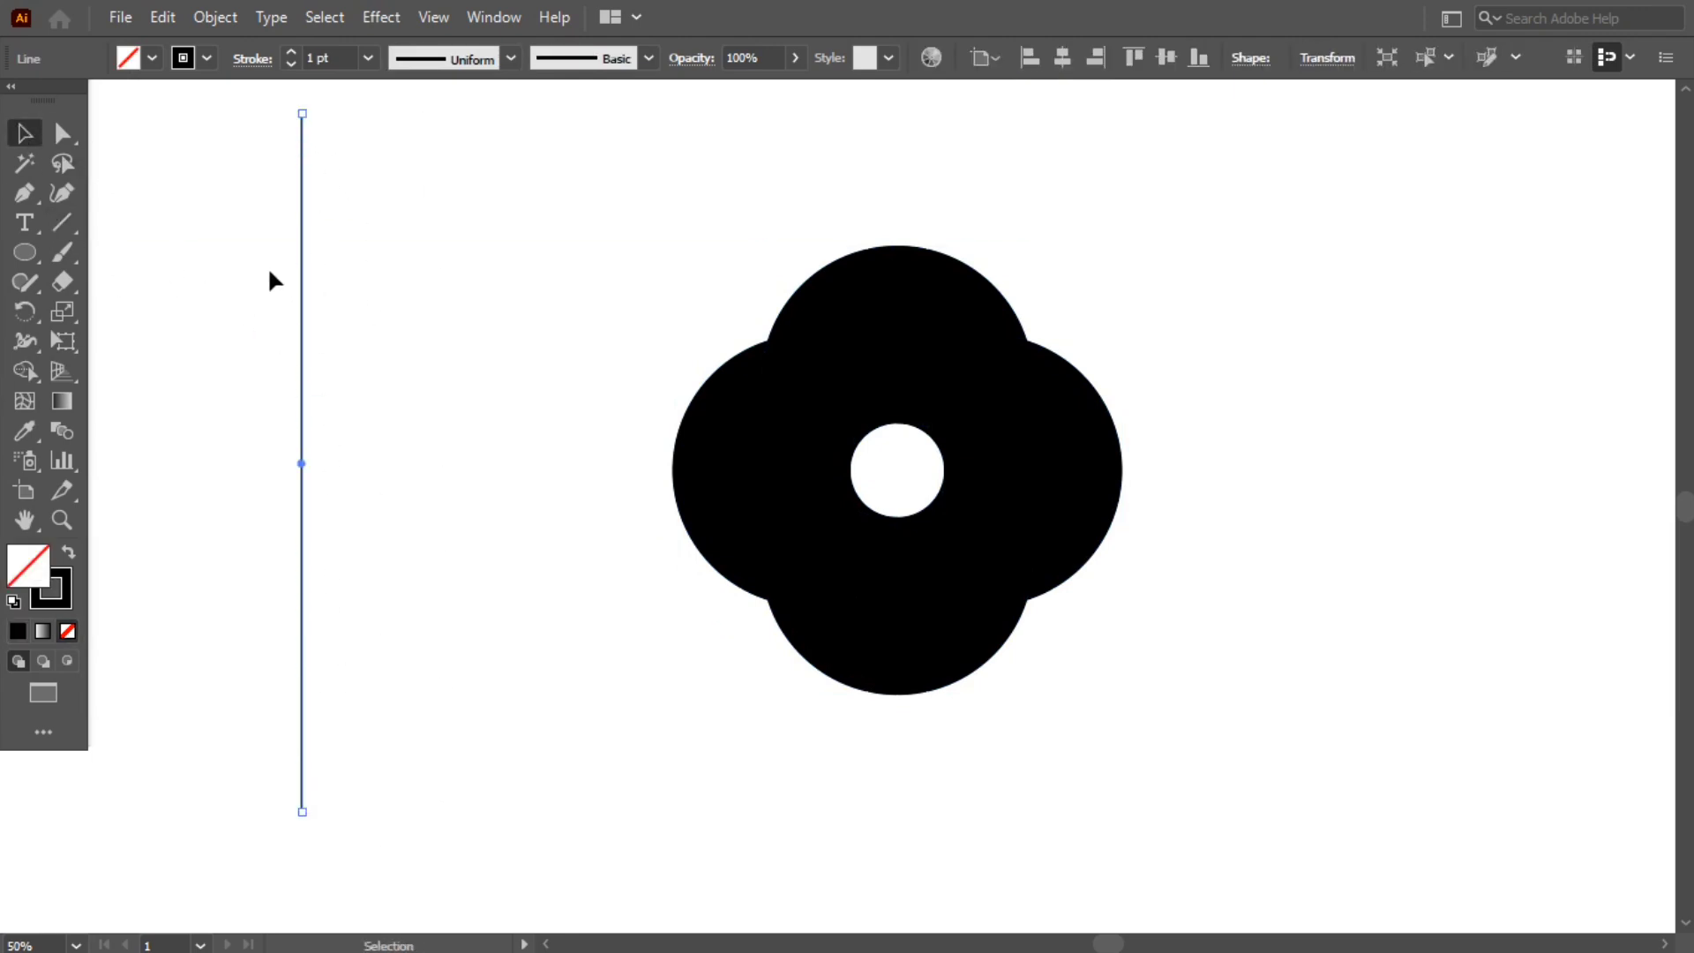
drag(303, 315, 315, 316)
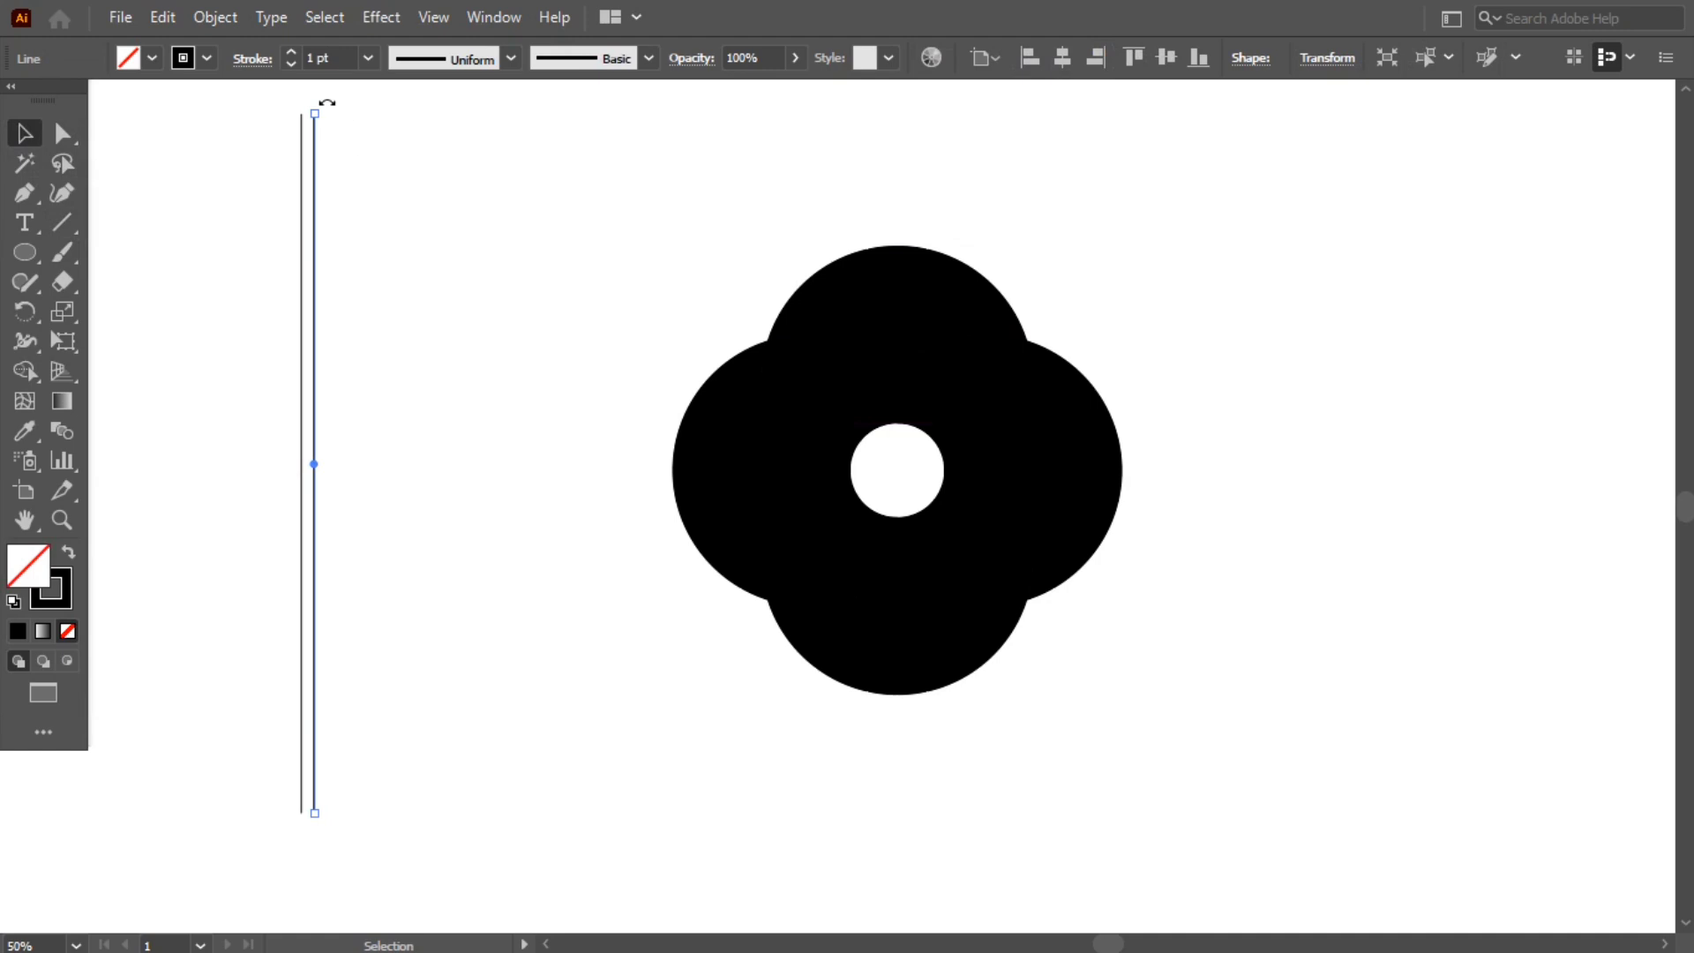
drag(326, 103, 435, 475)
click(431, 309)
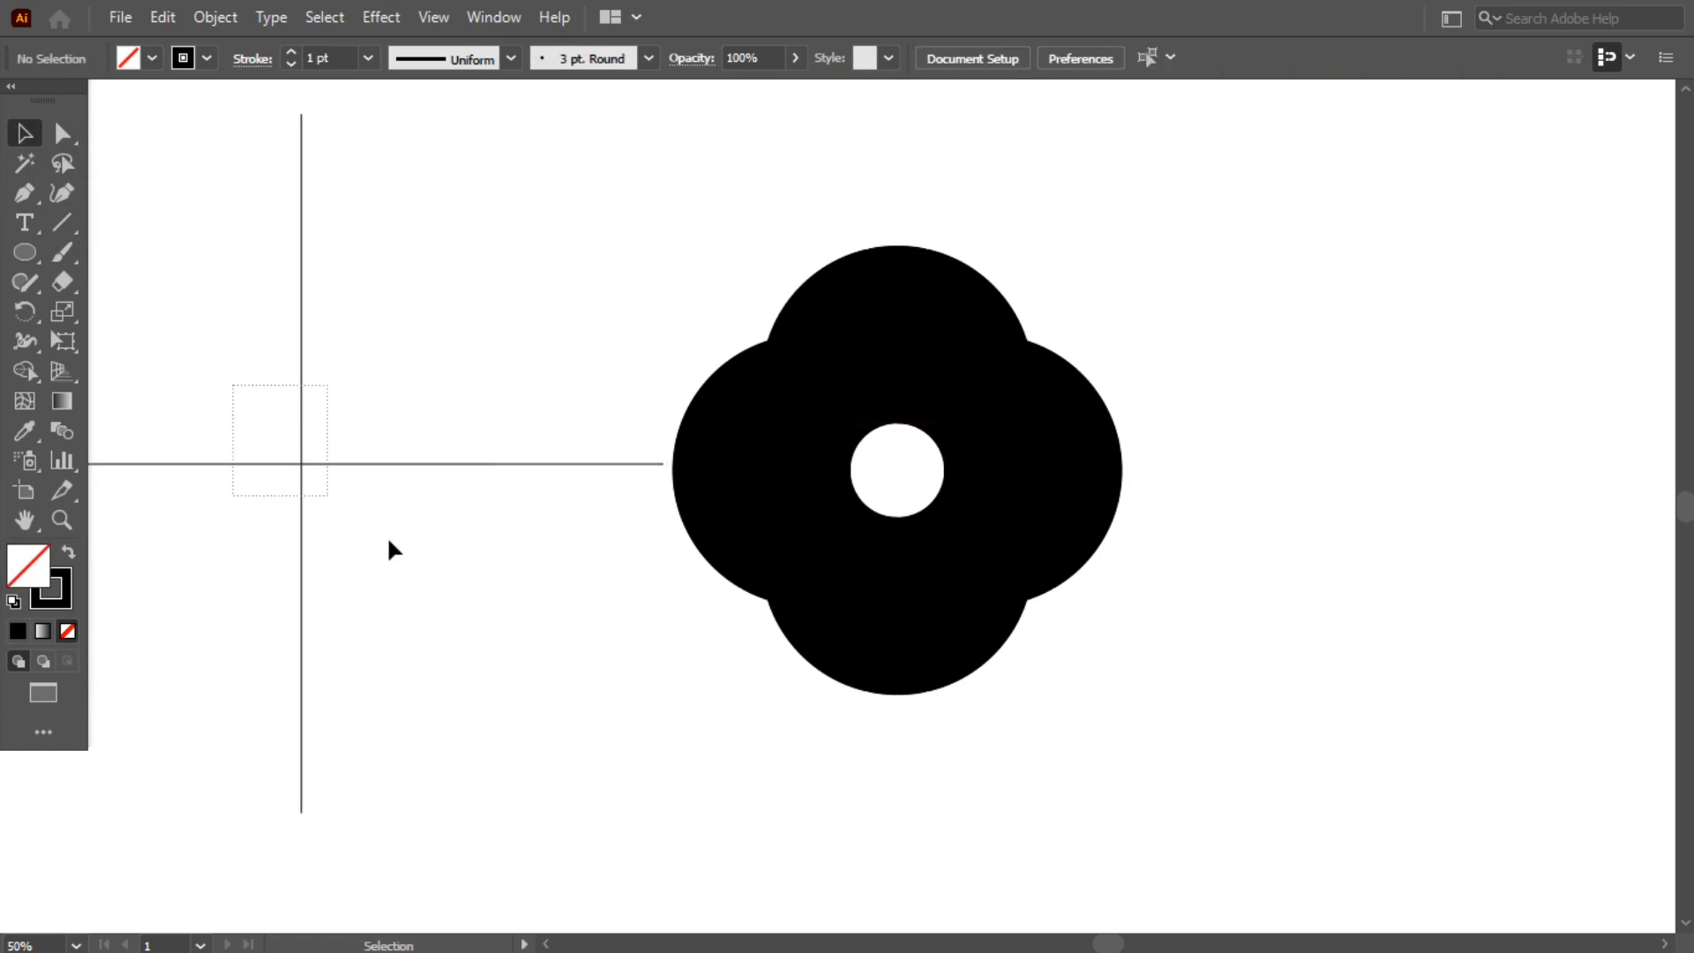
Align the crossed lines and the petal group to each other's horizontal and vertical centres.
key(ctrl+a)
click(1062, 58)
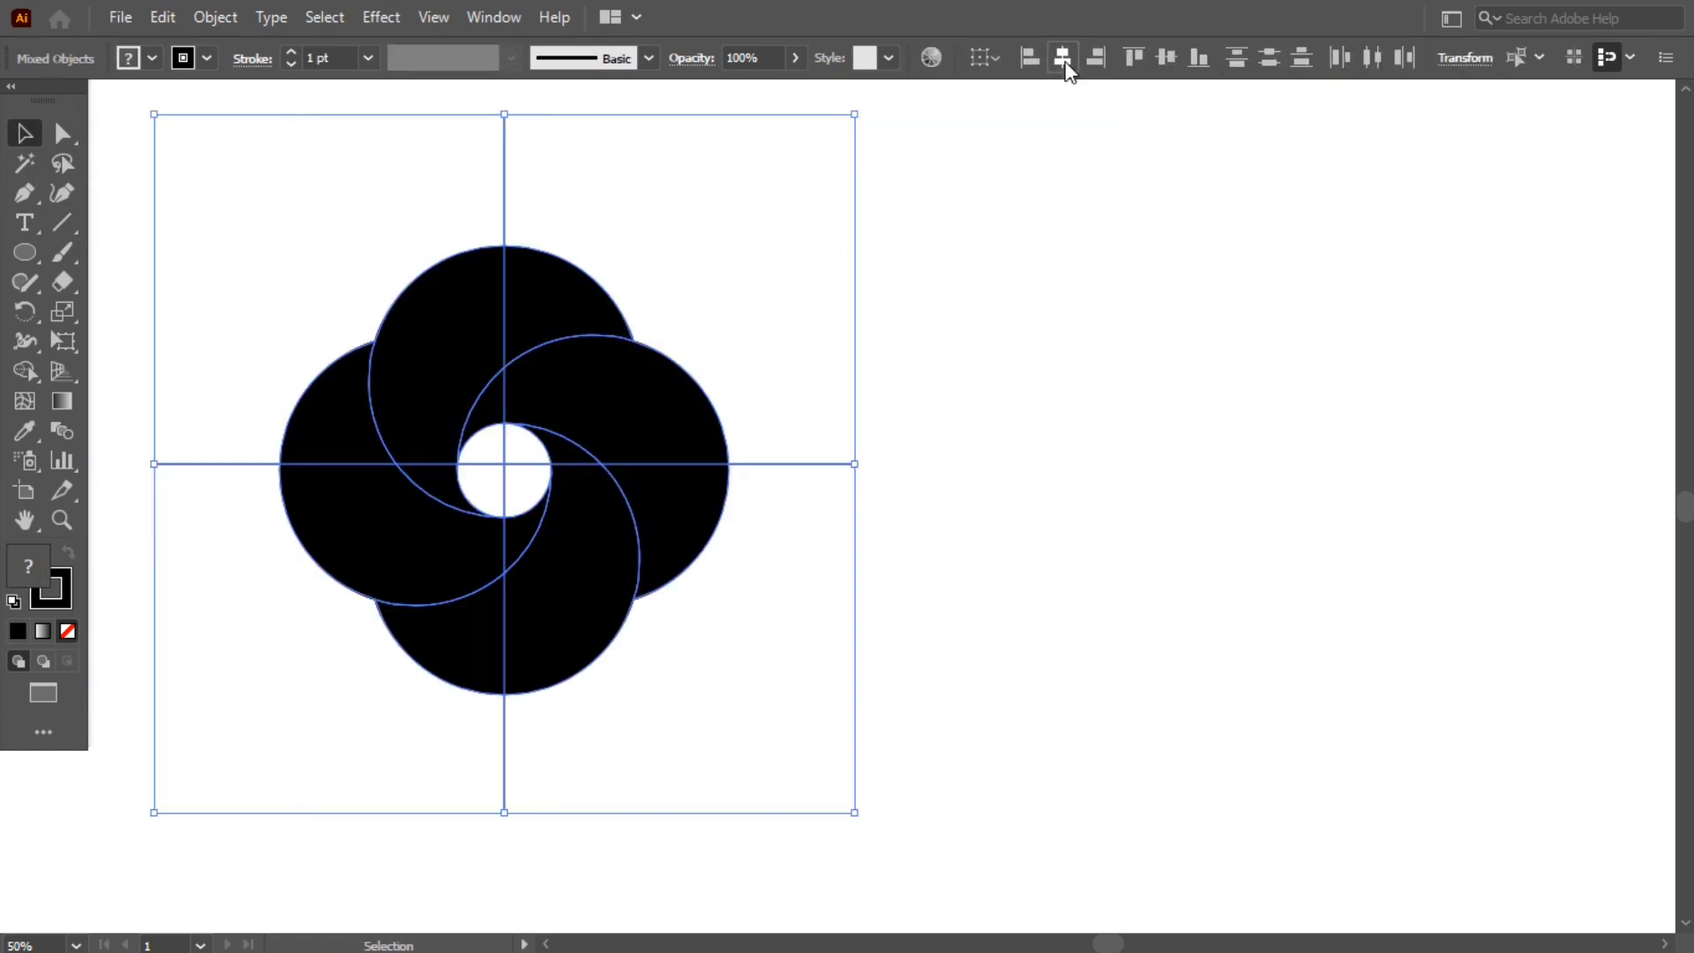
click(1166, 58)
Move the flower with its crossed lines to the canvas centre and enlarge everything slightly from the centre.
drag(602, 397, 941, 429)
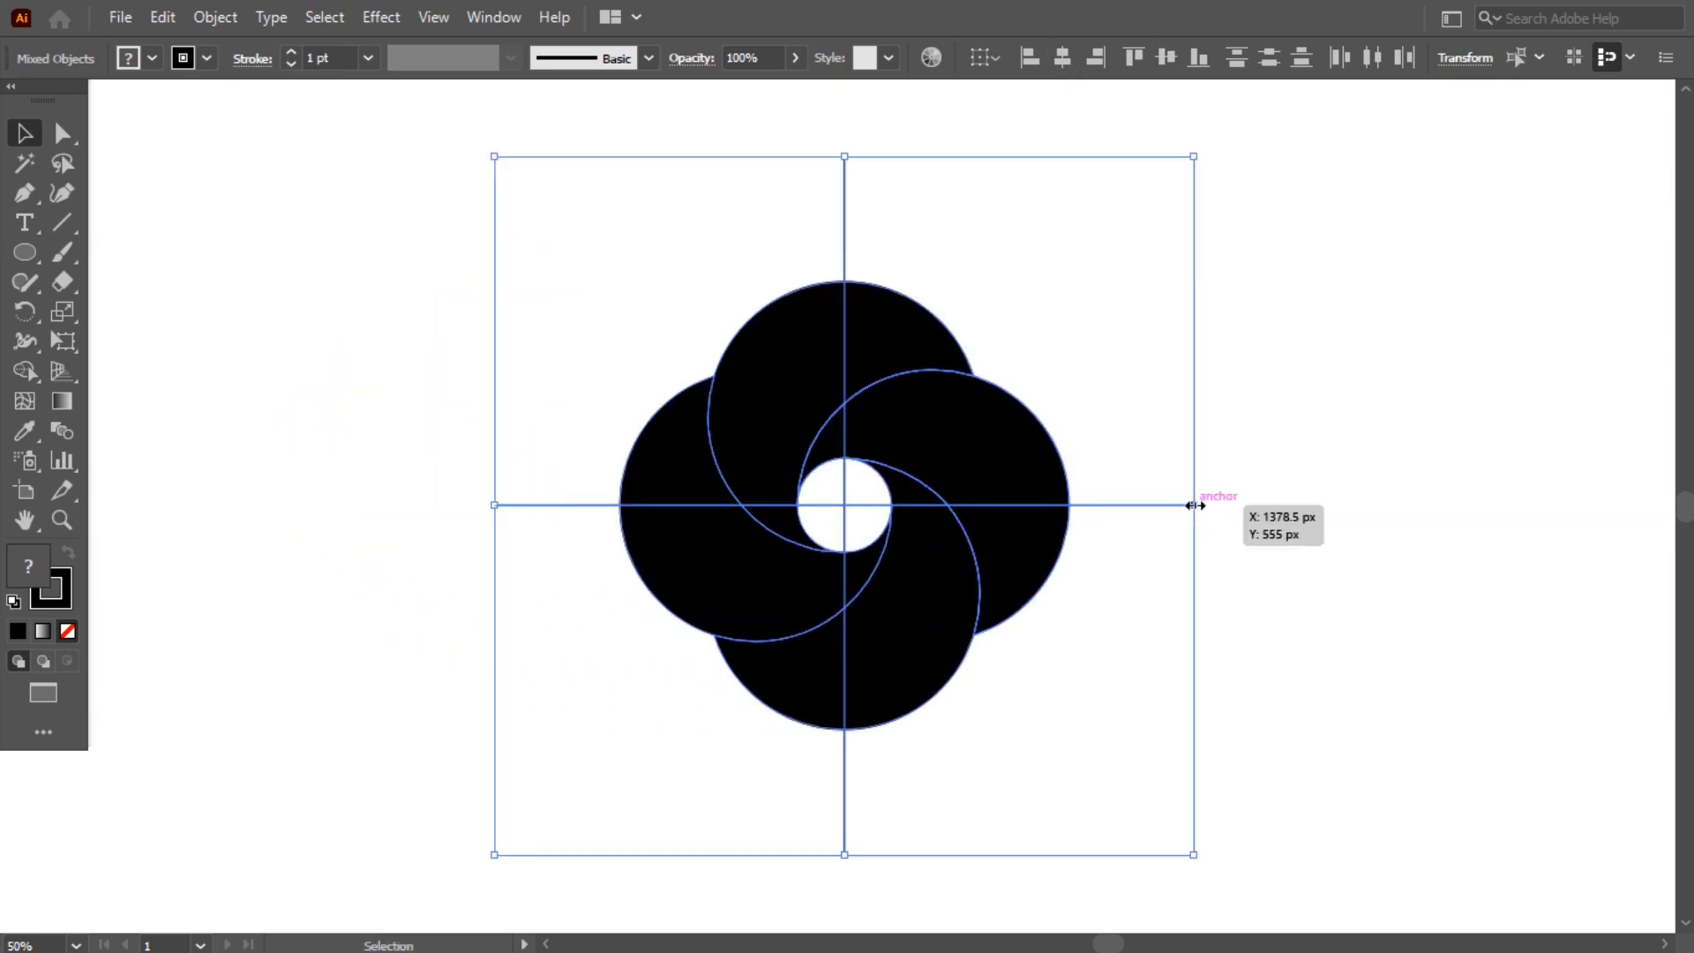
drag(1195, 507, 1244, 514)
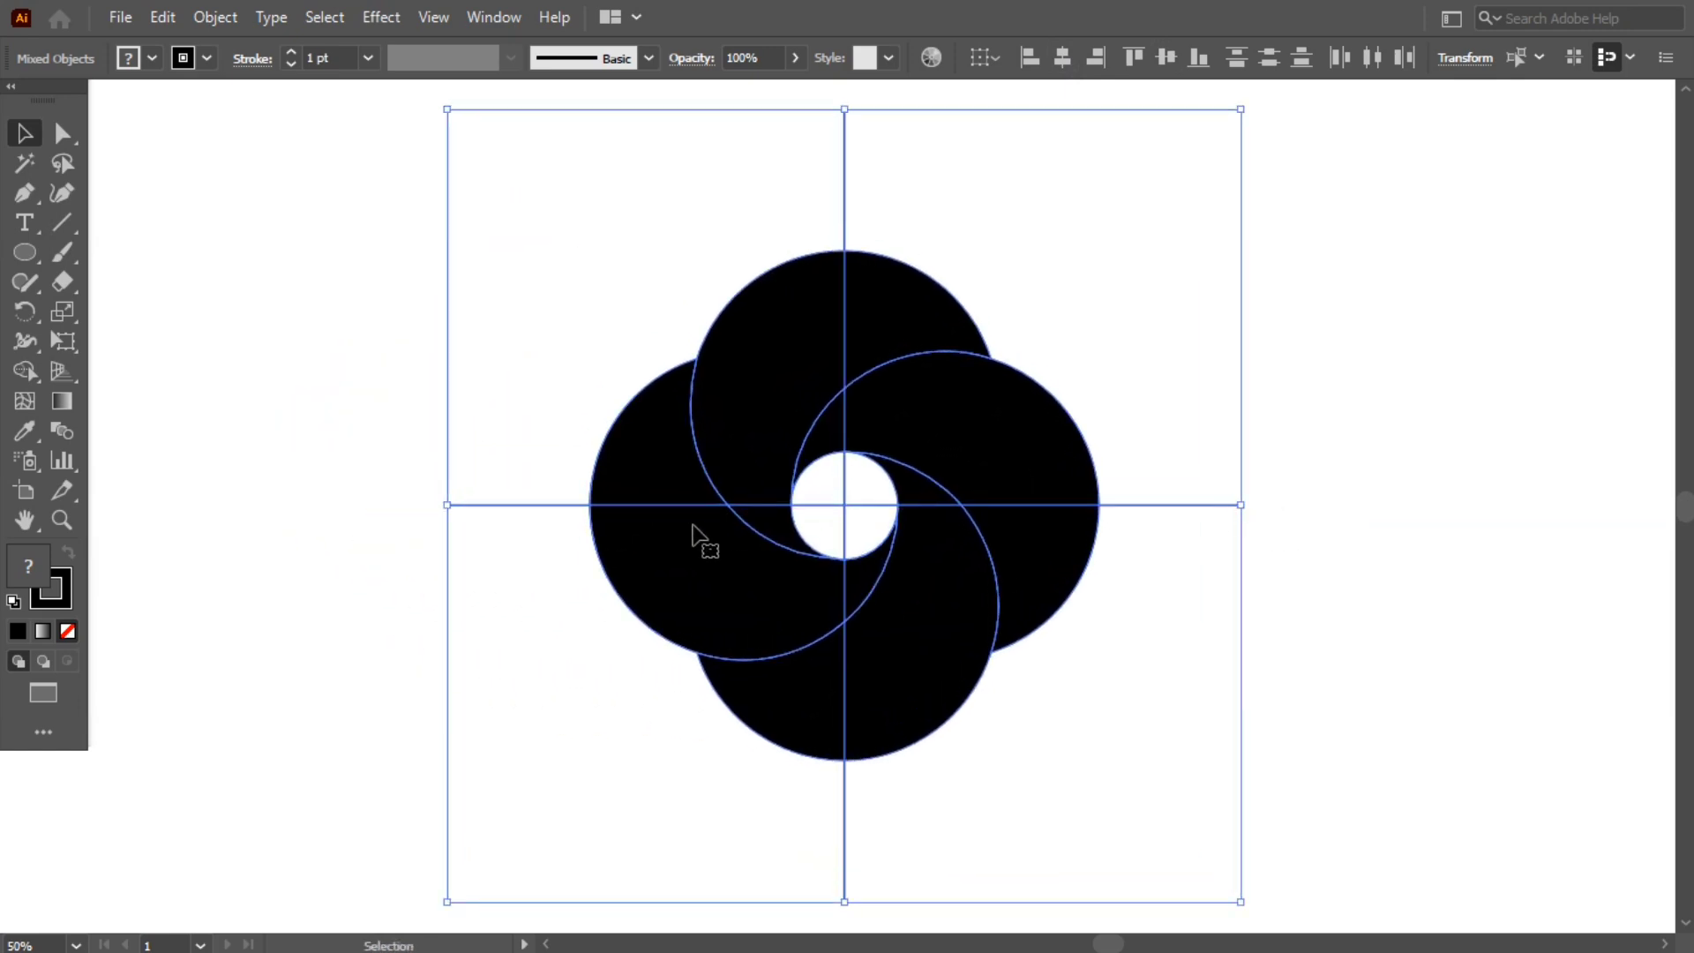
click(576, 252)
Ungroup the four black petals.
click(748, 397)
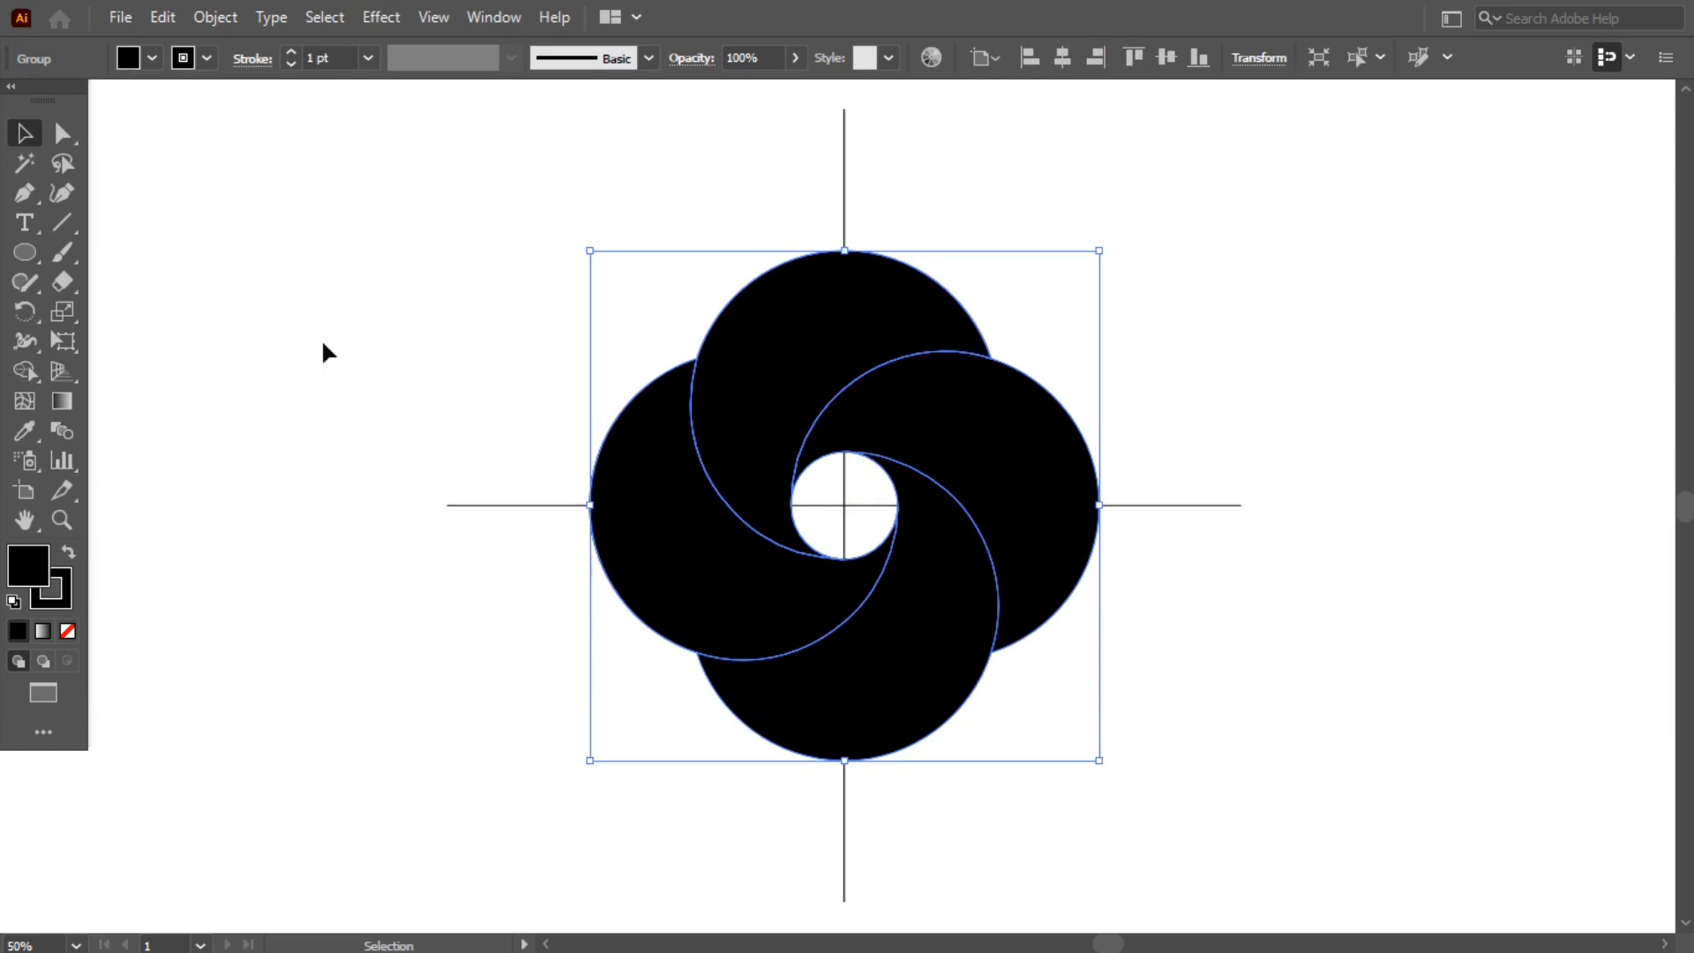
right_click(291, 269)
click(380, 475)
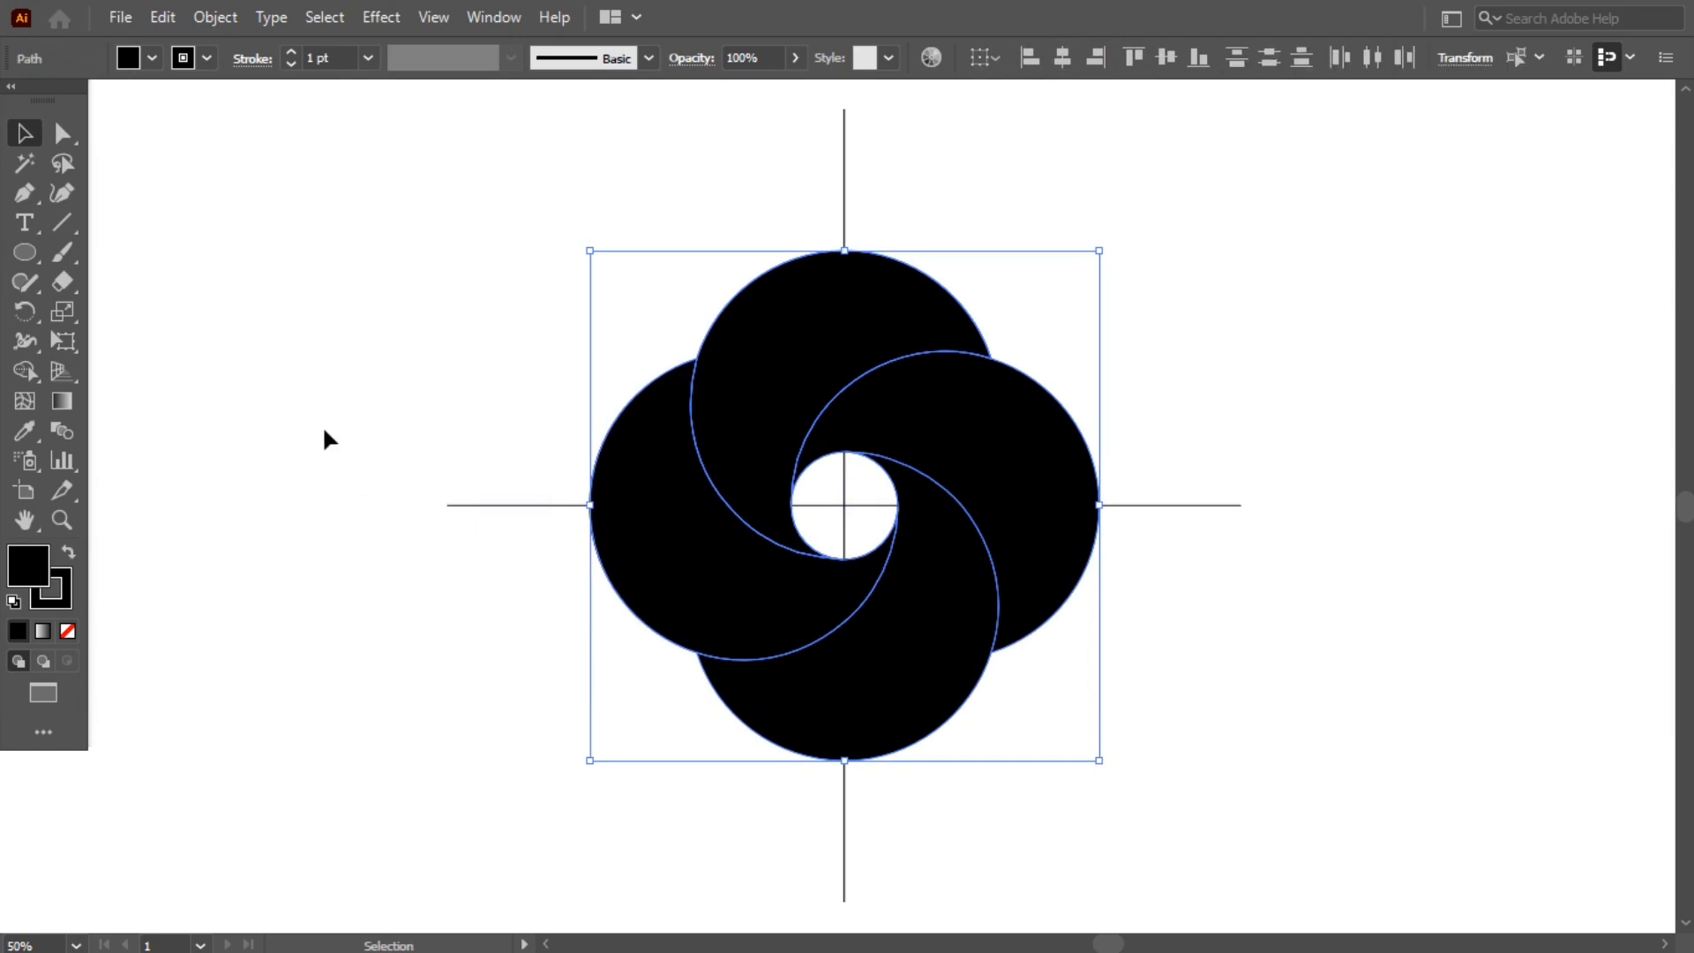
Fill all four petals with the default white-to-black linear gradient.
click(481, 19)
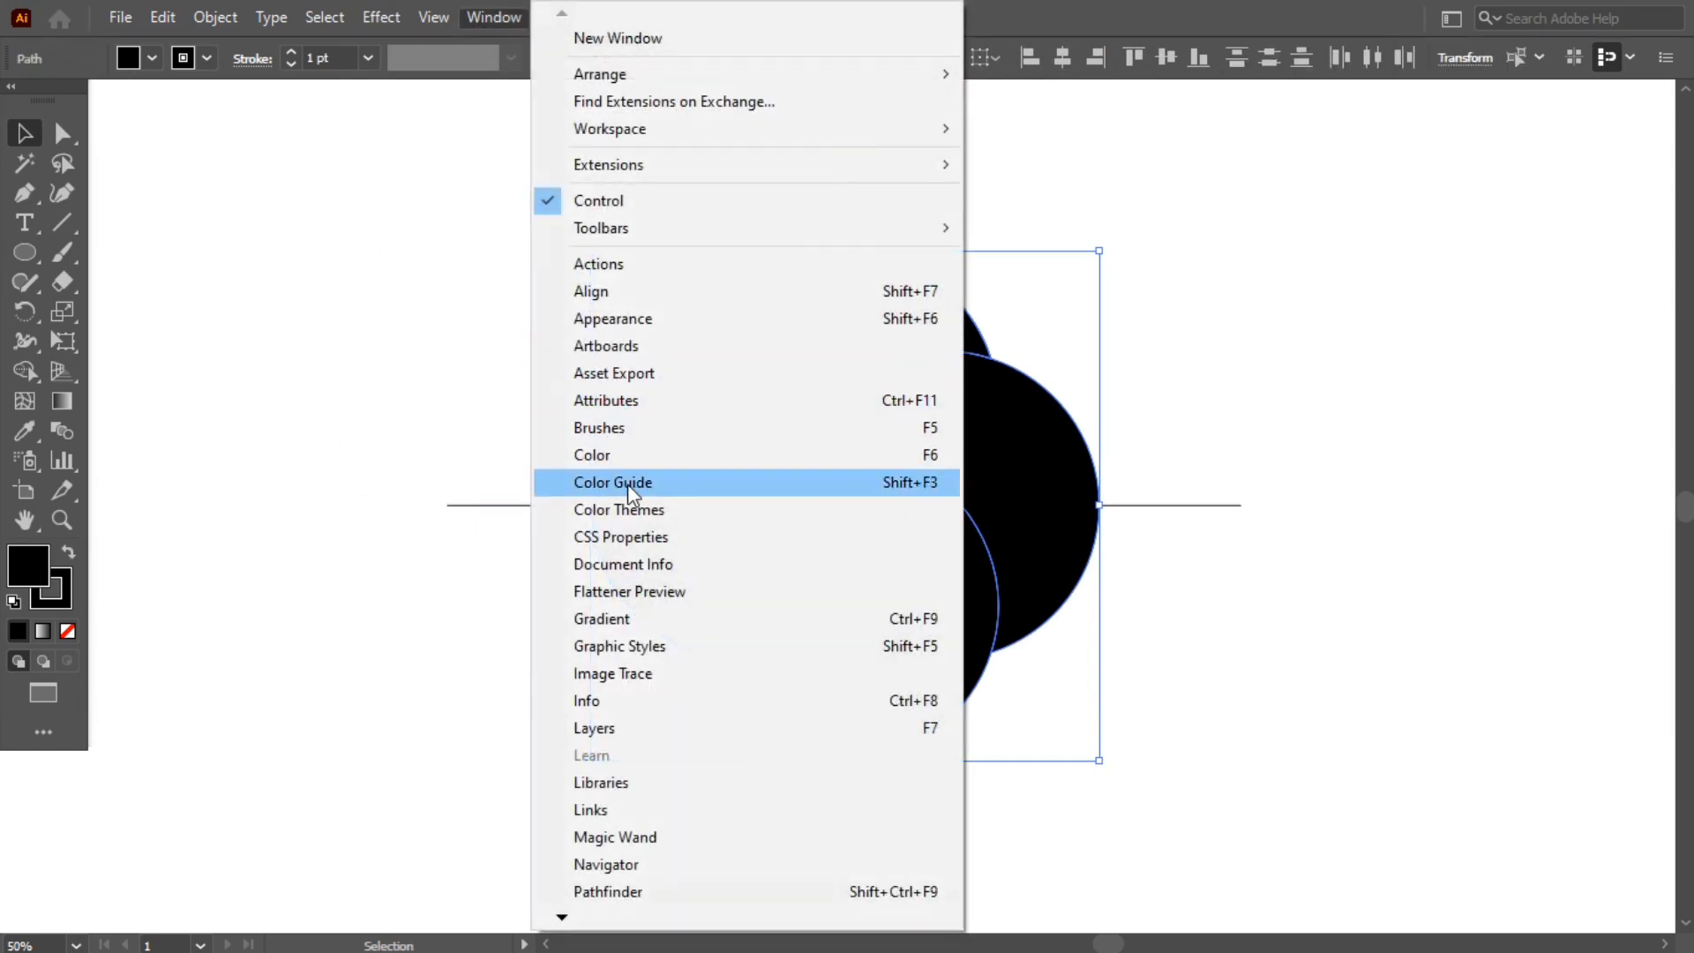
click(702, 622)
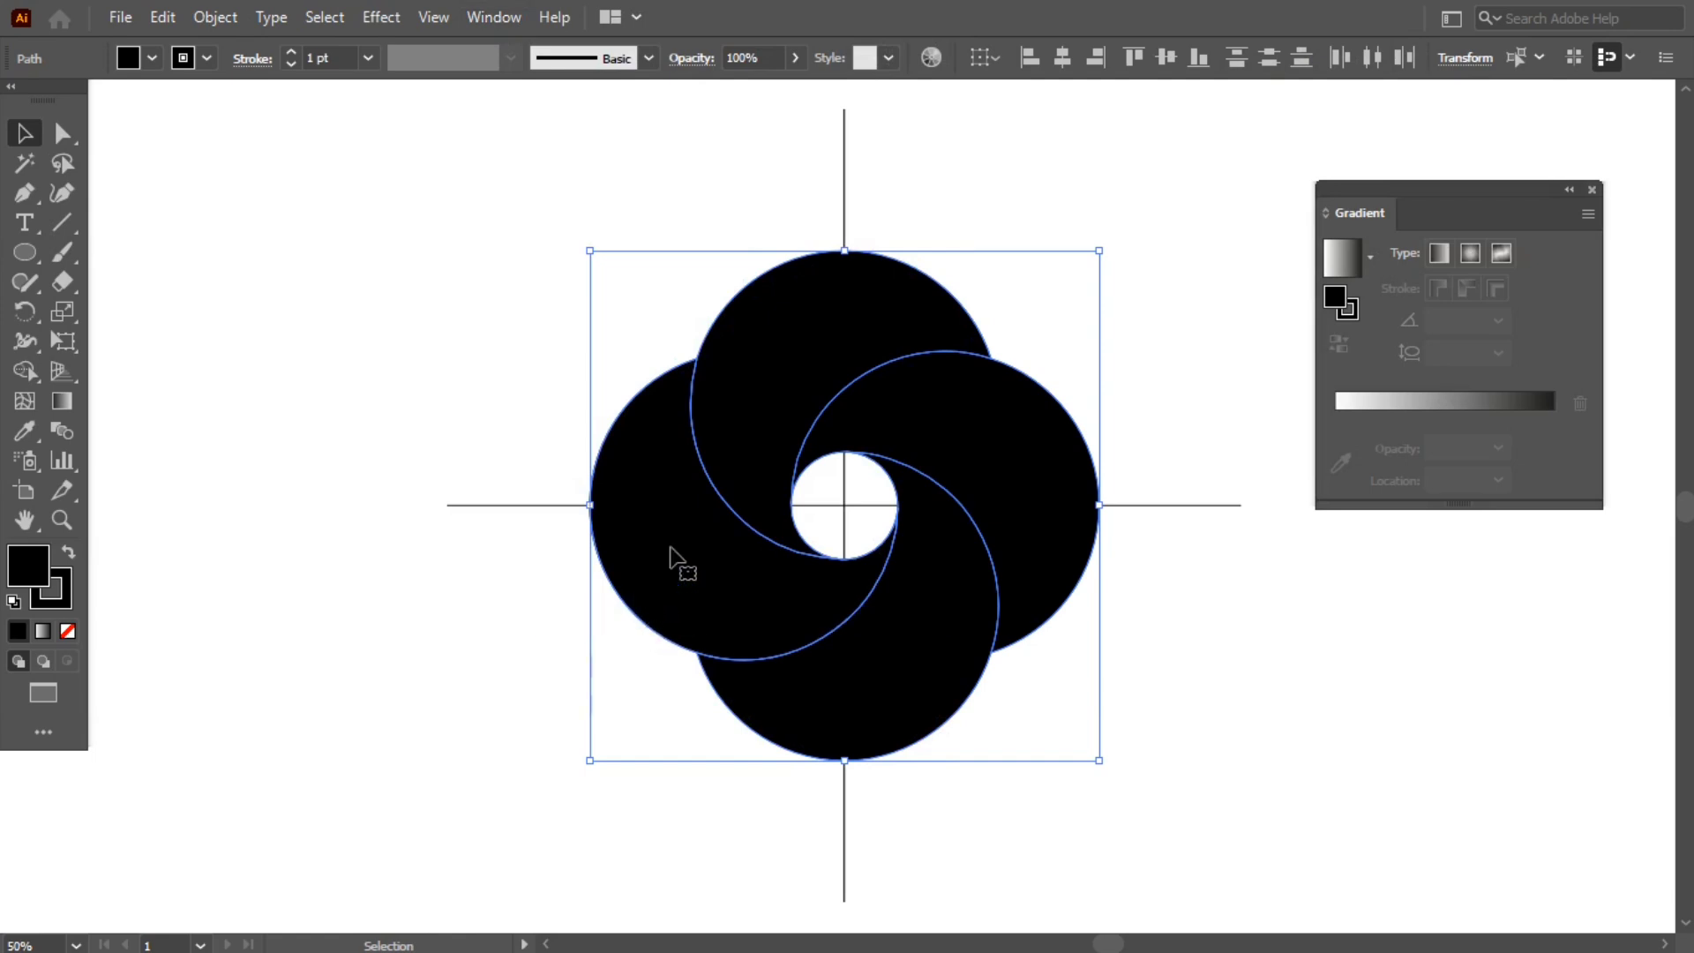
click(1355, 269)
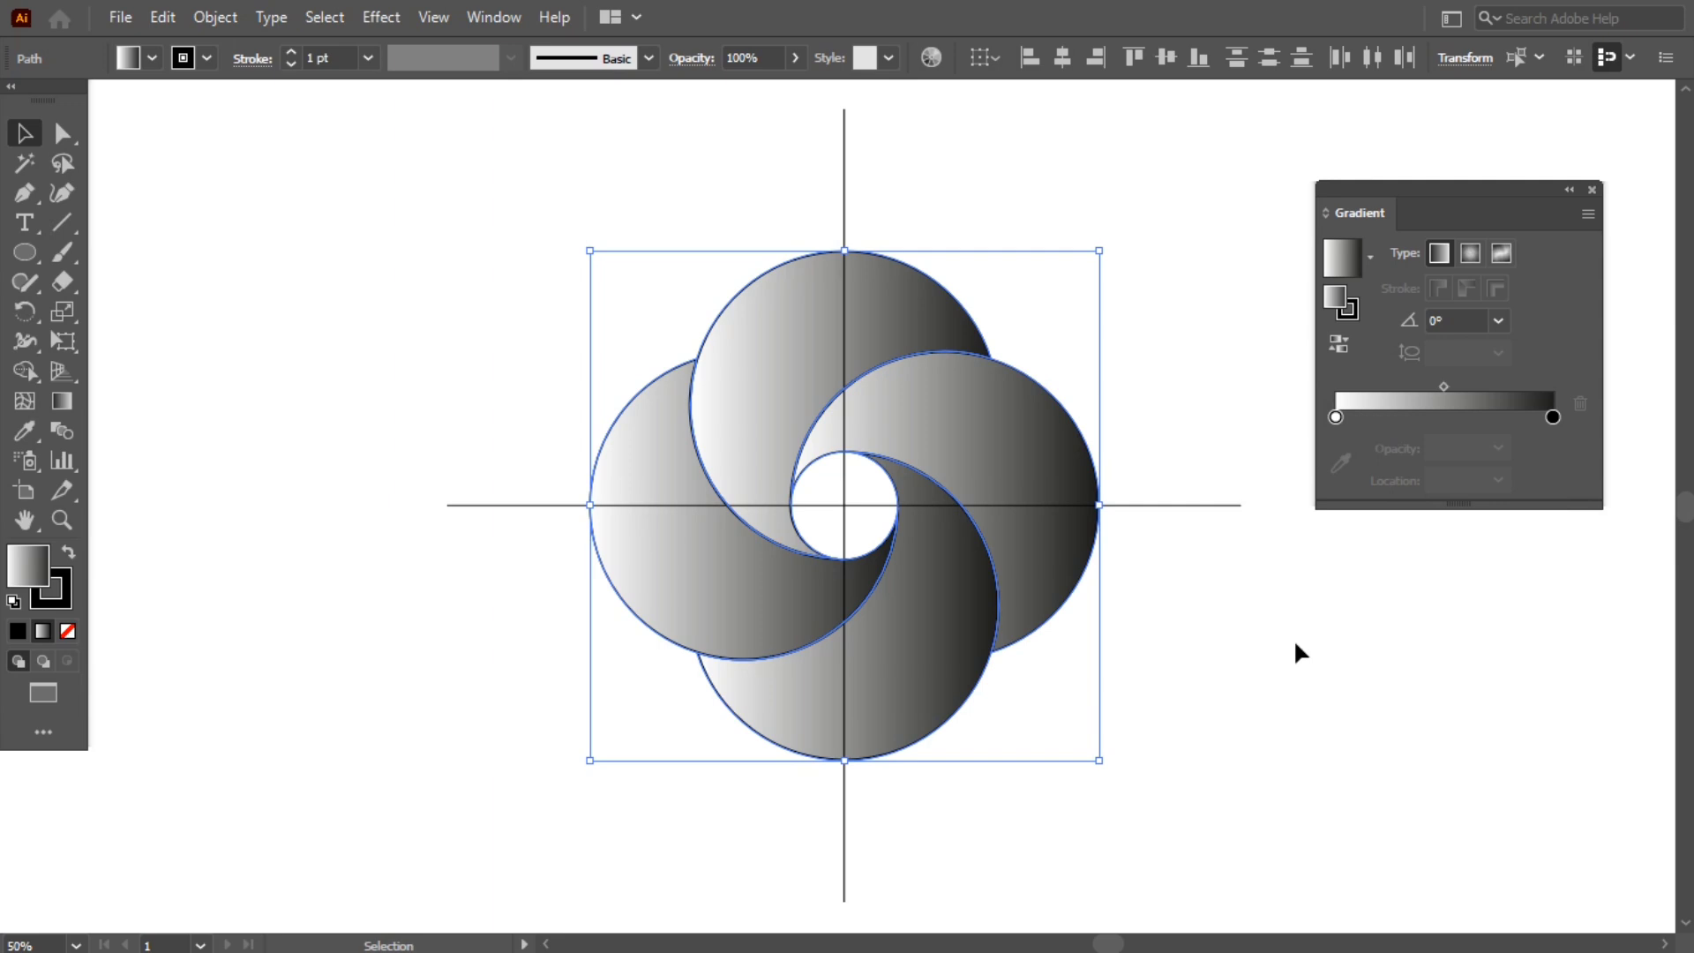
click(1295, 645)
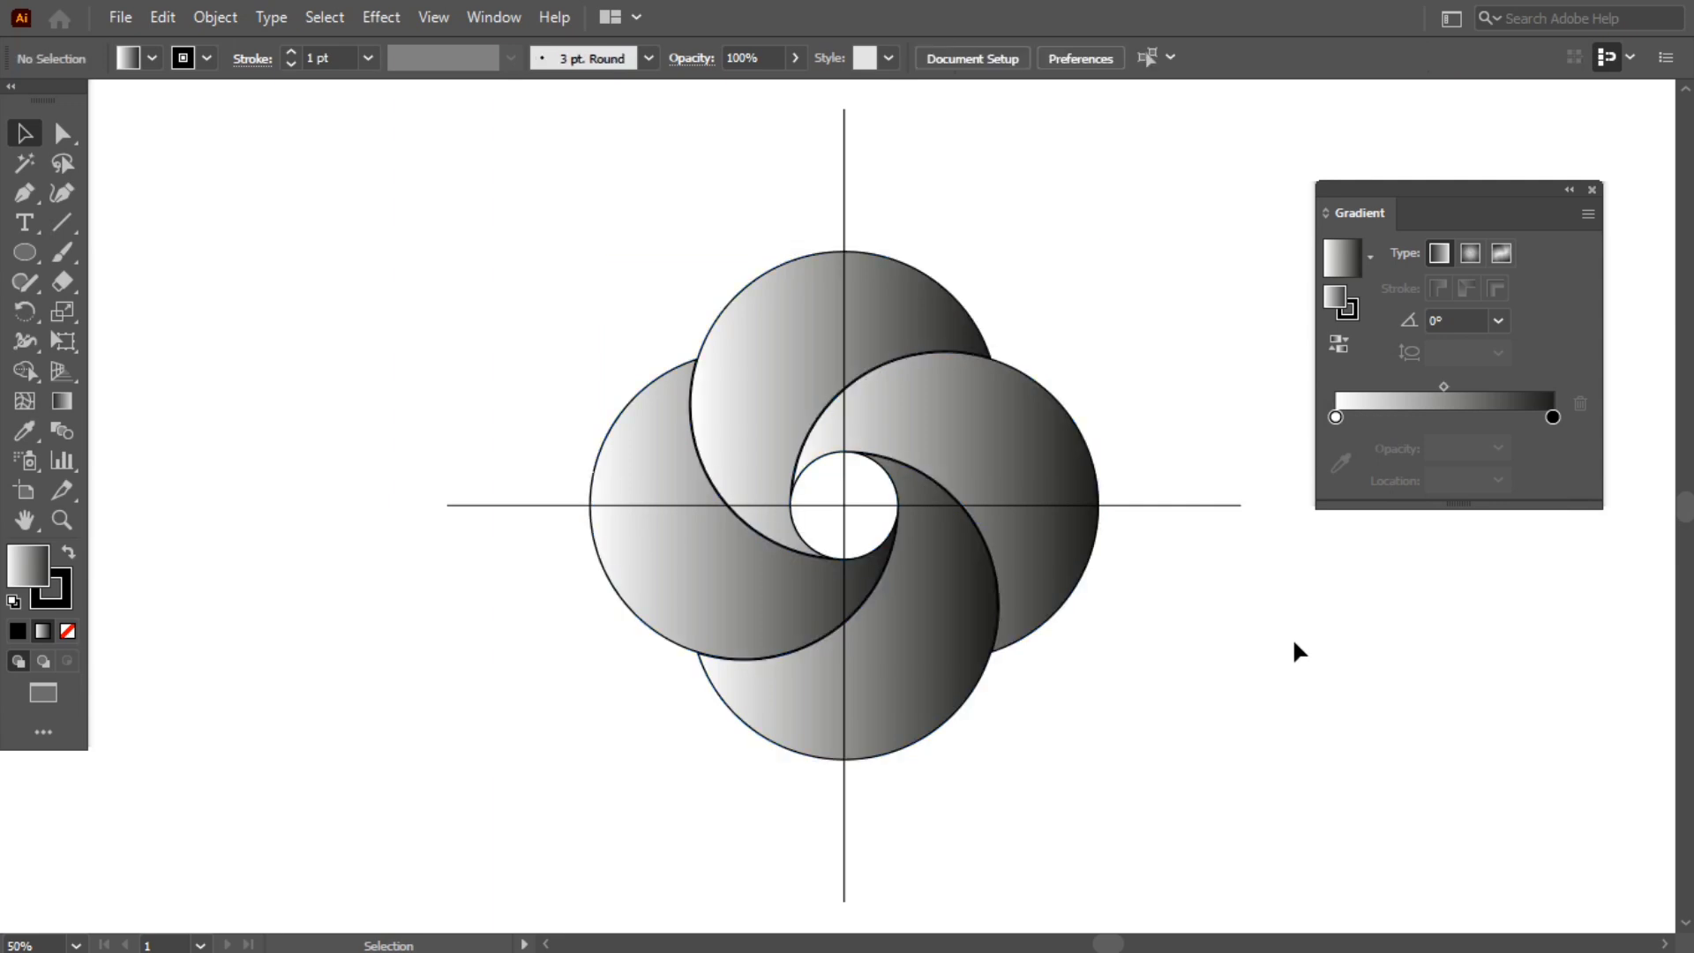
Redirect the upper petal's gradient so it runs from its pointed outer tip to the flower's far left edge, at about -159°.
click(739, 346)
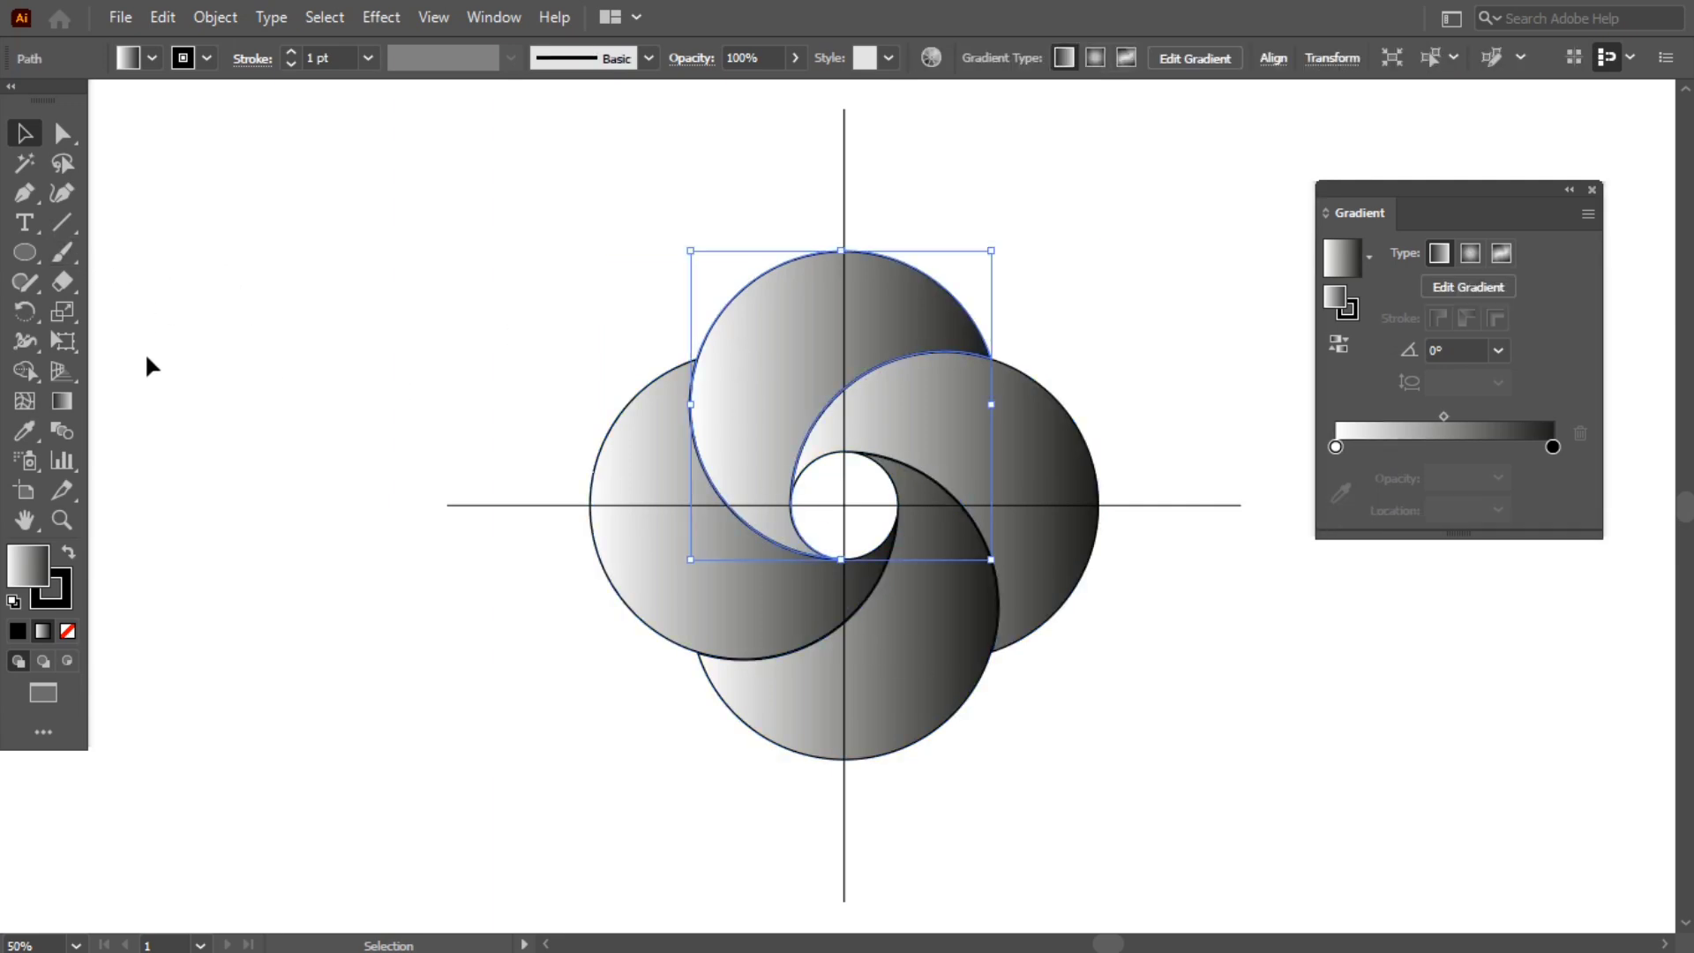
click(58, 404)
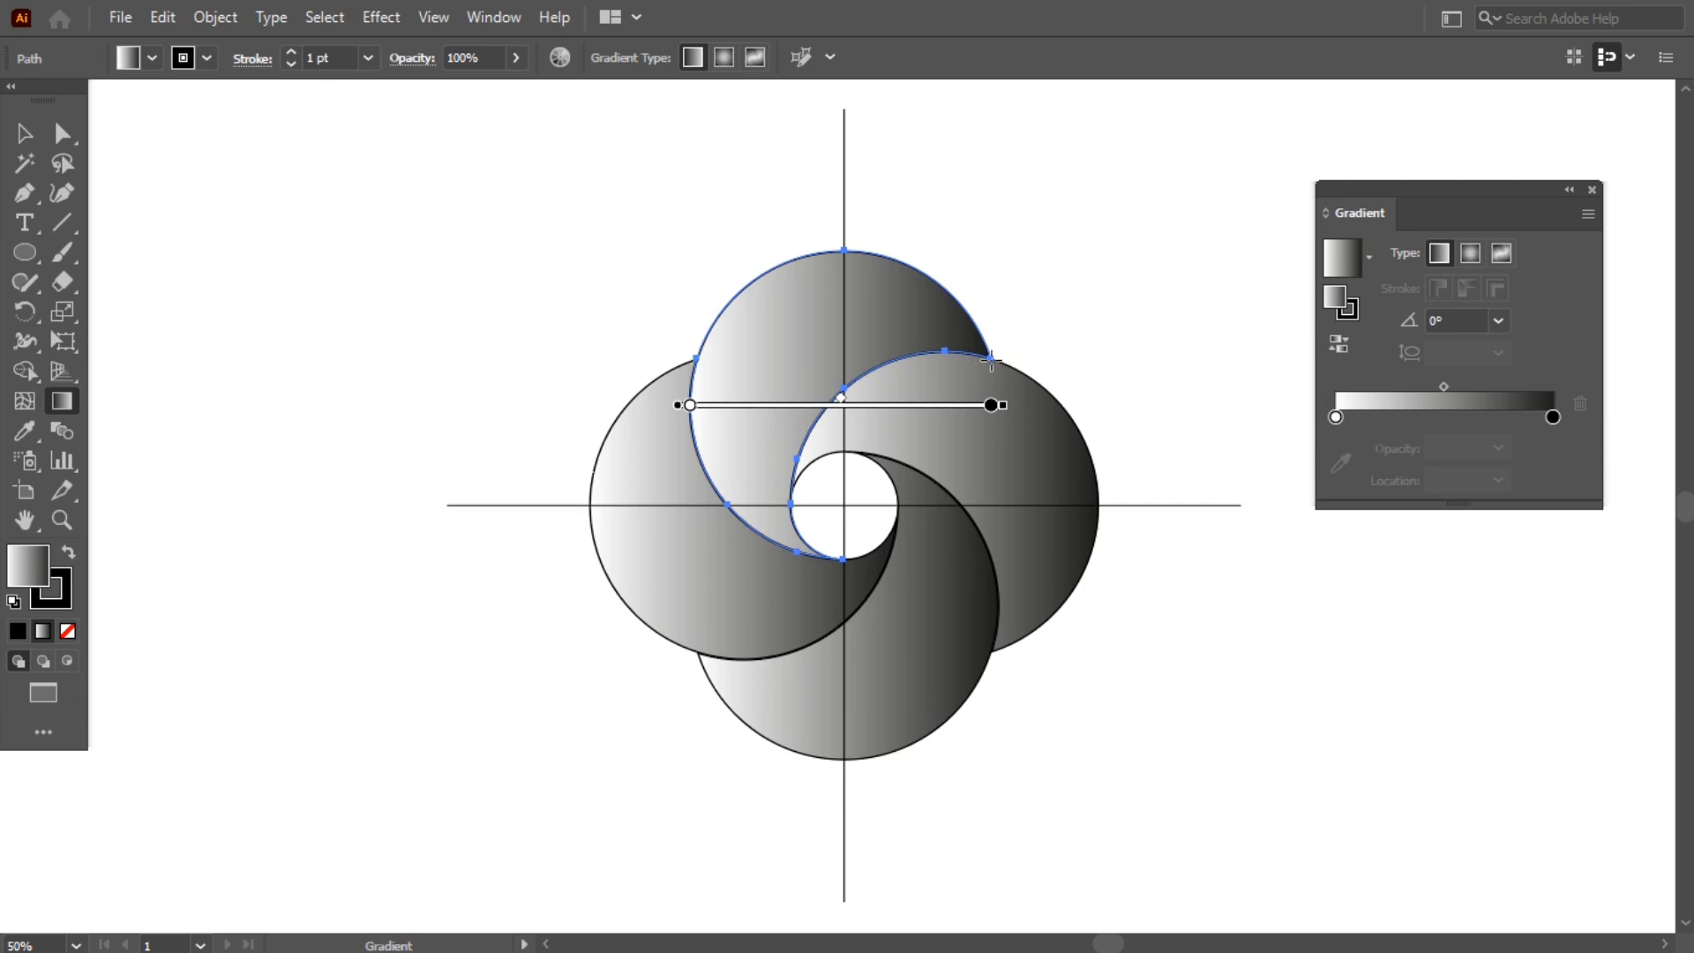
drag(992, 354, 589, 503)
key(v)
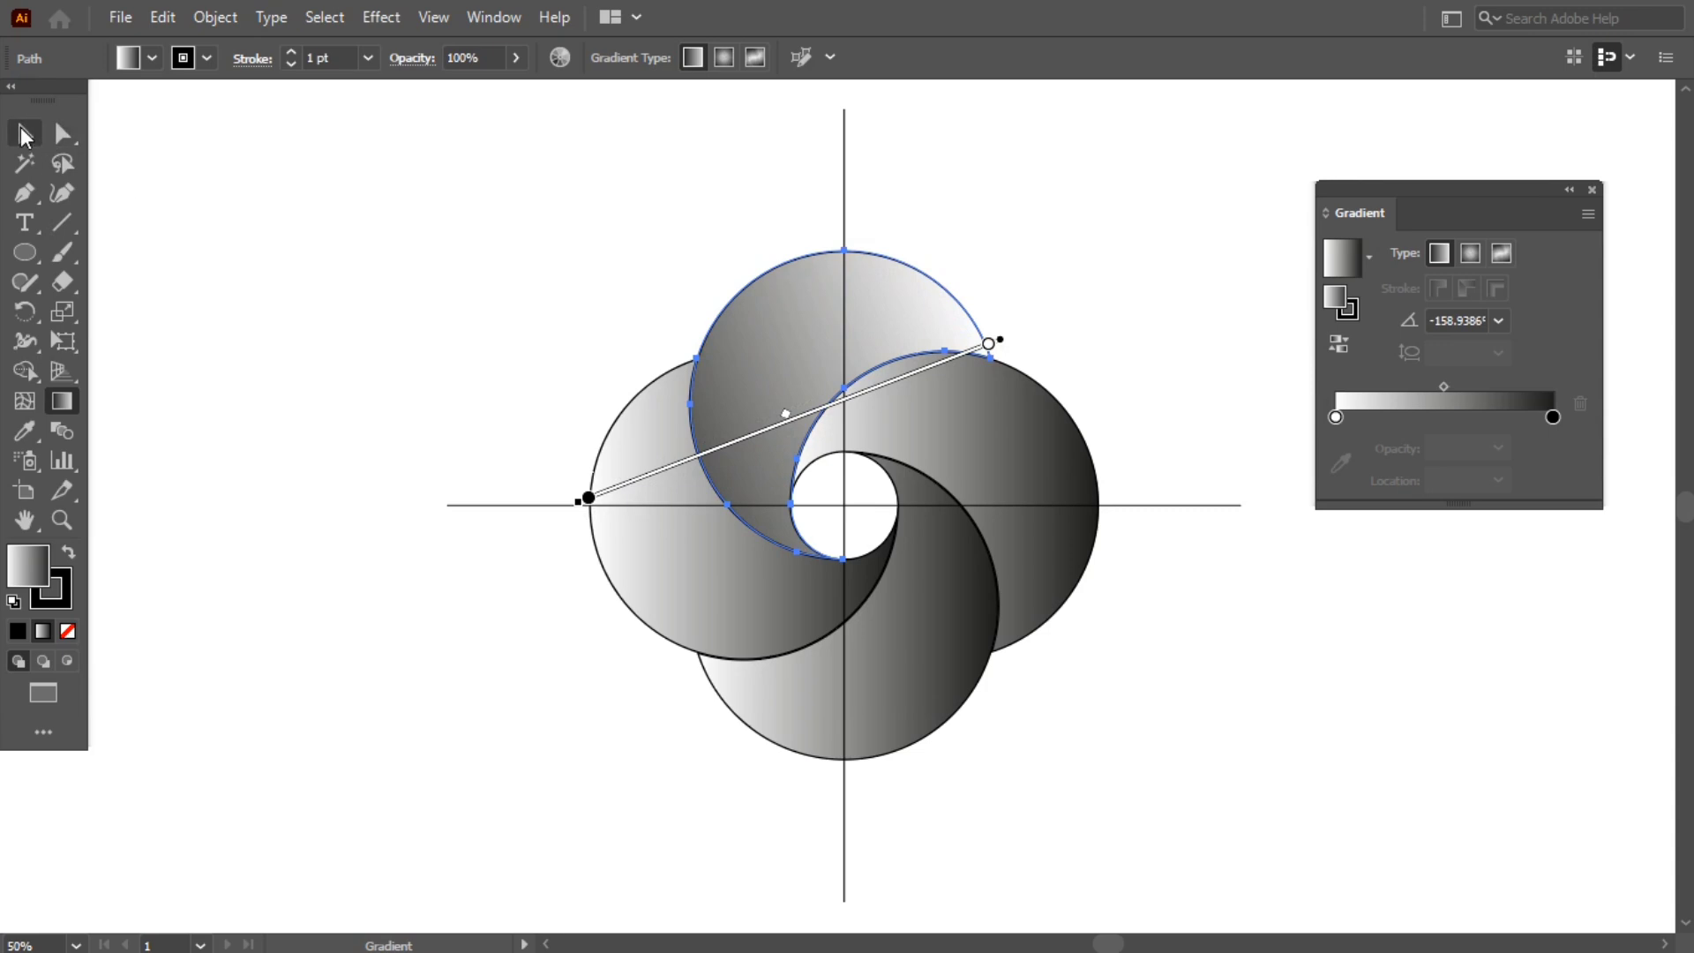
click(266, 295)
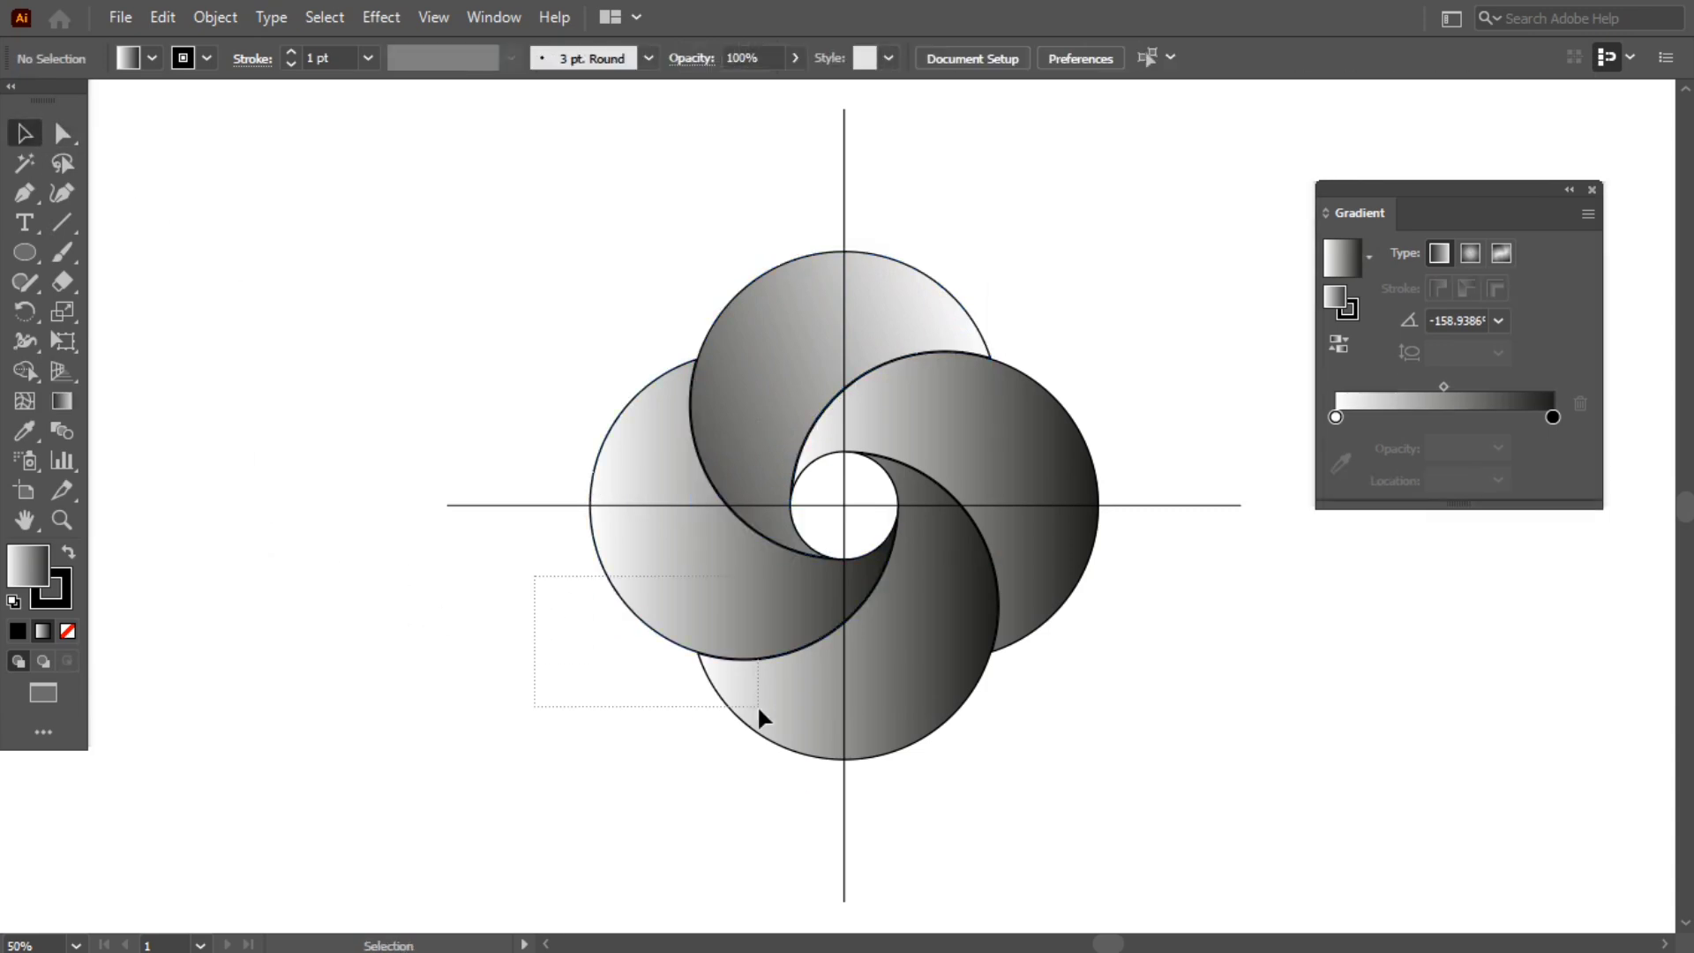
Delete the other three petals, keeping only the upper one with the angled gradient.
drag(756, 704, 757, 705)
drag(692, 632, 311, 639)
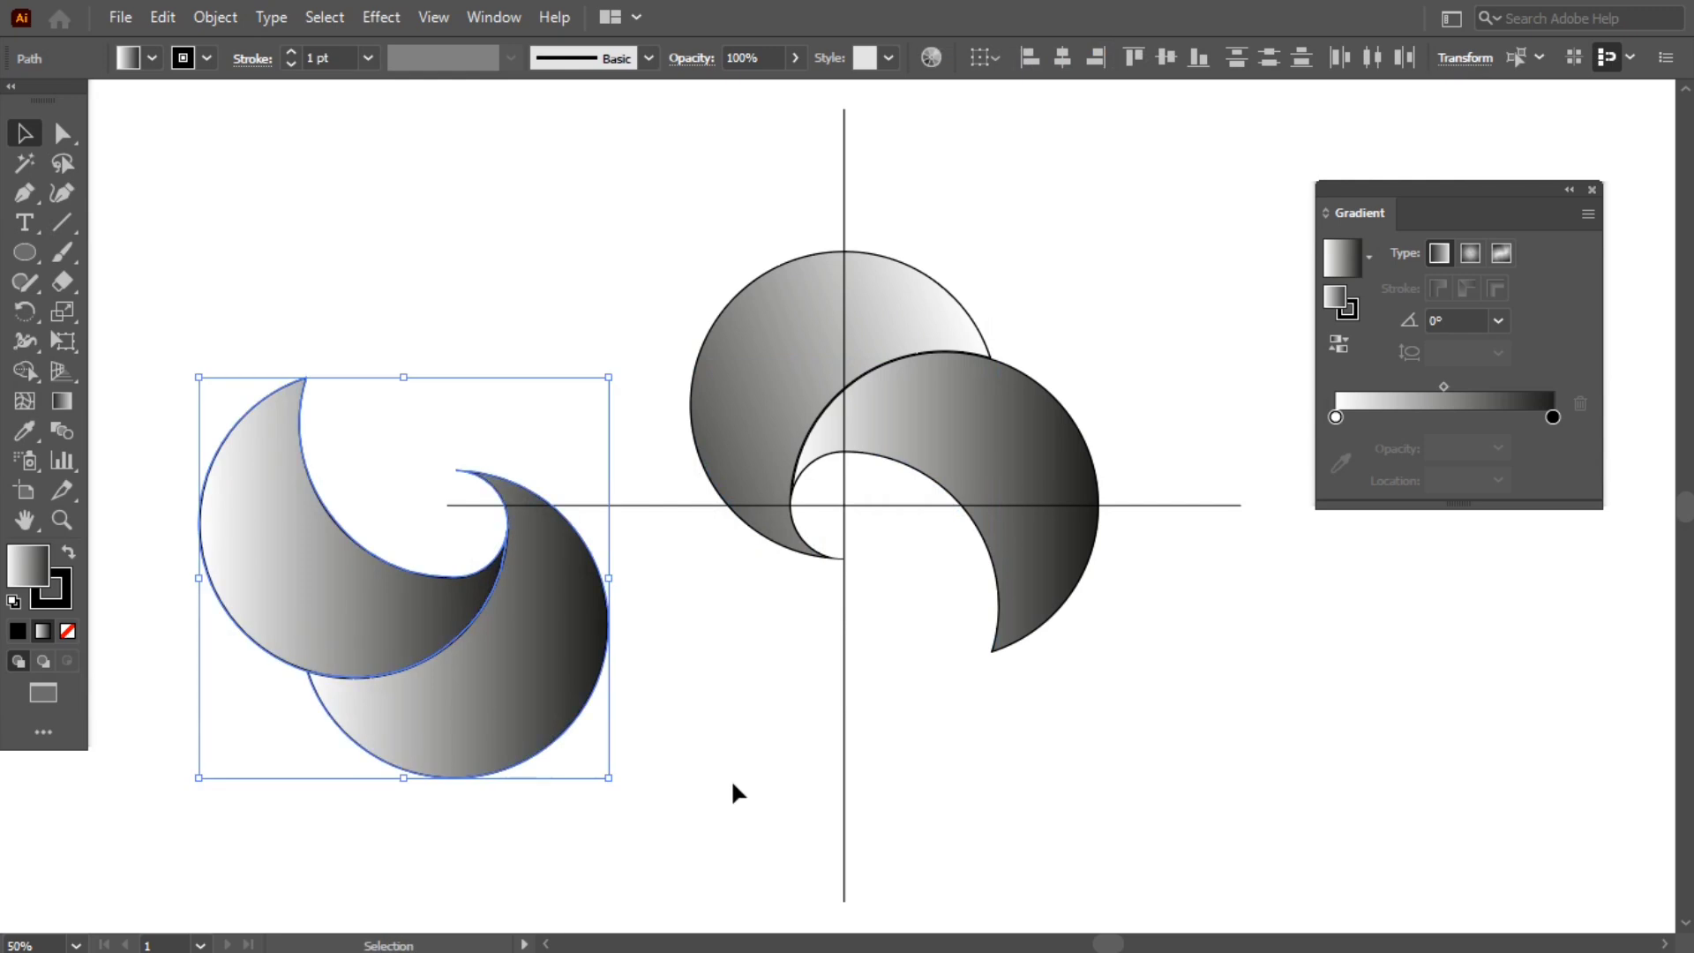
key(Delete)
drag(978, 416, 369, 492)
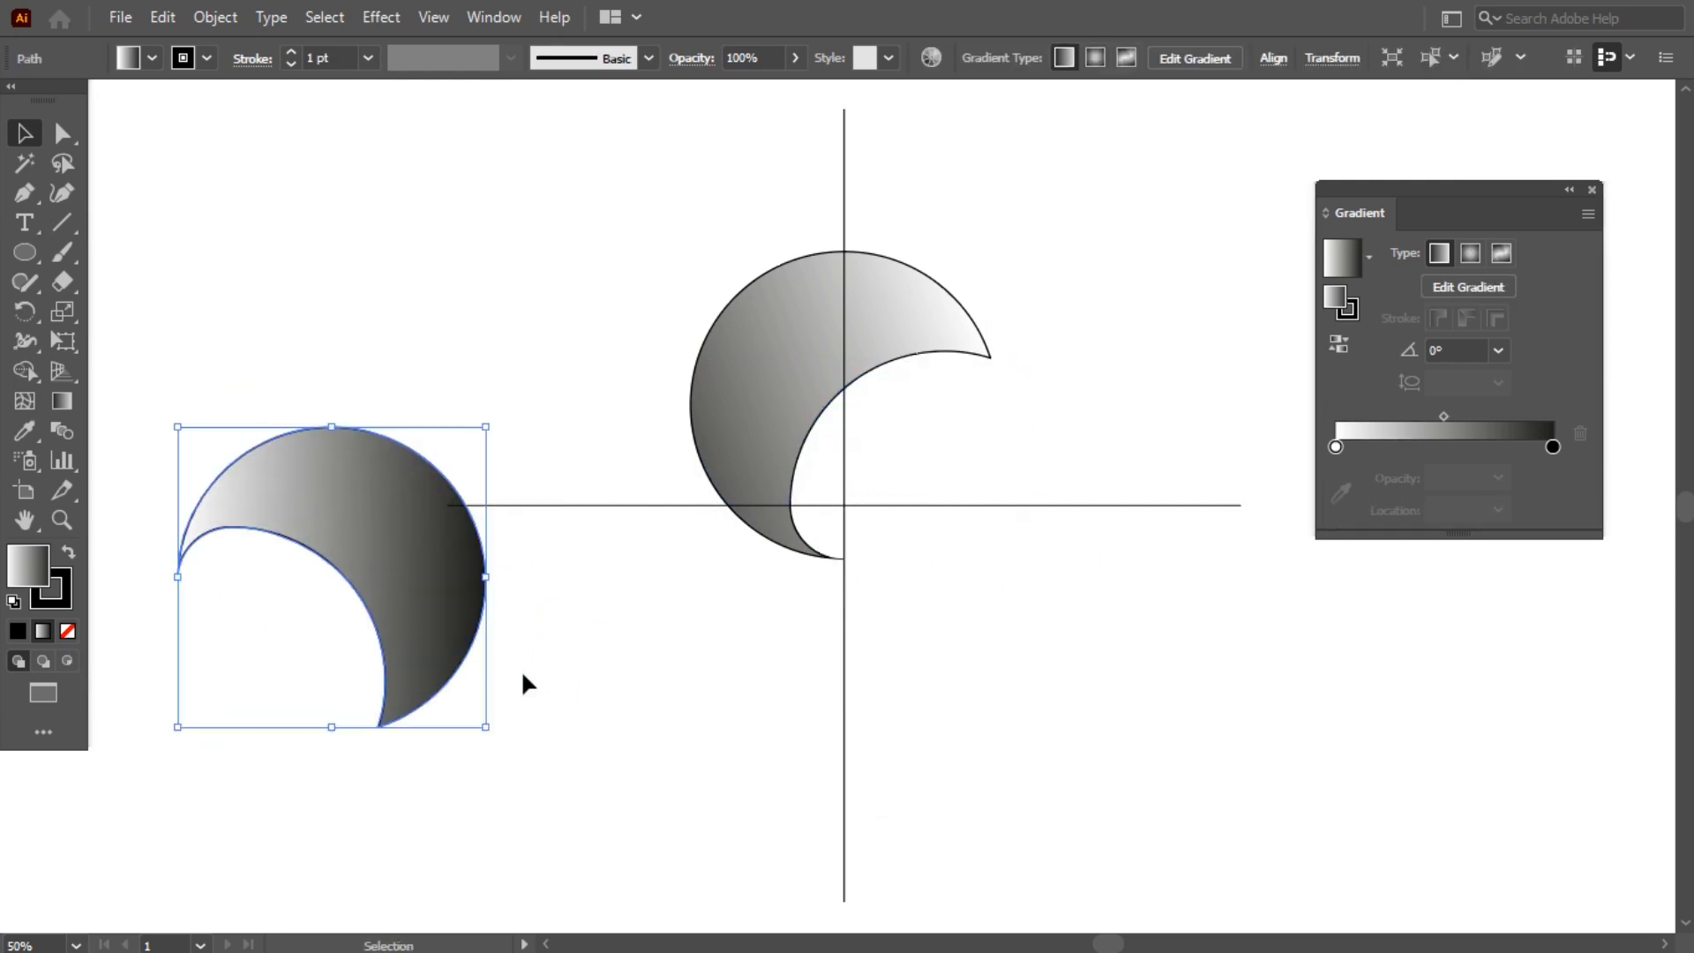
key(Delete)
Copy the remaining petal rotated 90° around the crossing point of the lines, repeating the rotation twice to complete the flower.
click(791, 411)
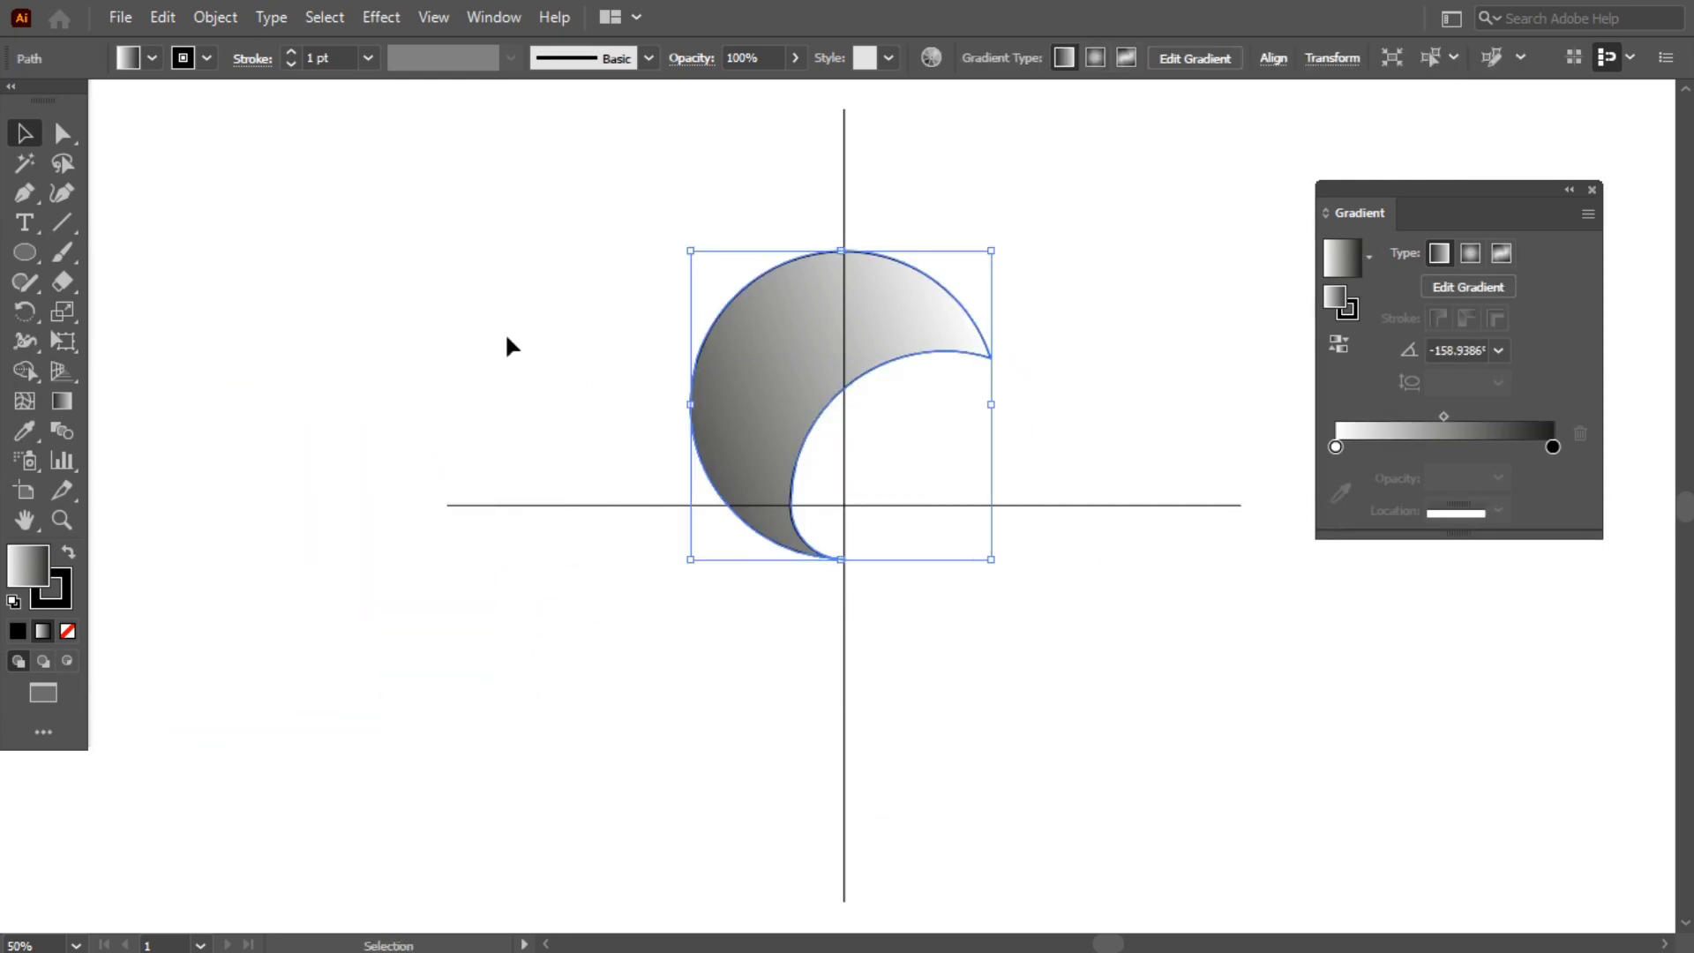
click(29, 314)
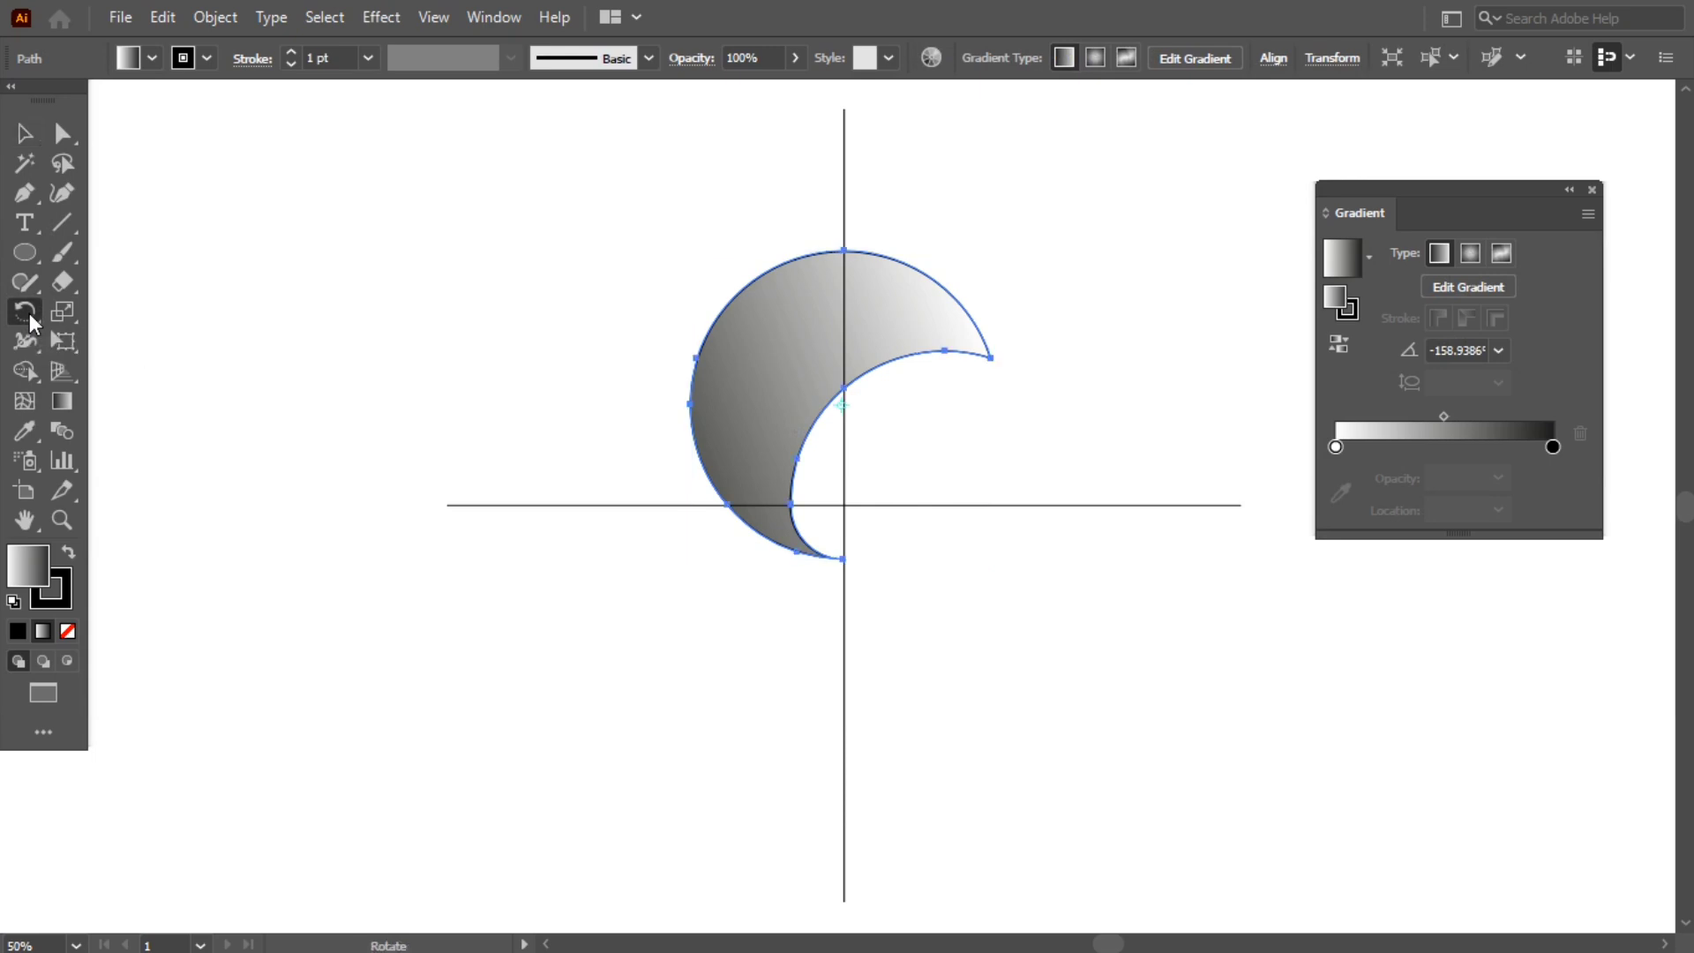
alt+click(845, 504)
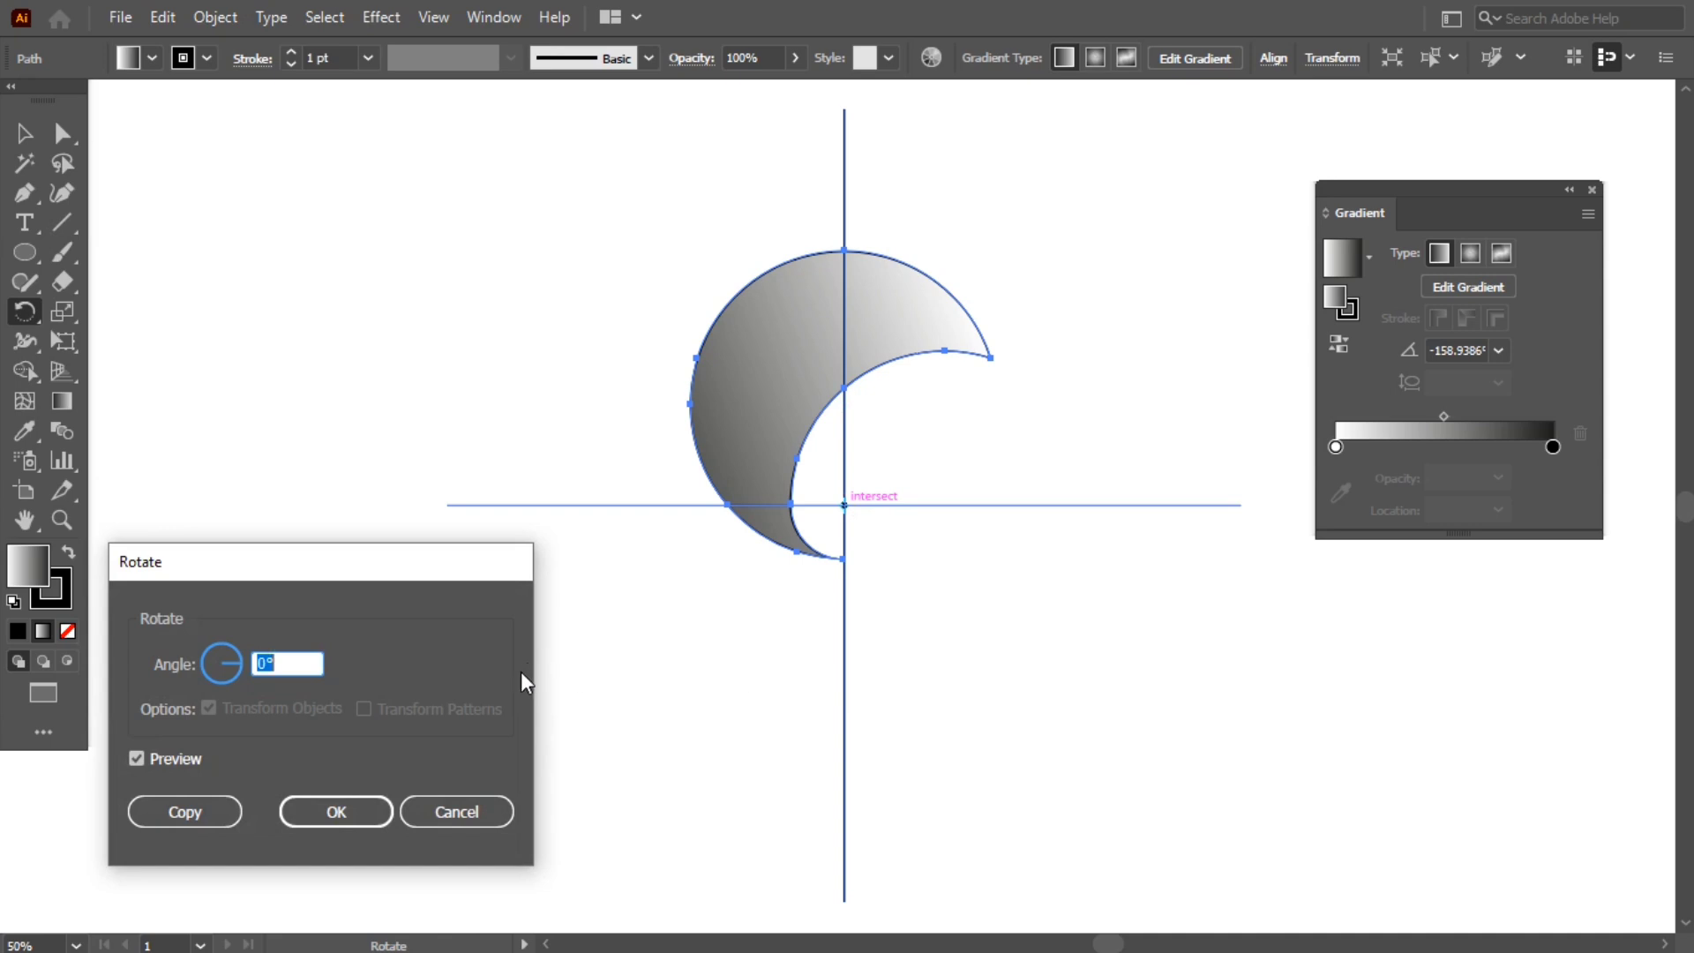
text(90)
click(212, 804)
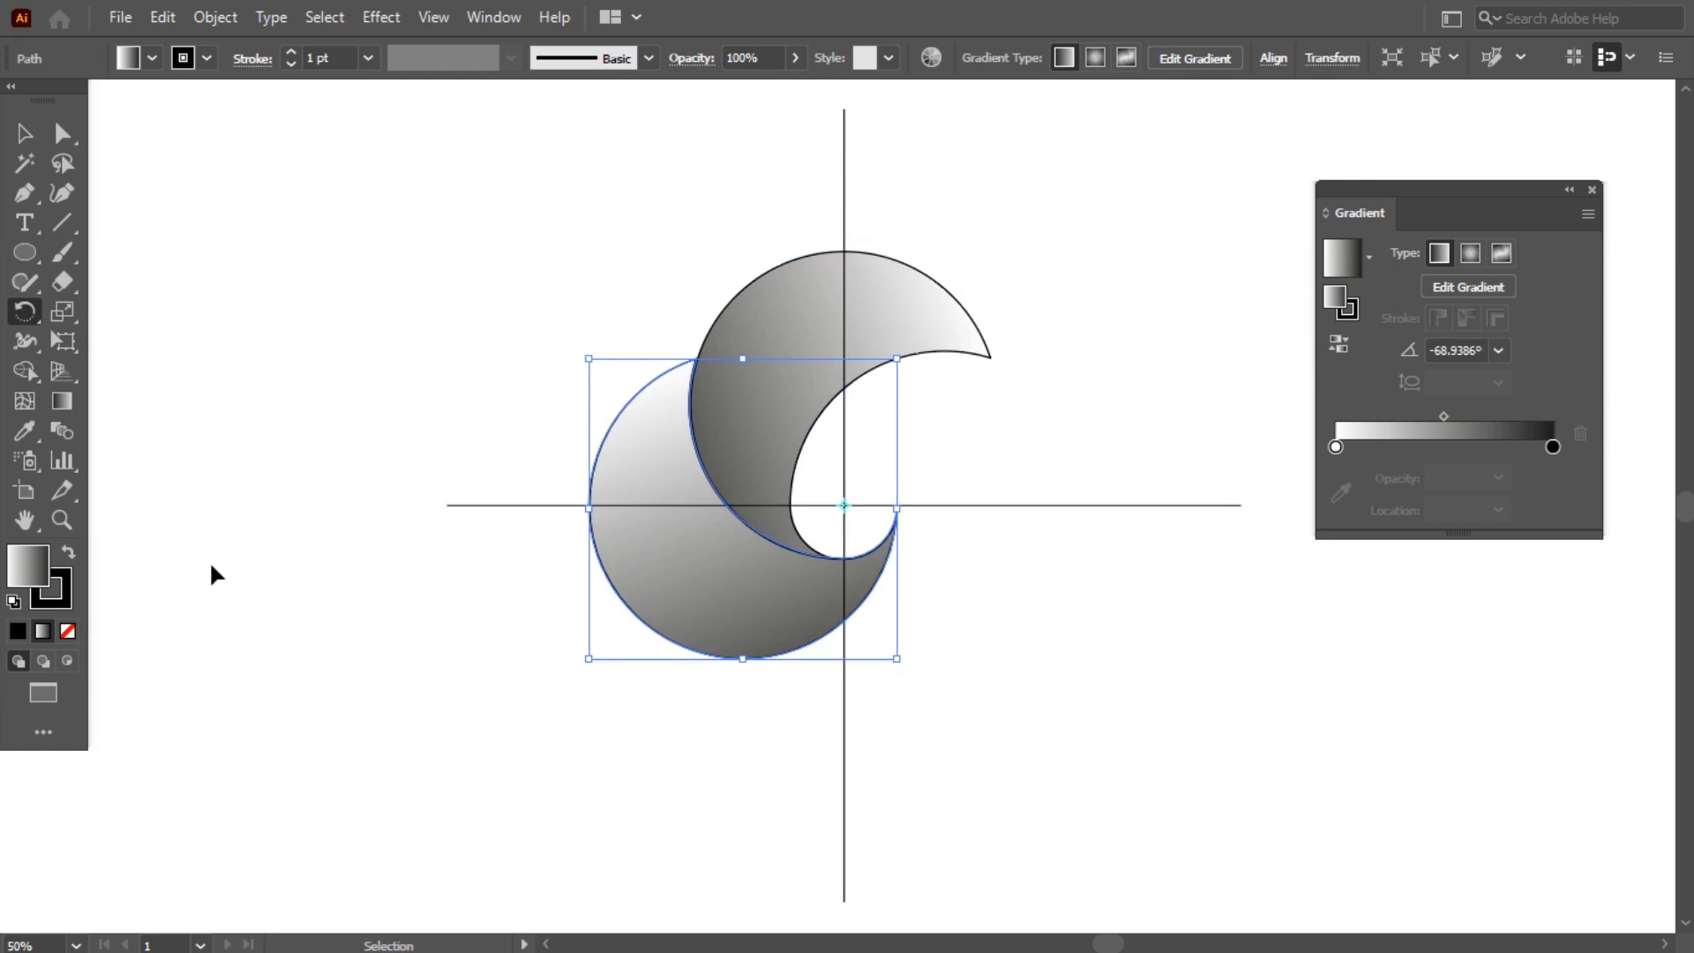
key(ctrl+d)
key(ctrl+d)
key(v)
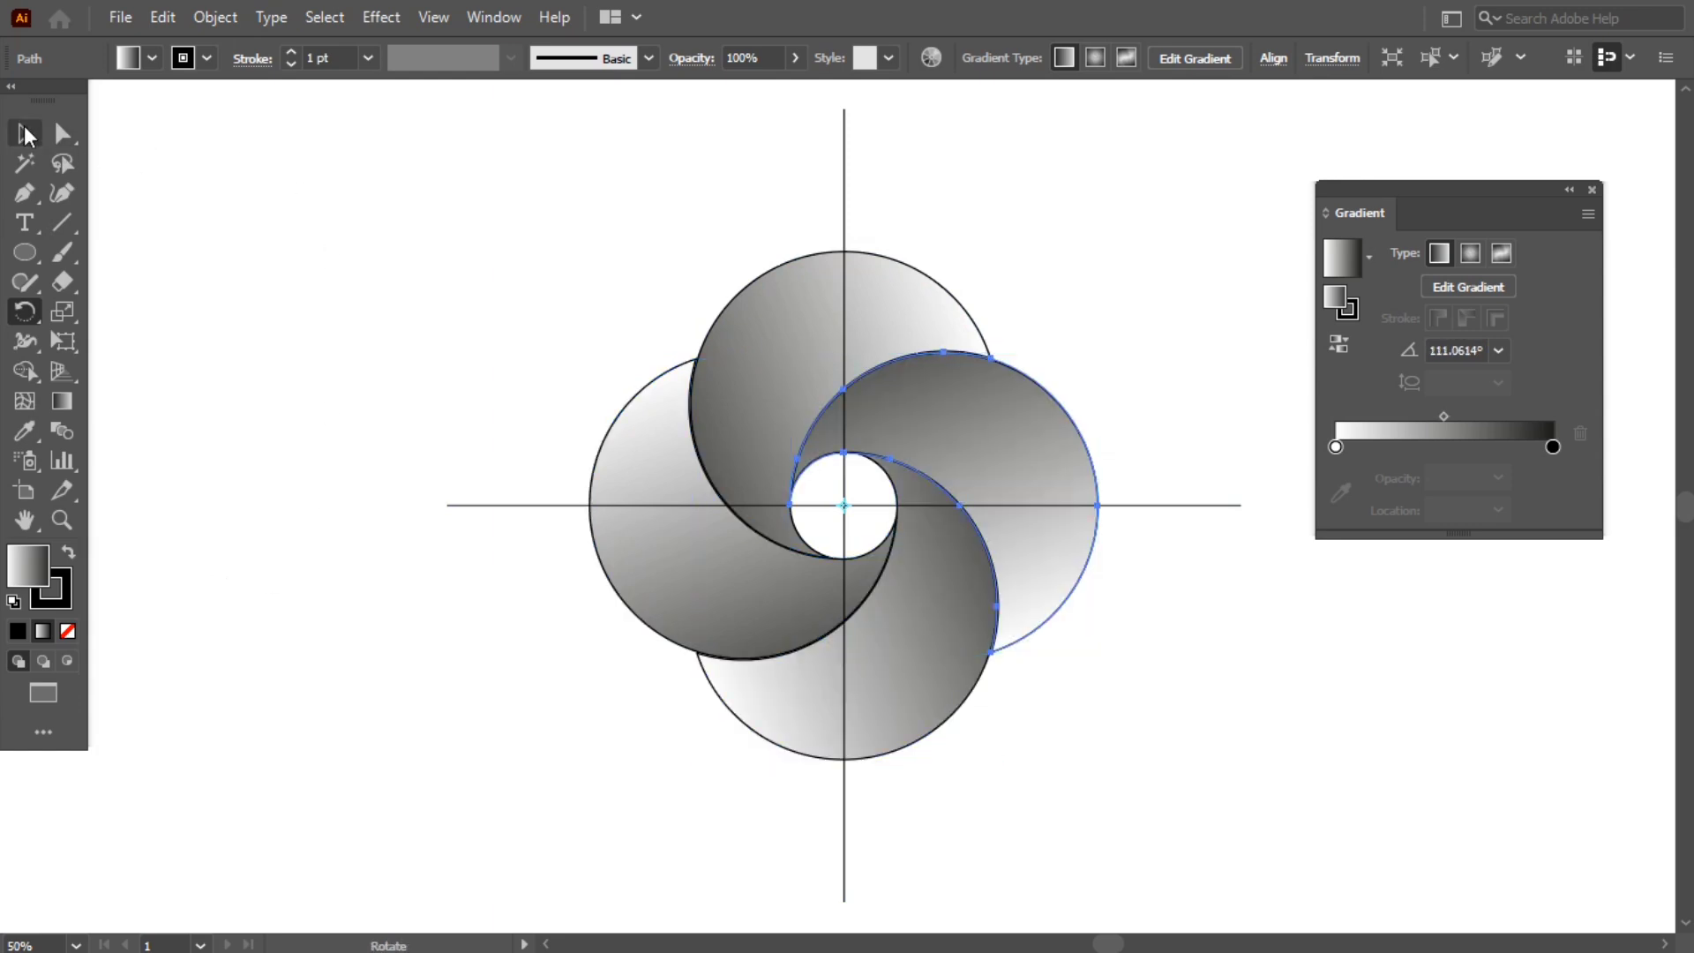
click(232, 259)
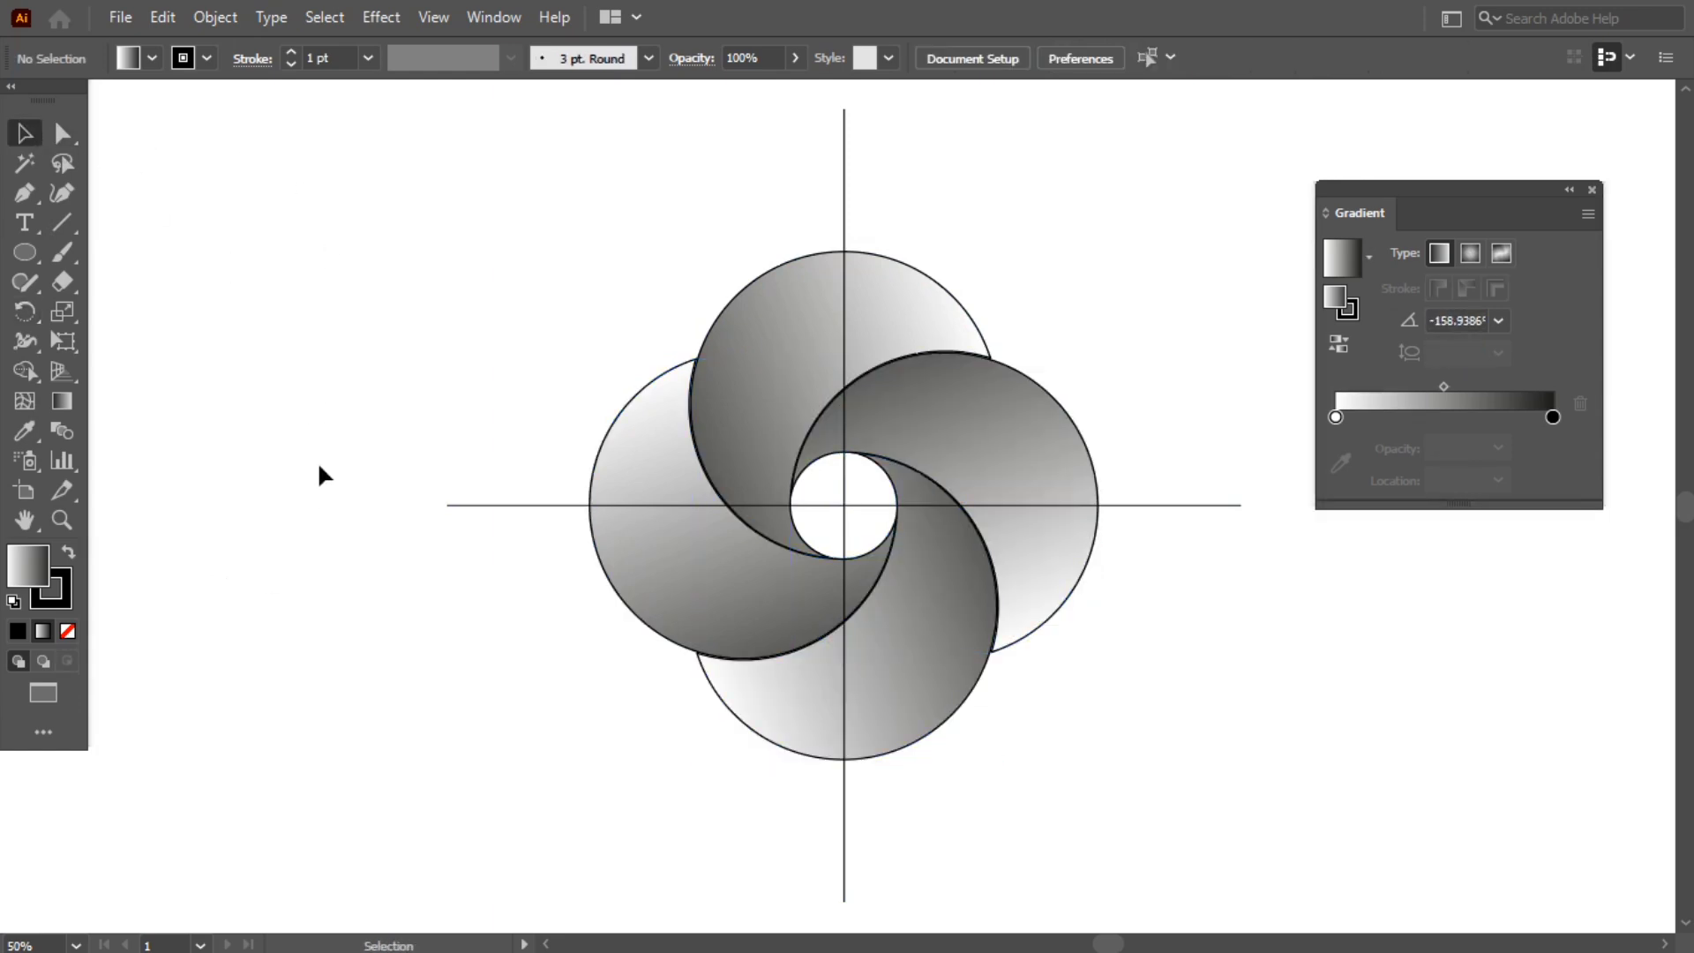
Select both crossing guide lines with the Magic Wand and delete them.
click(25, 164)
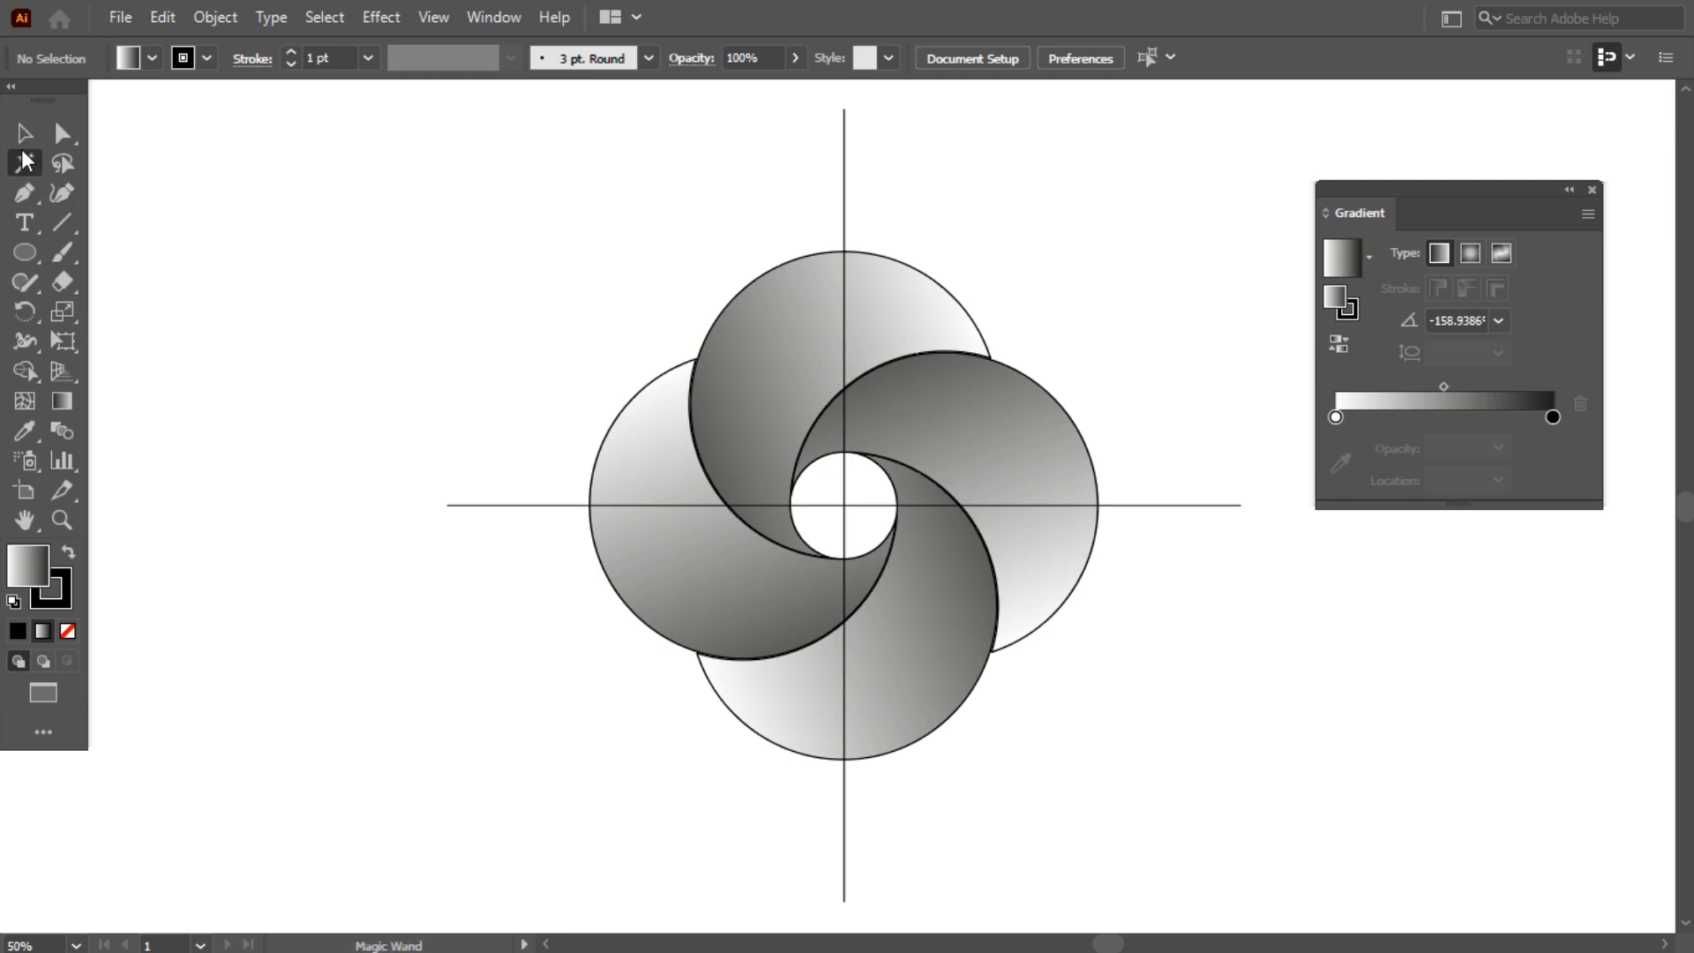
click(452, 506)
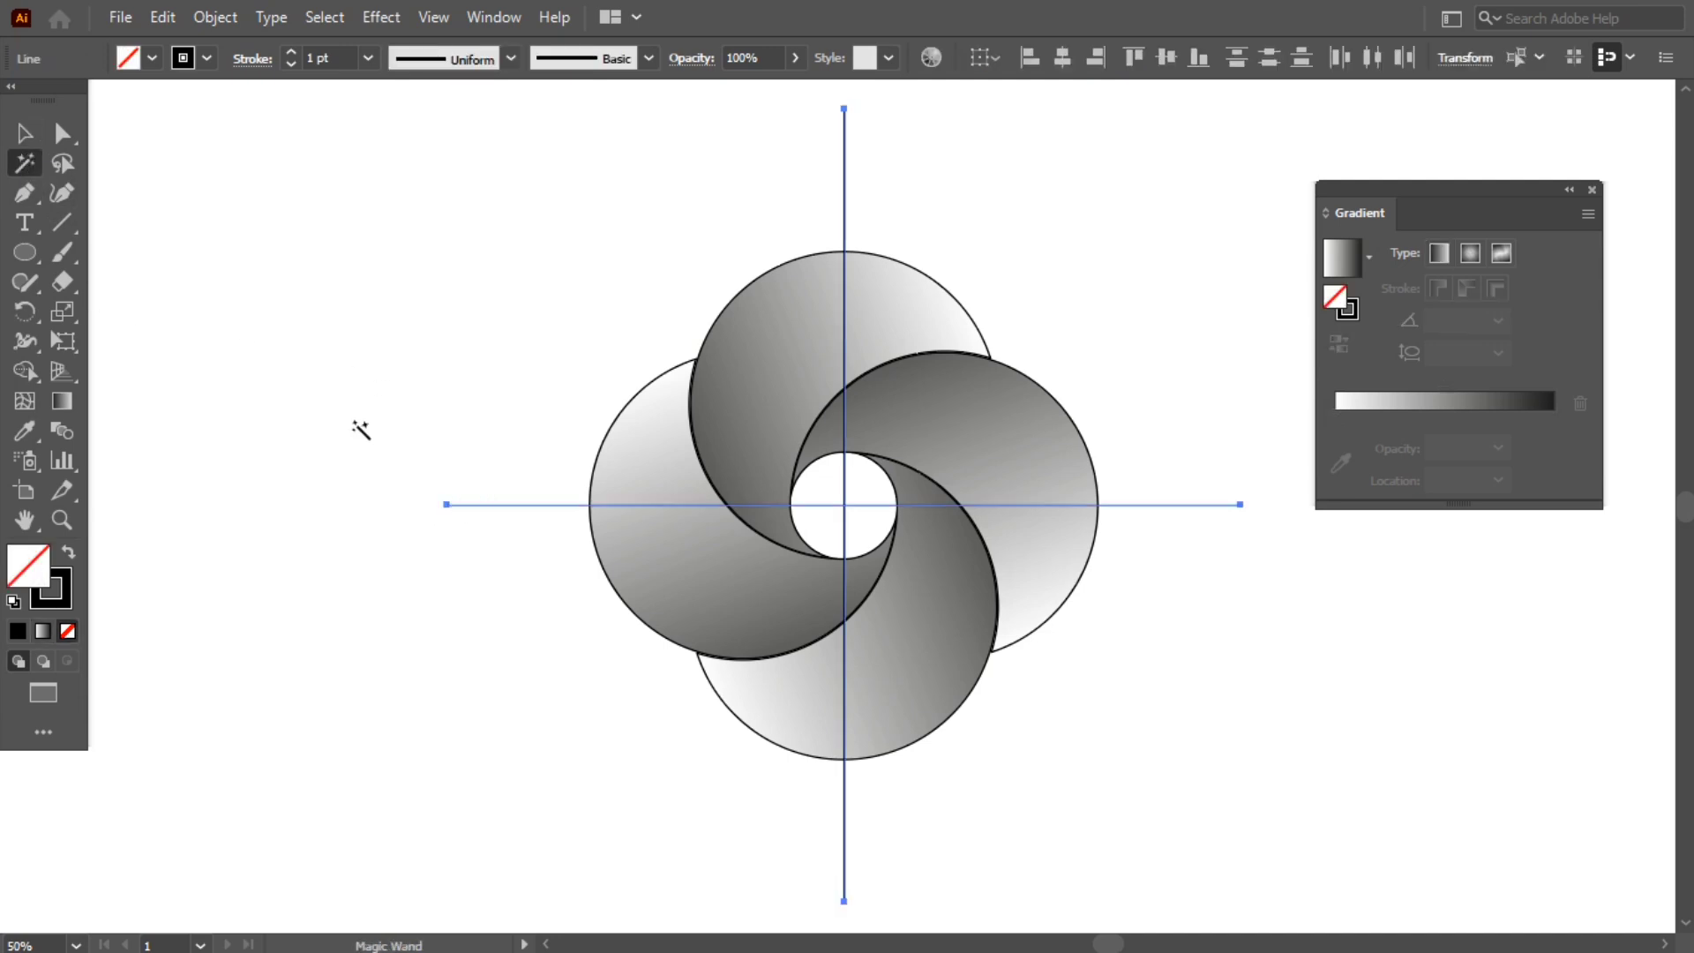
key(Delete)
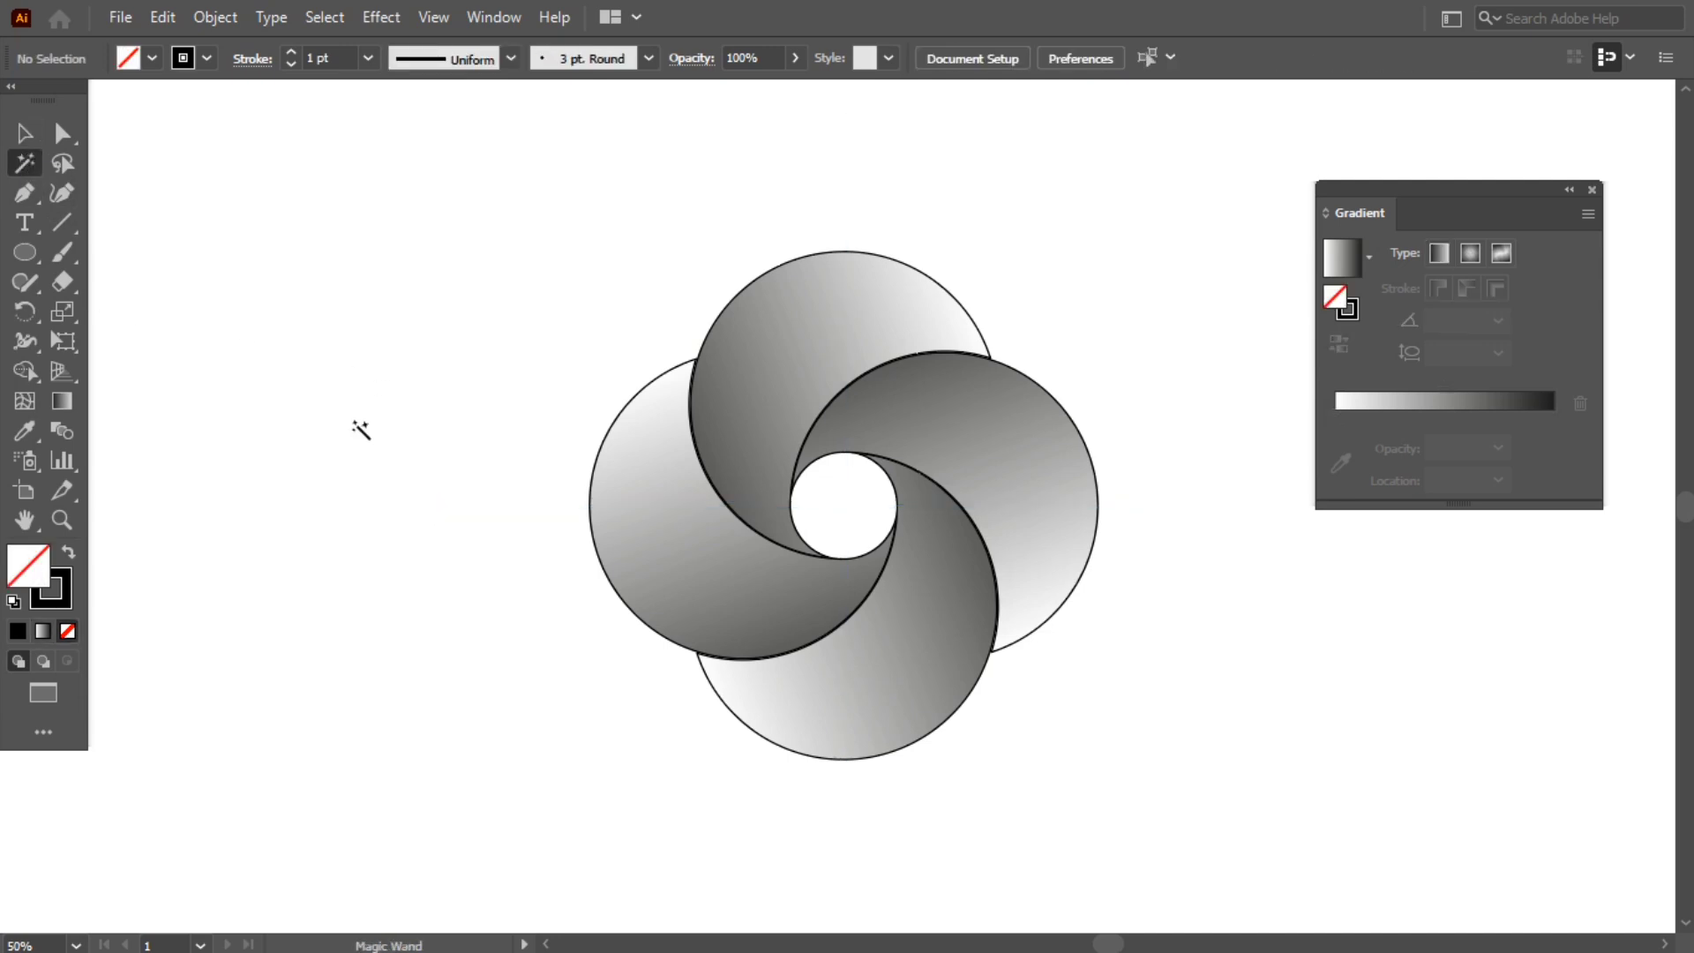
Remove the stroke from all four petals and enlarge the flower slightly in proportion.
click(24, 134)
drag(453, 276, 1055, 642)
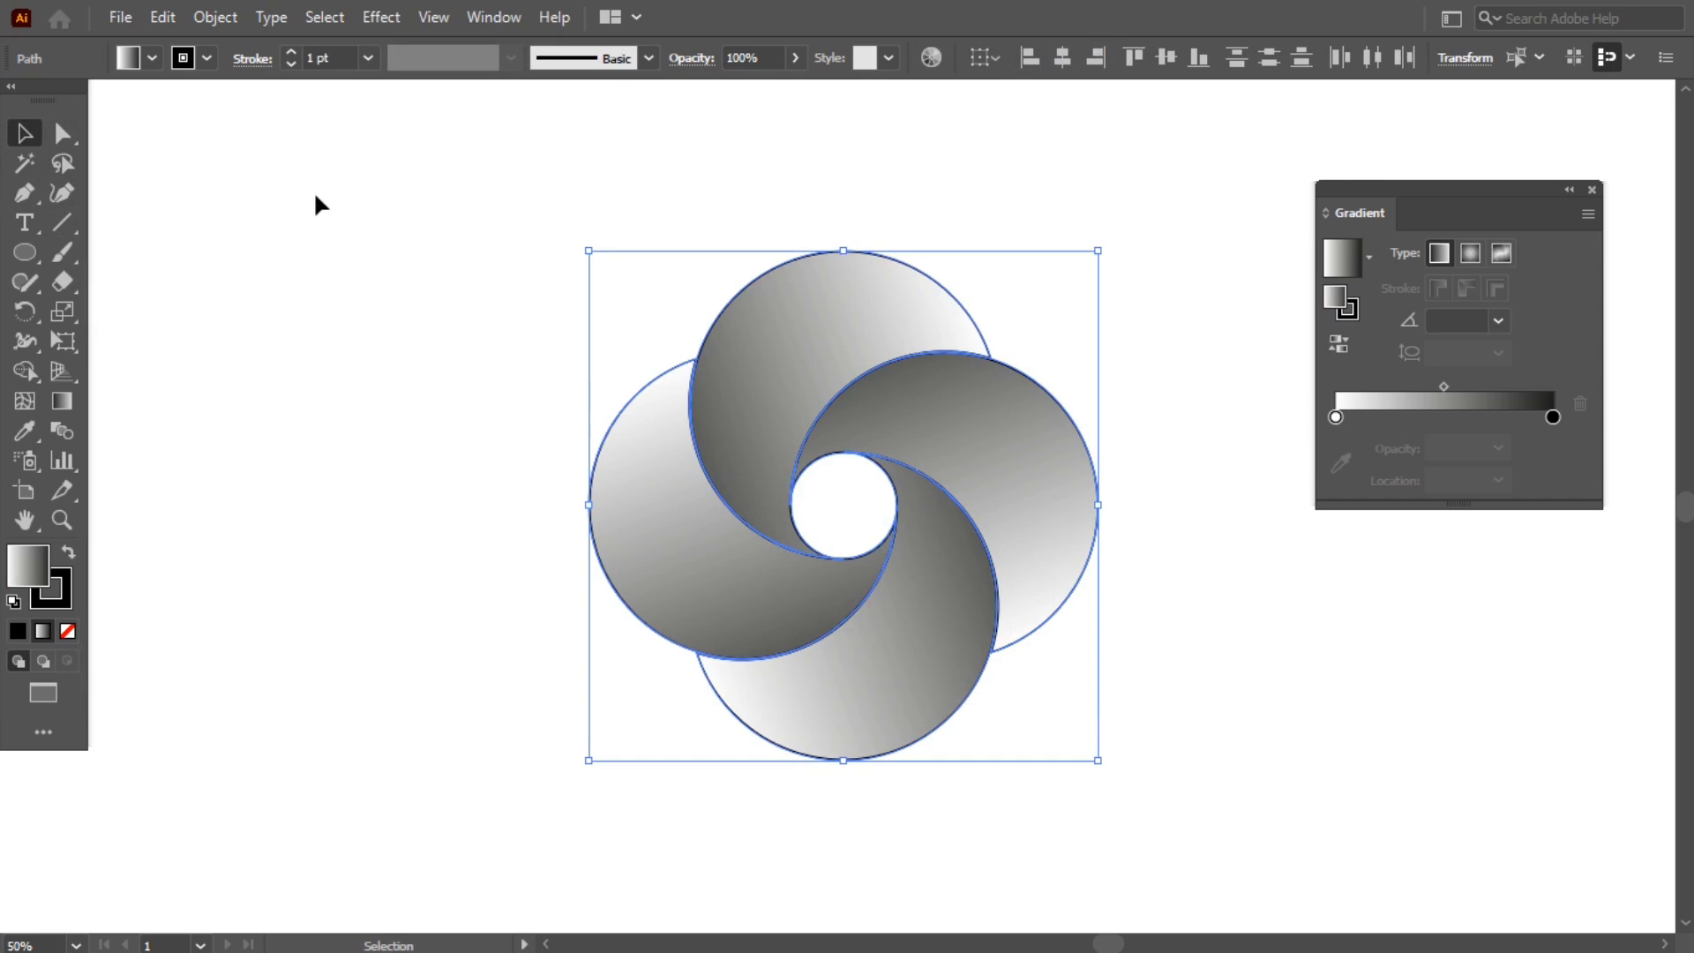
click(208, 58)
click(11, 99)
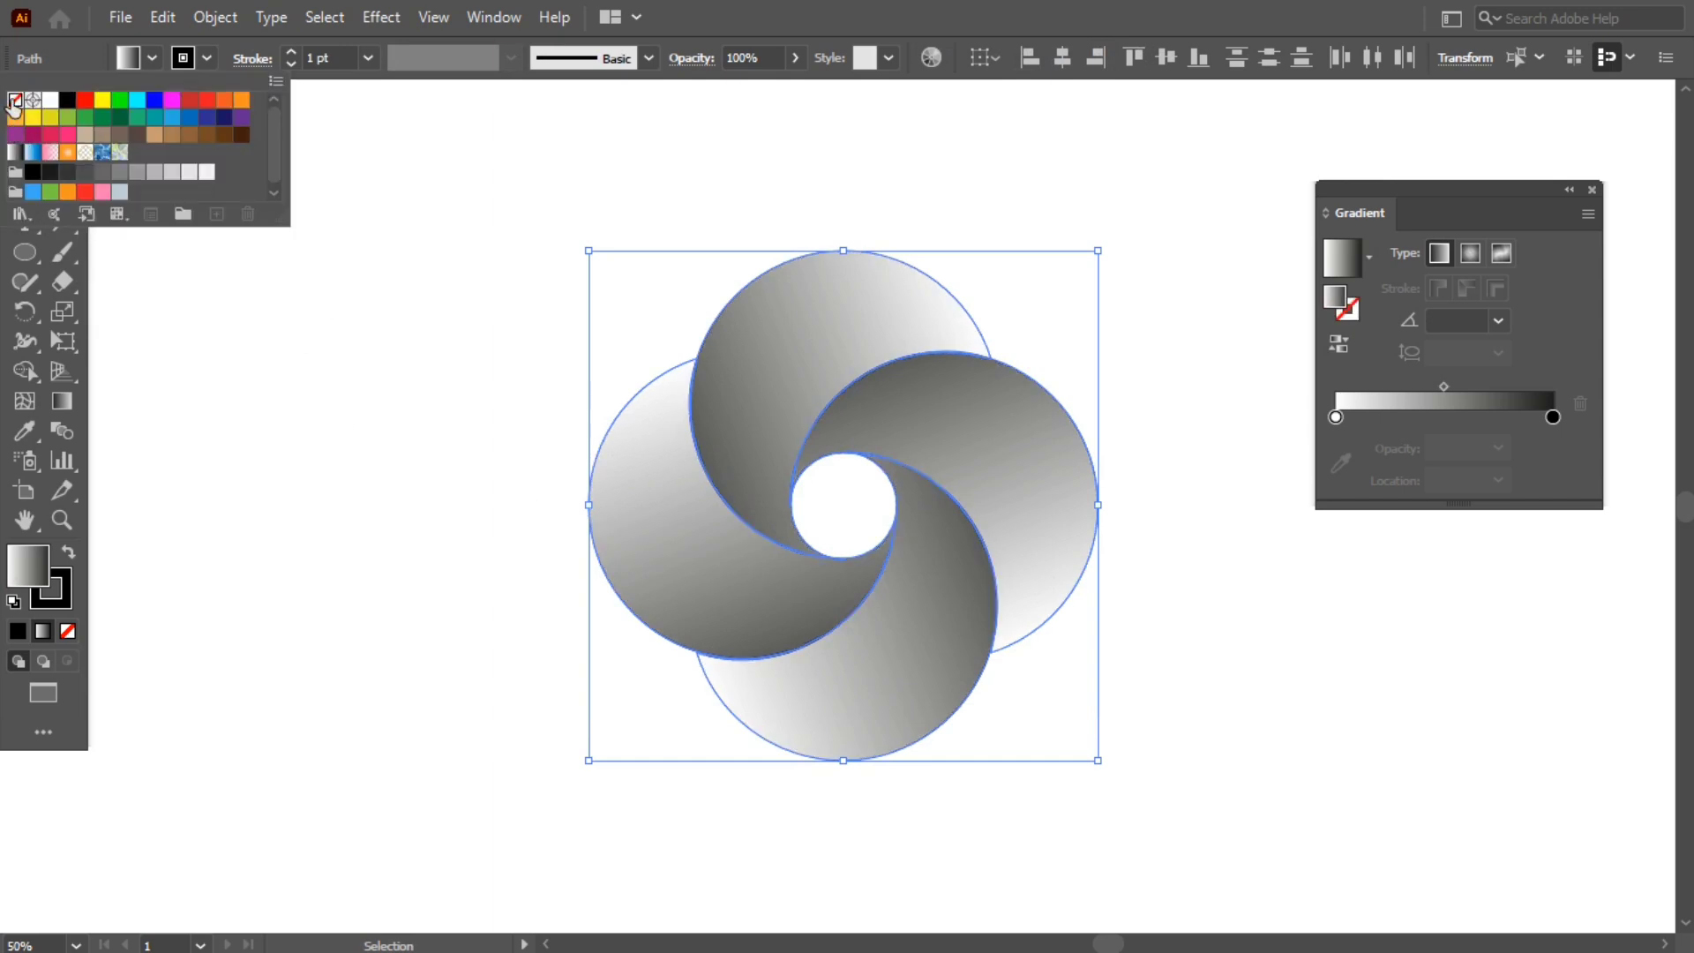
click(321, 475)
click(319, 385)
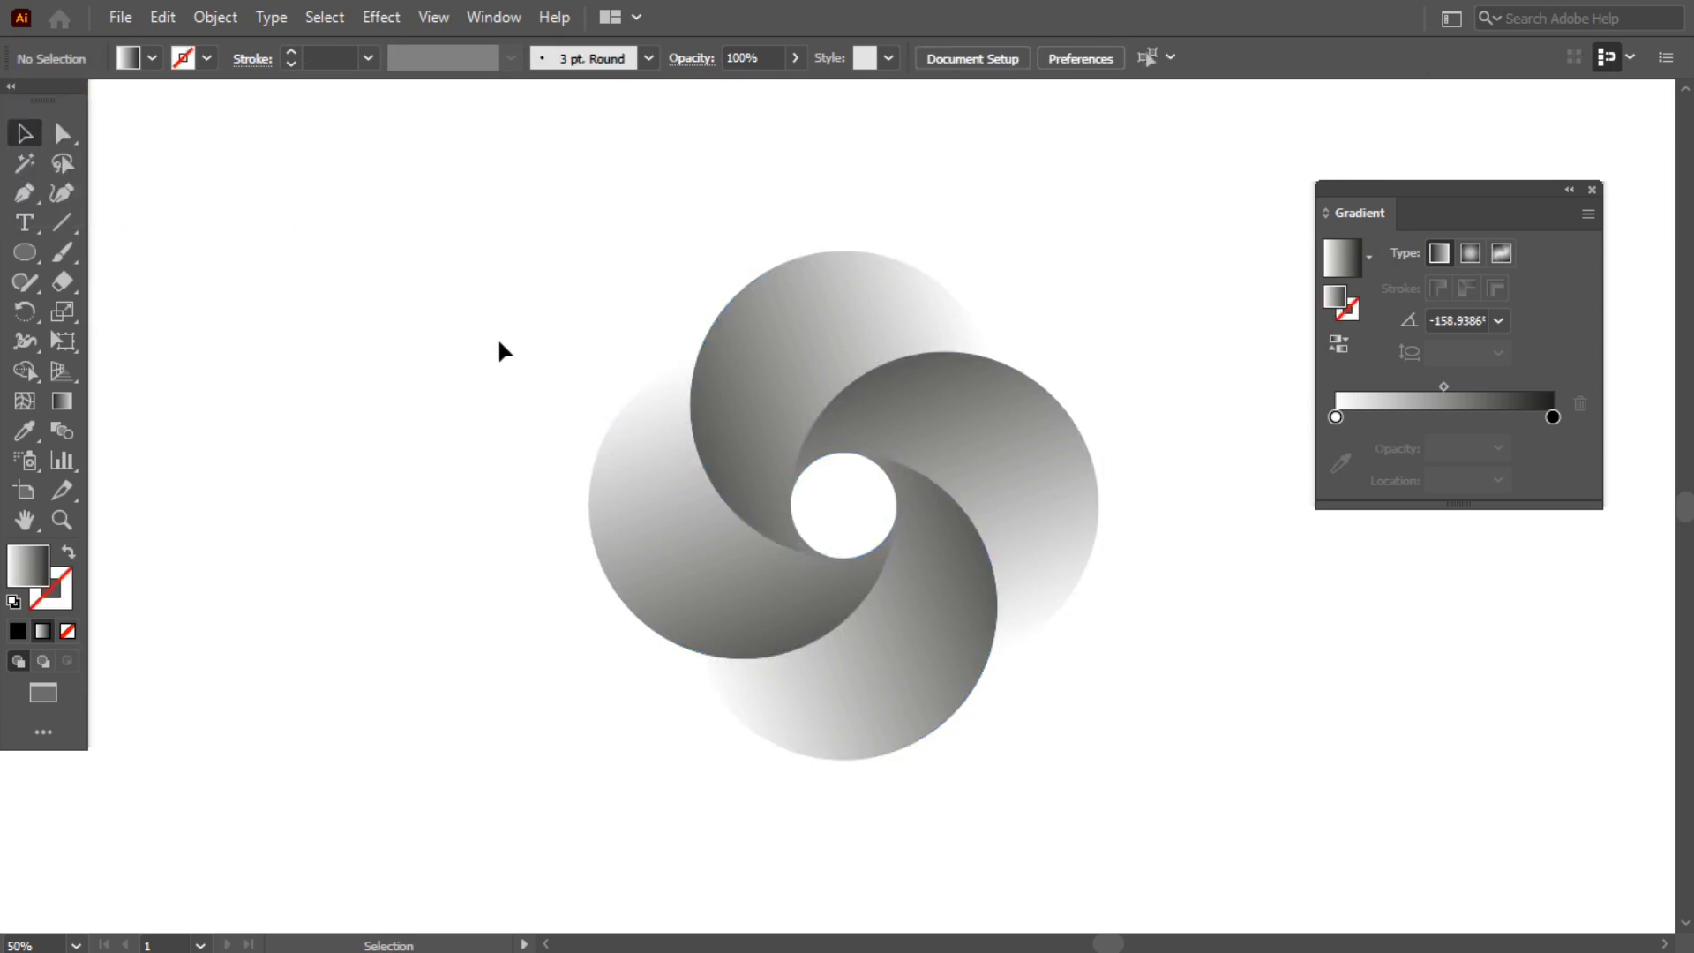
drag(499, 342, 1199, 706)
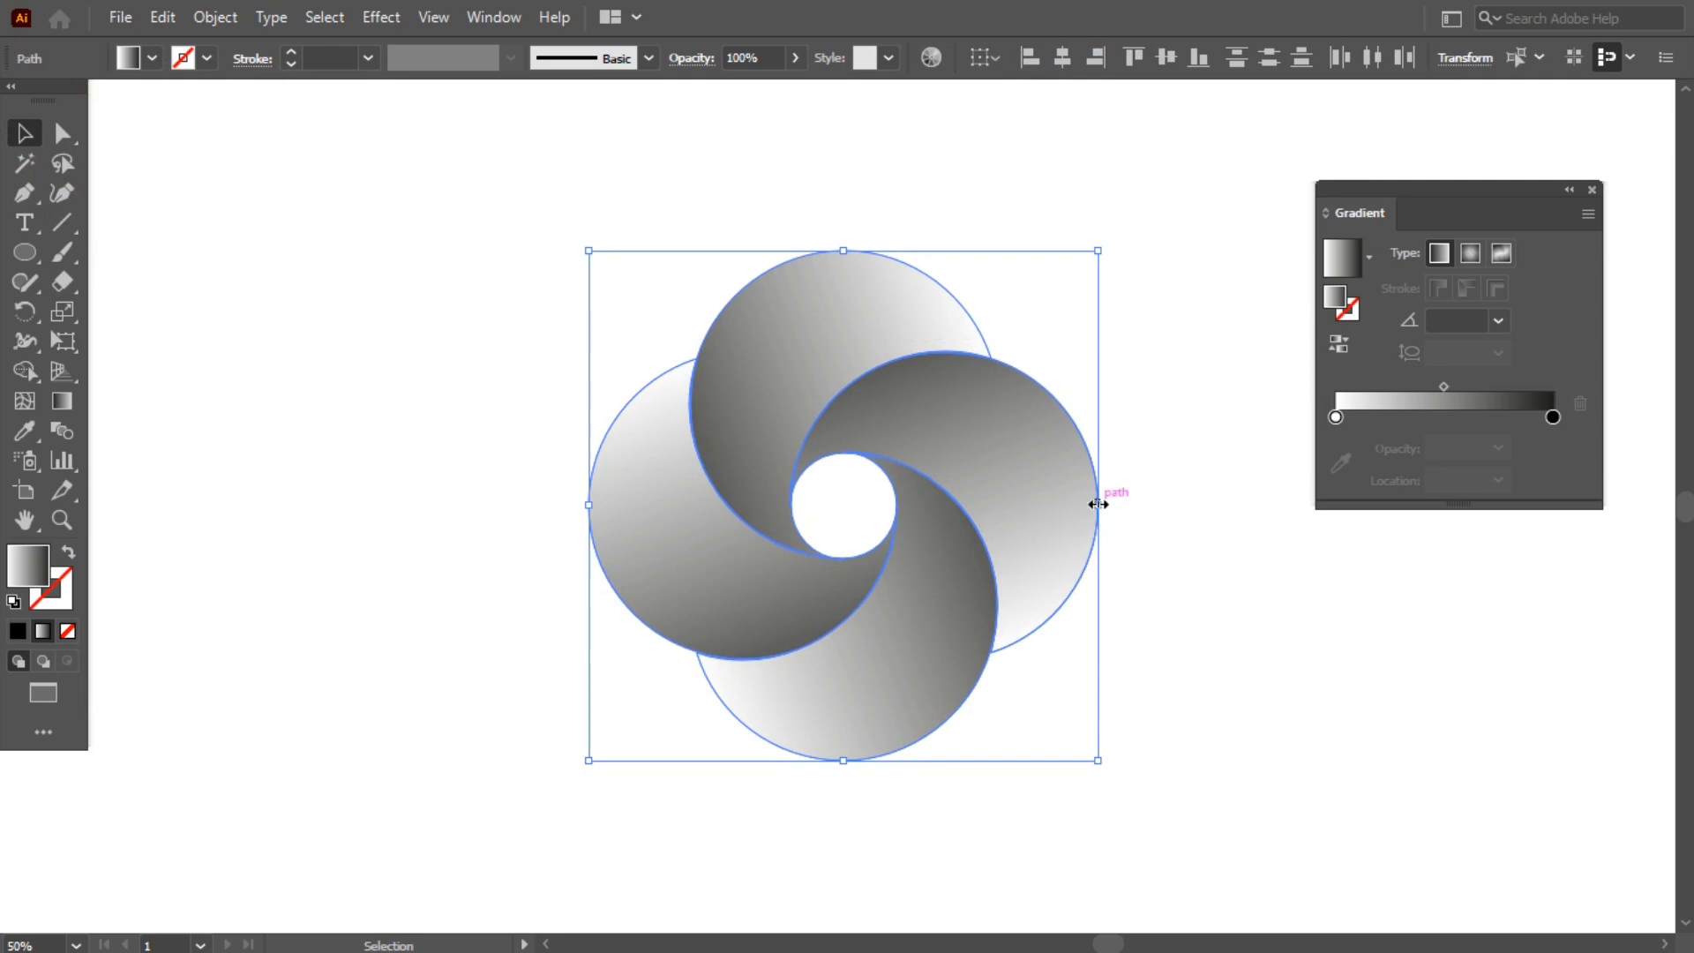
drag(1099, 504, 1145, 505)
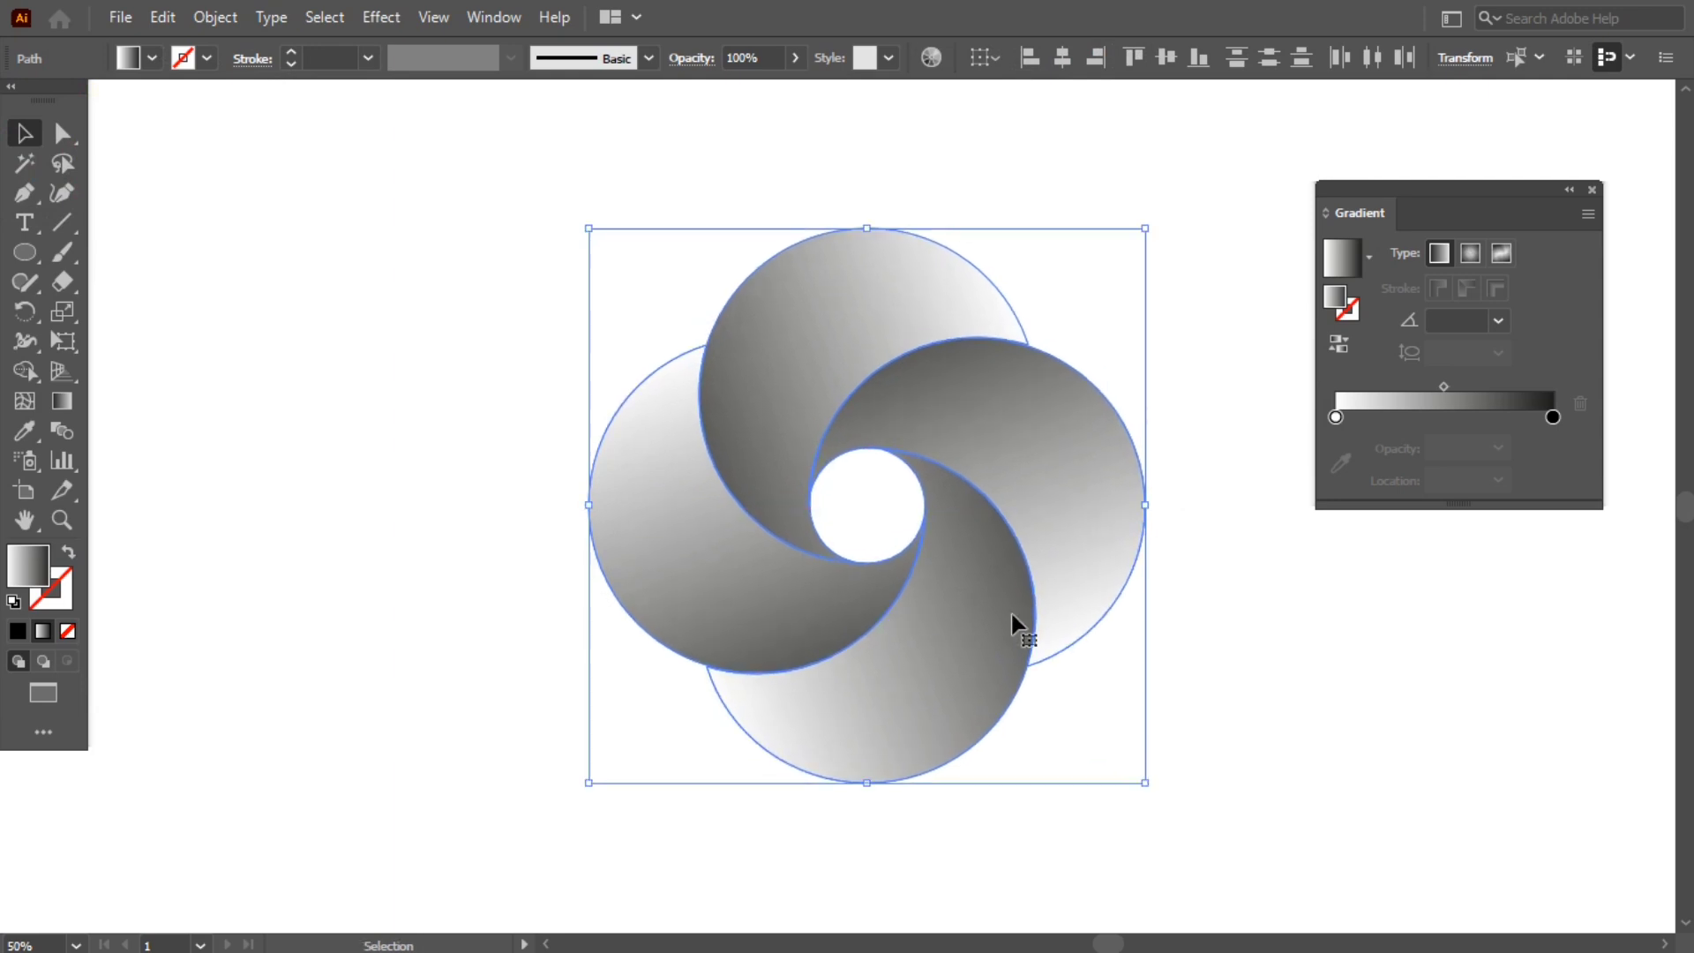
Recolour the petals' gradient, using RGB Blue for the black stop and yellow for the white stop.
double_click(1551, 417)
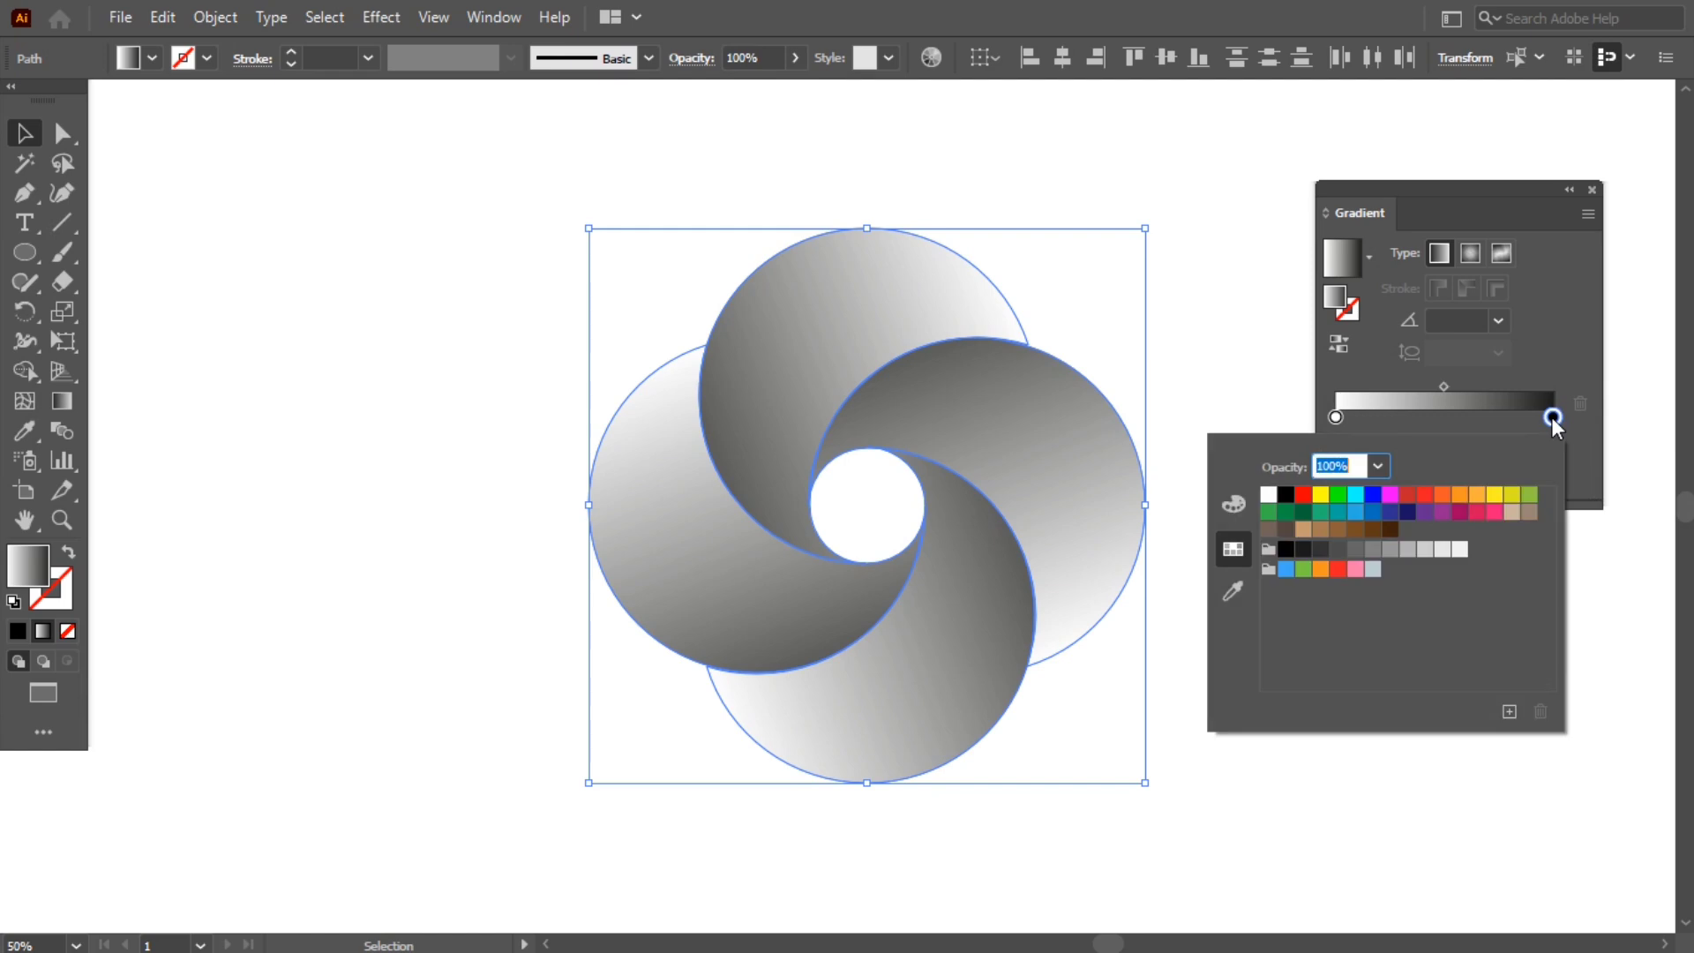
click(1371, 505)
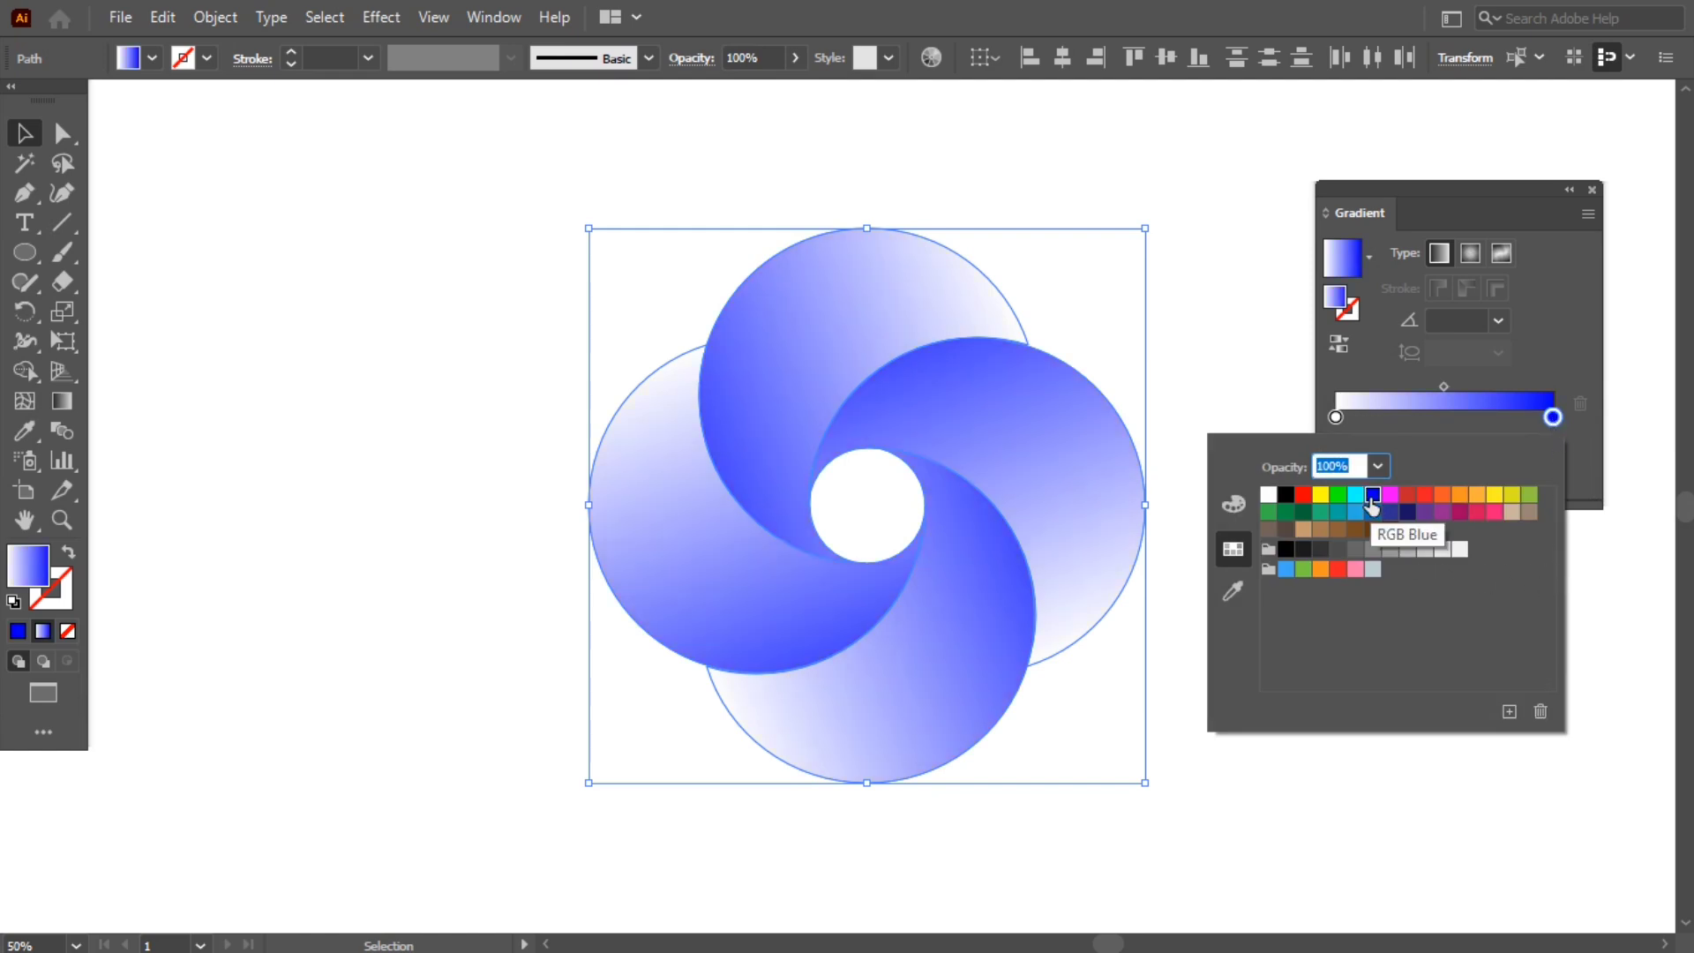
click(1287, 421)
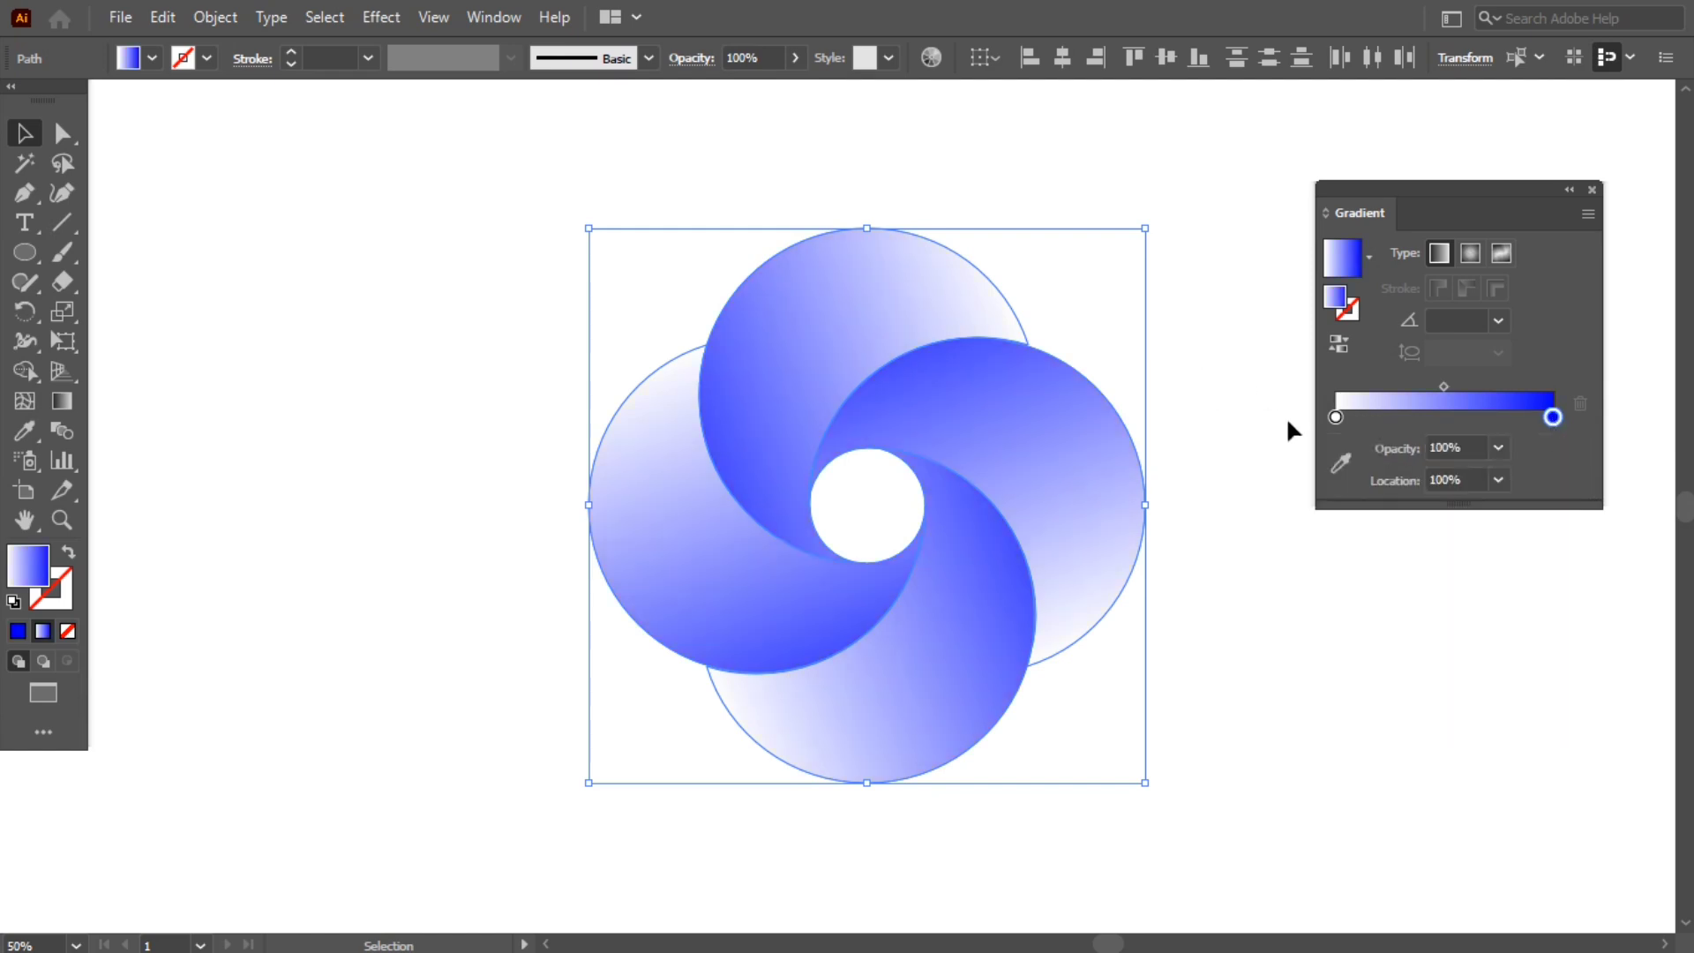
double_click(1335, 417)
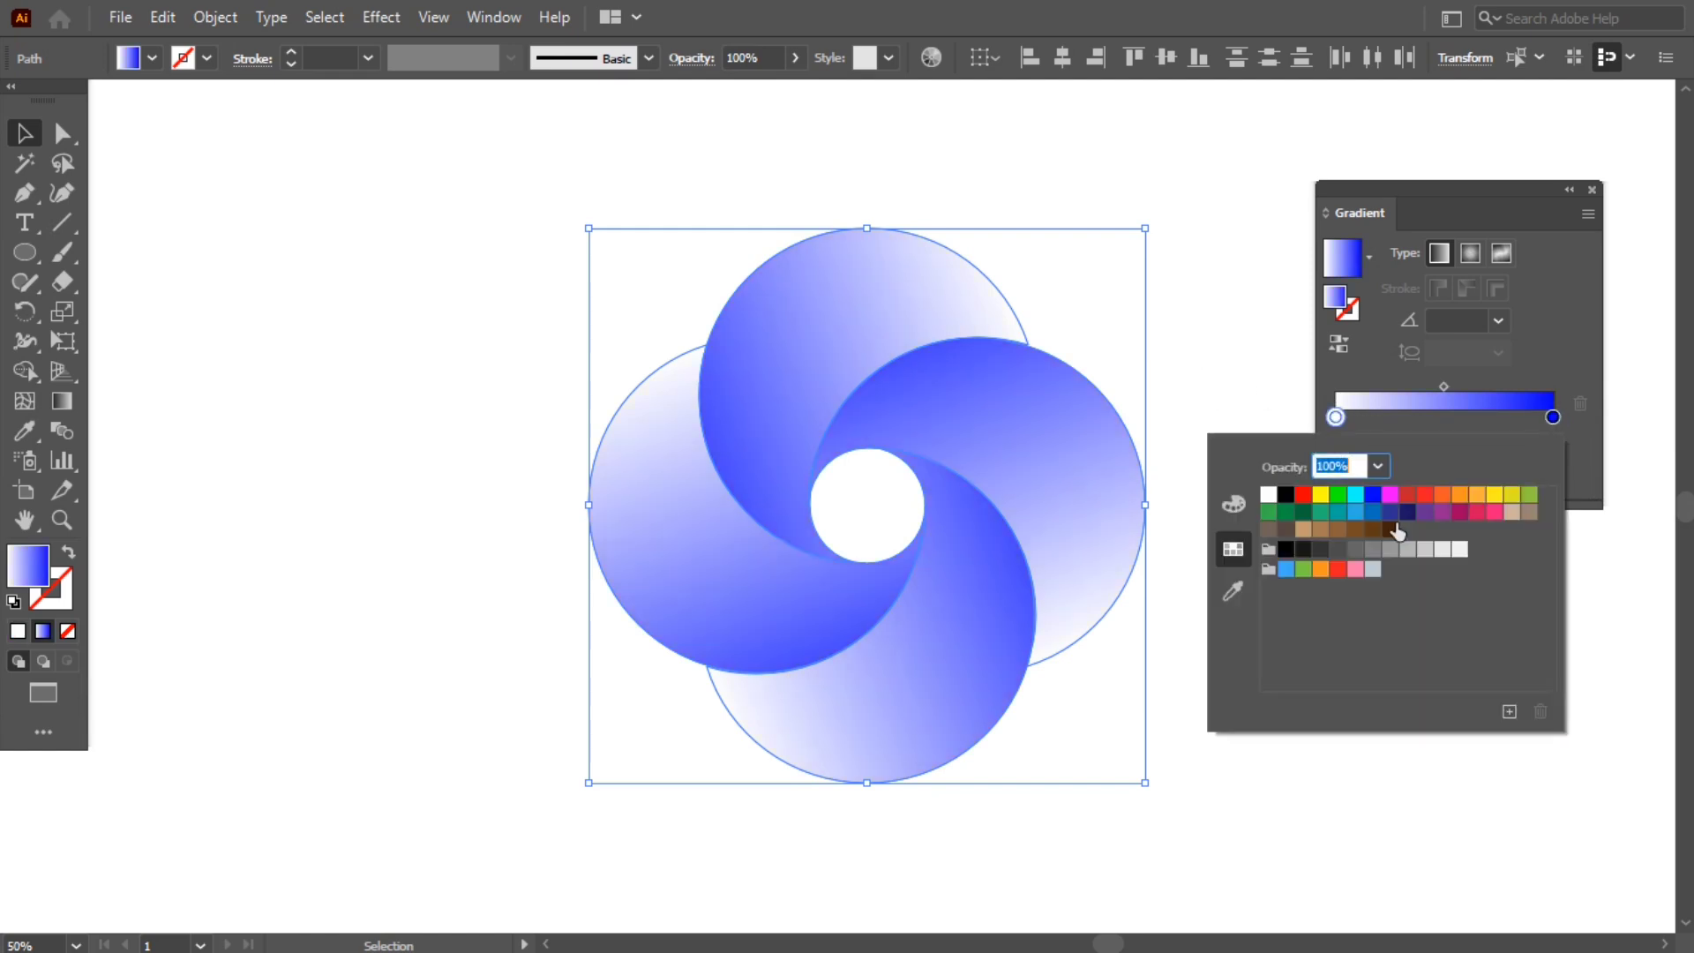
click(1322, 497)
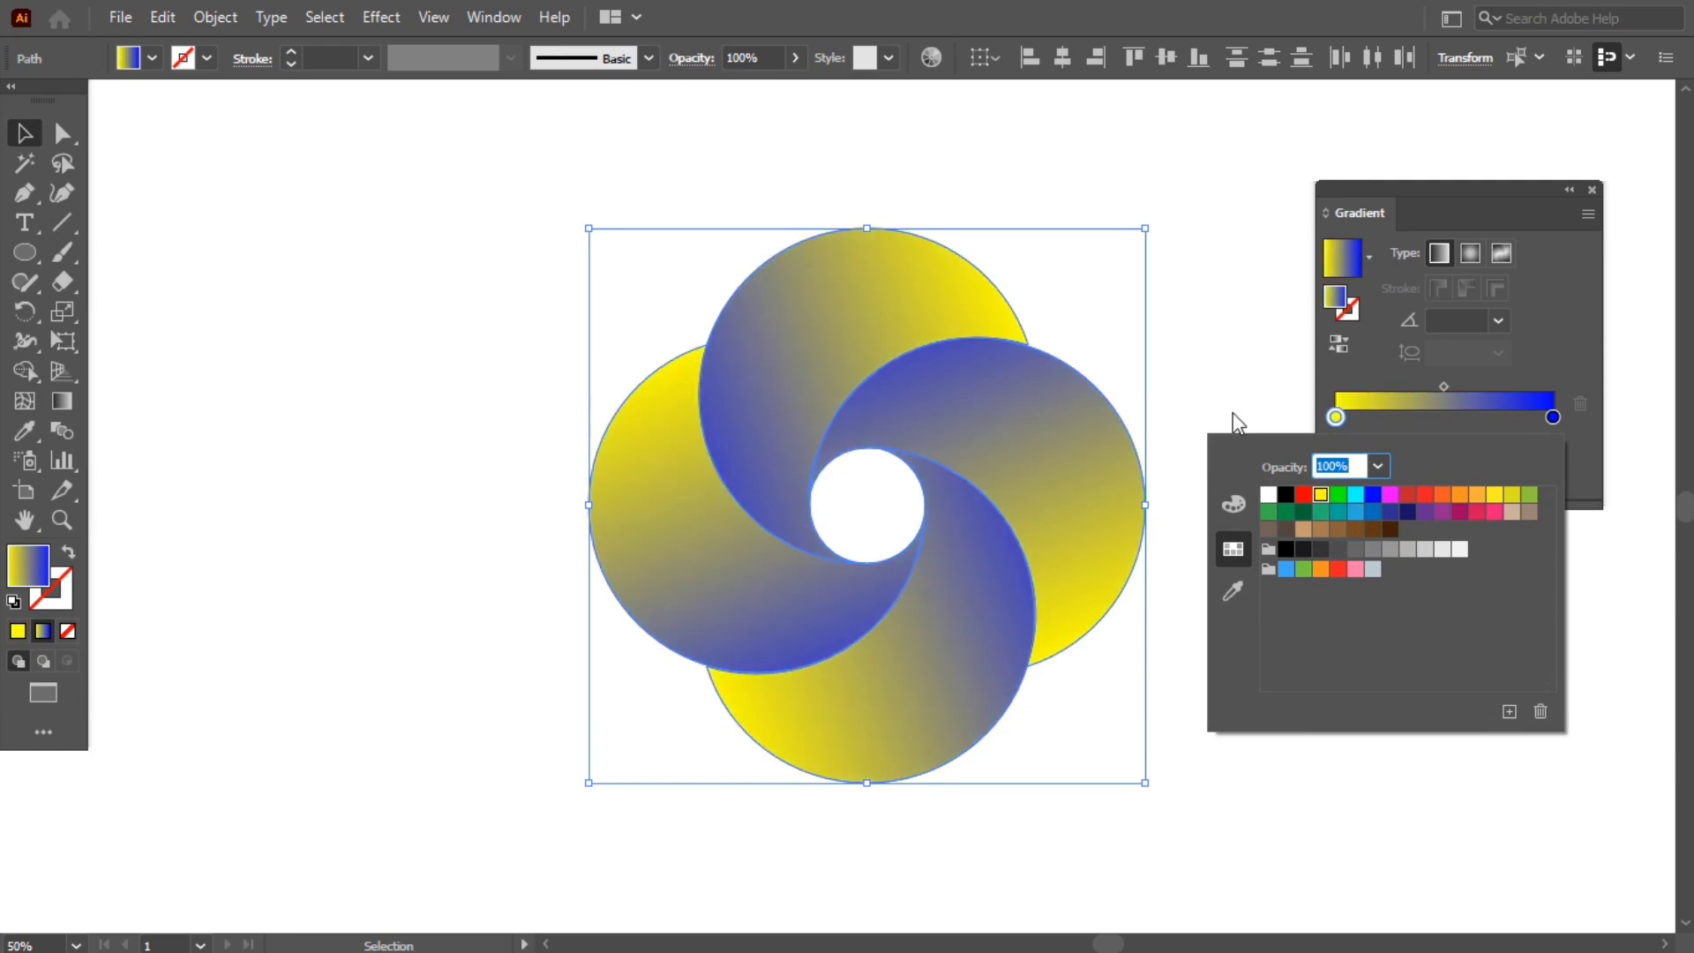
click(1251, 311)
click(1236, 561)
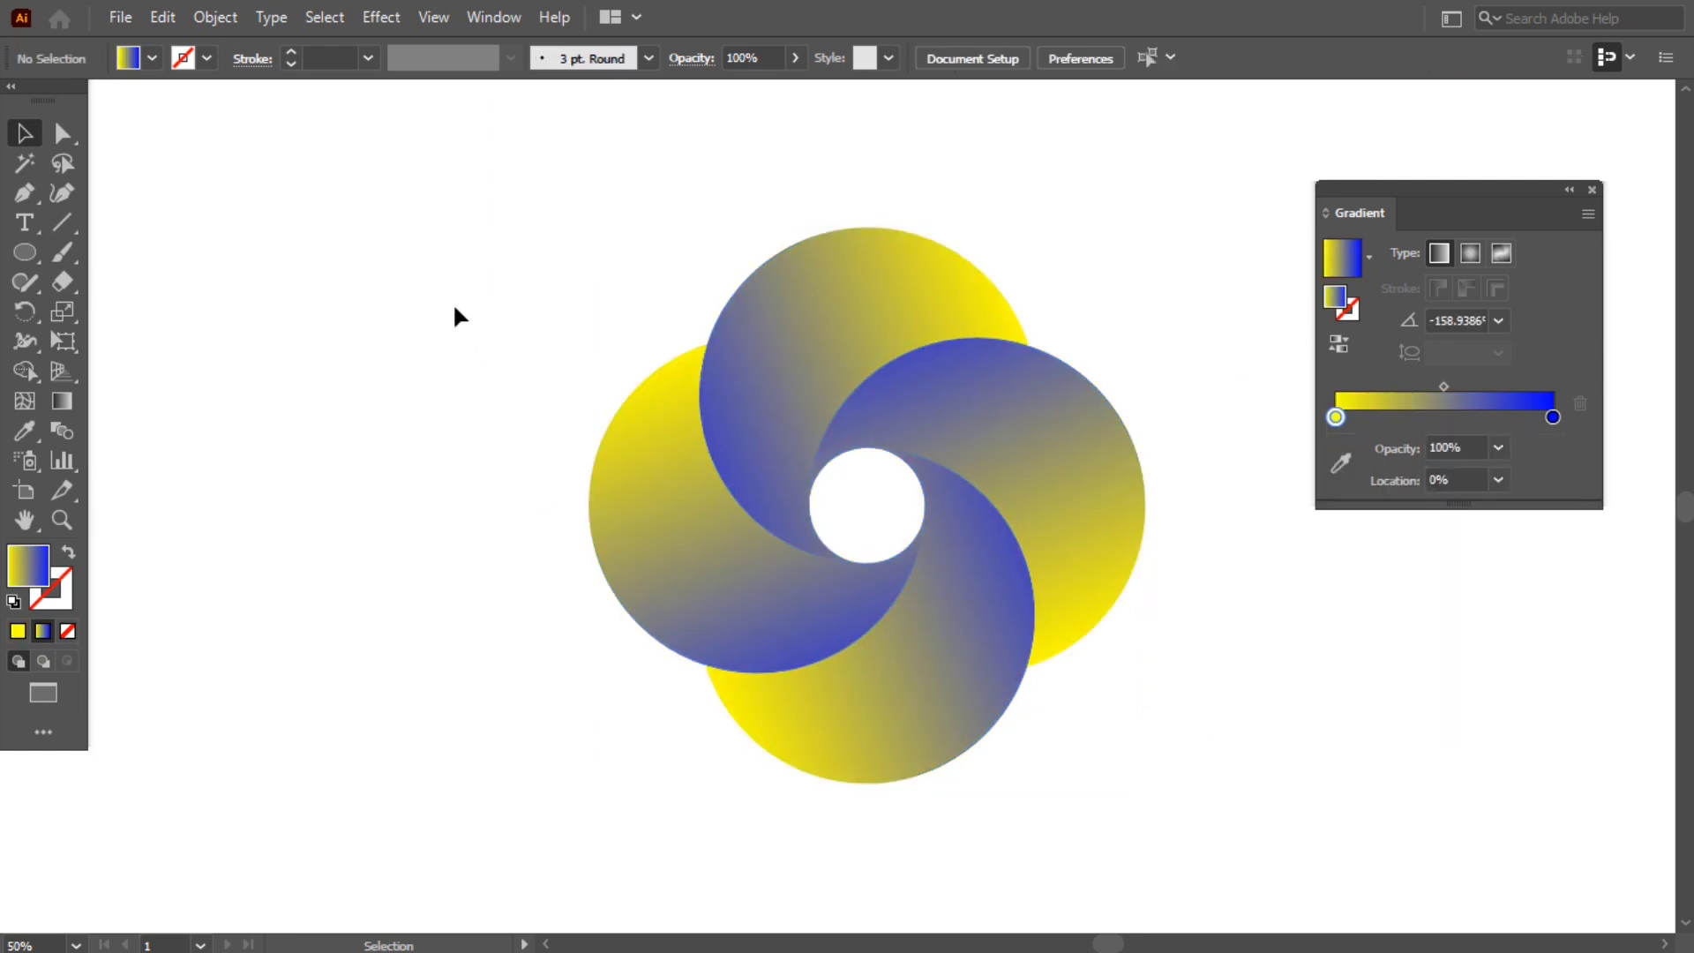
Shift the gradient midpoint of all petals towards the yellow end, to about 41.6%.
drag(454, 304, 1157, 711)
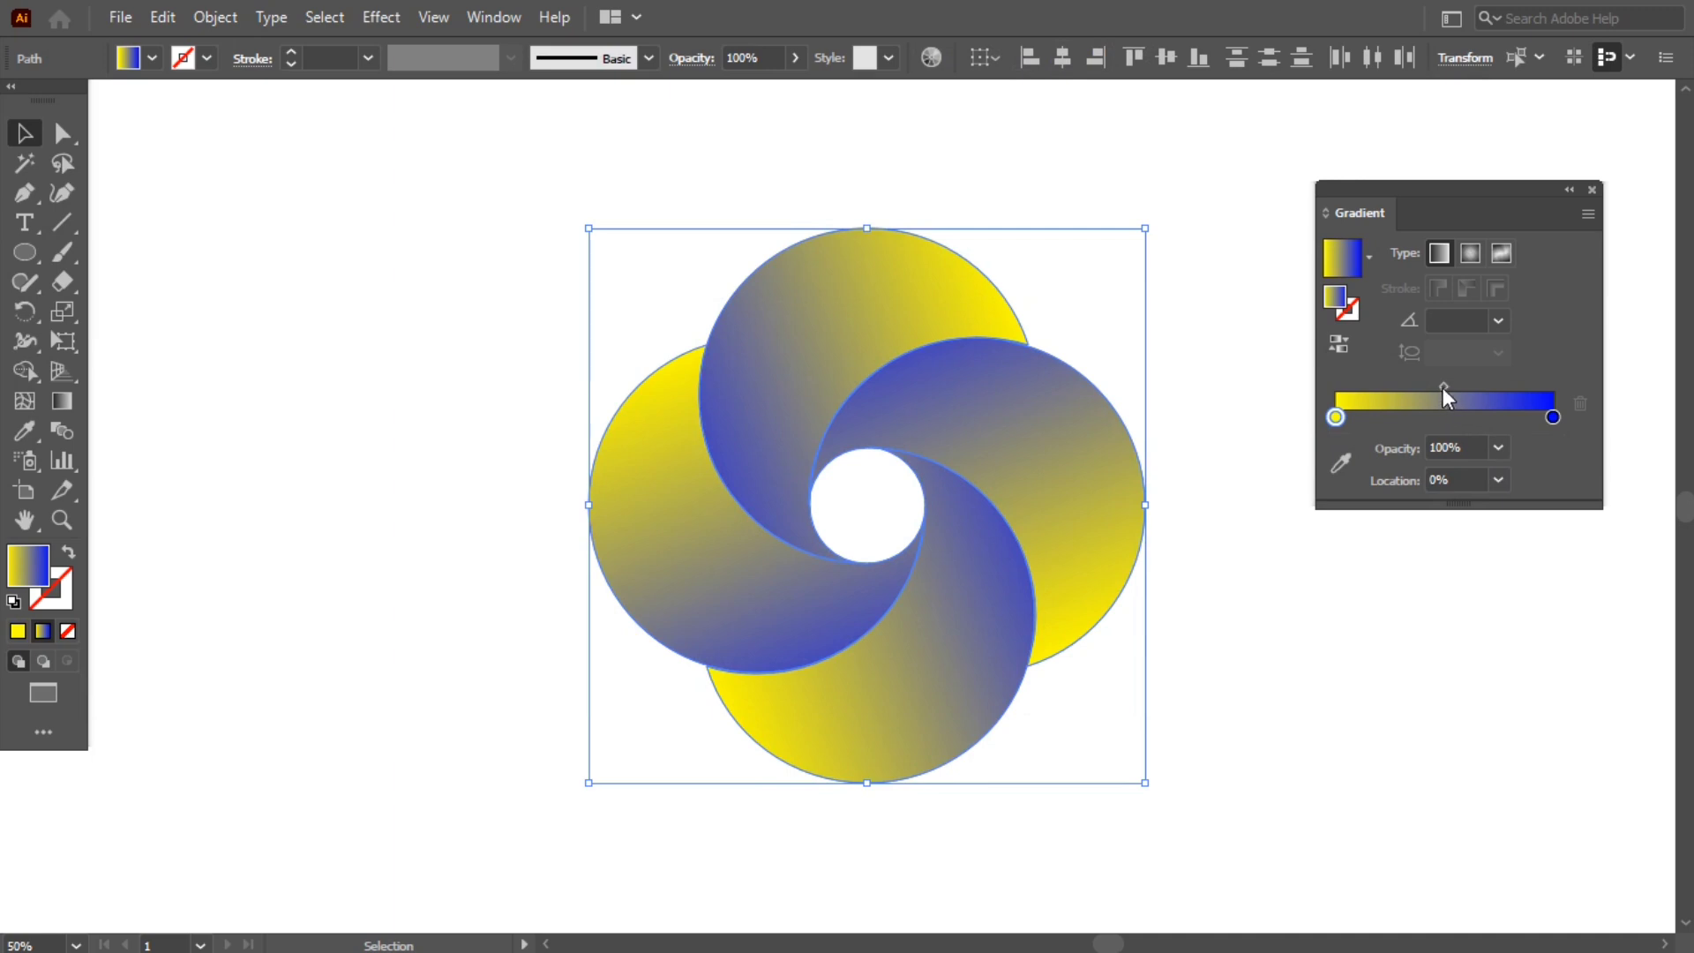
mouse_move(1442, 388)
mouse_down()
mouse_move(1411, 384)
mouse_move(1480, 385)
mouse_move(1425, 390)
mouse_up()
click(1382, 662)
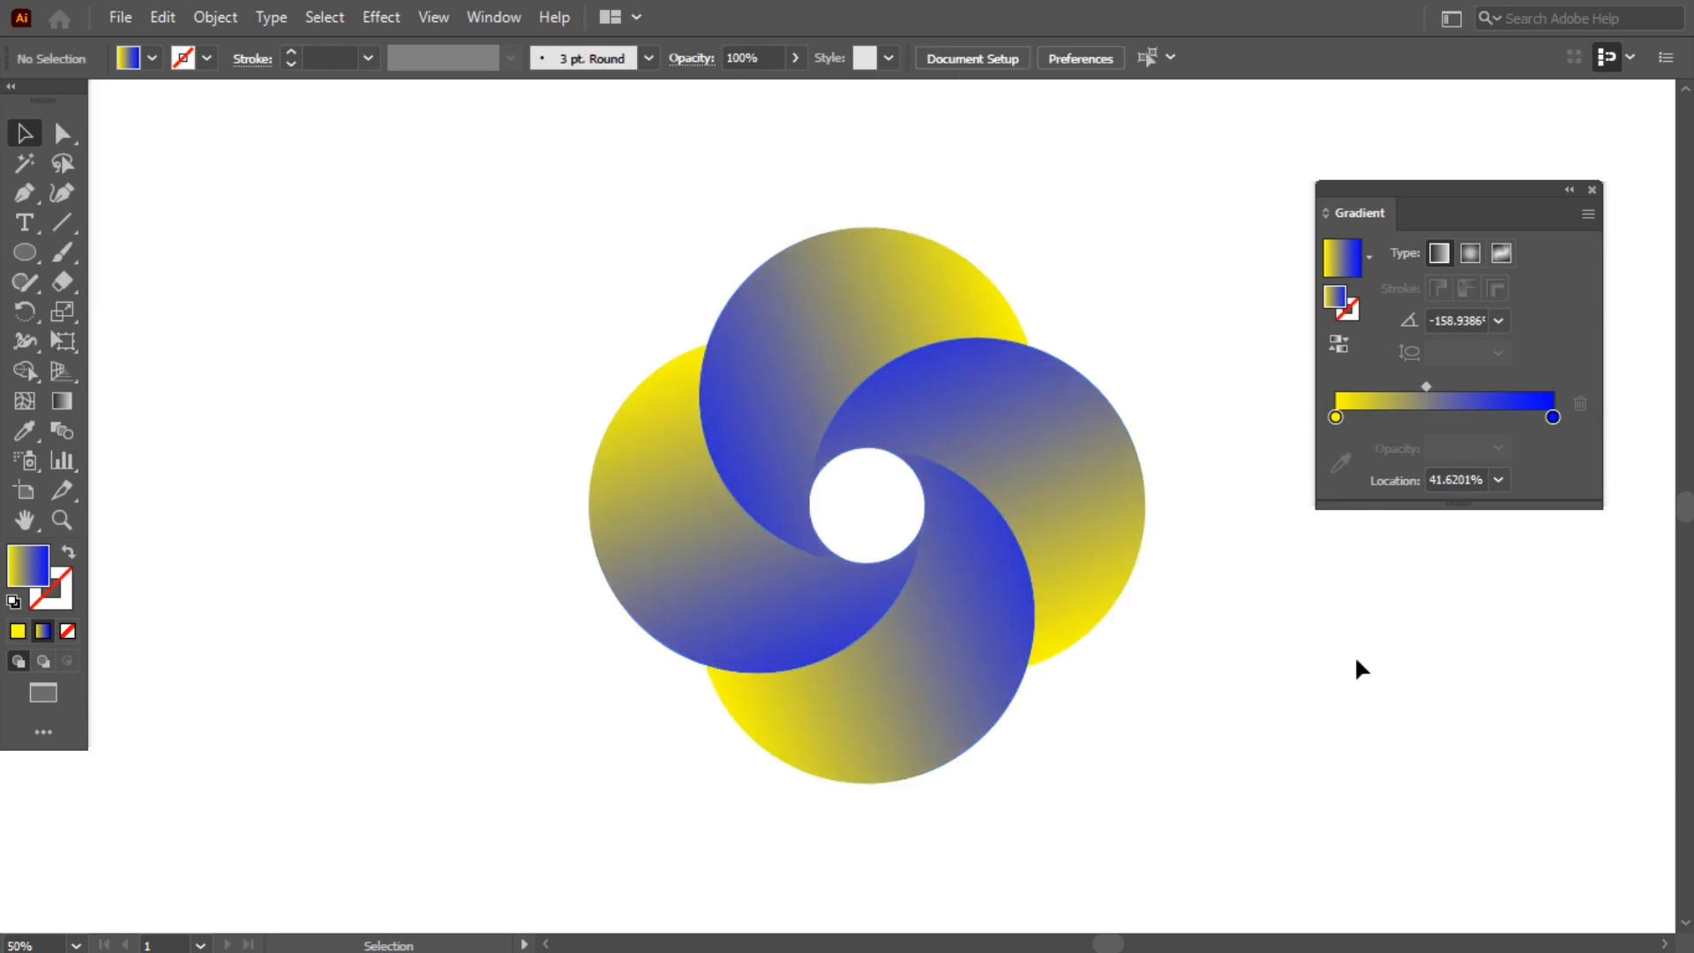
Group the four gradient petals and close the gradient settings.
drag(594, 337, 1163, 708)
right_click(868, 390)
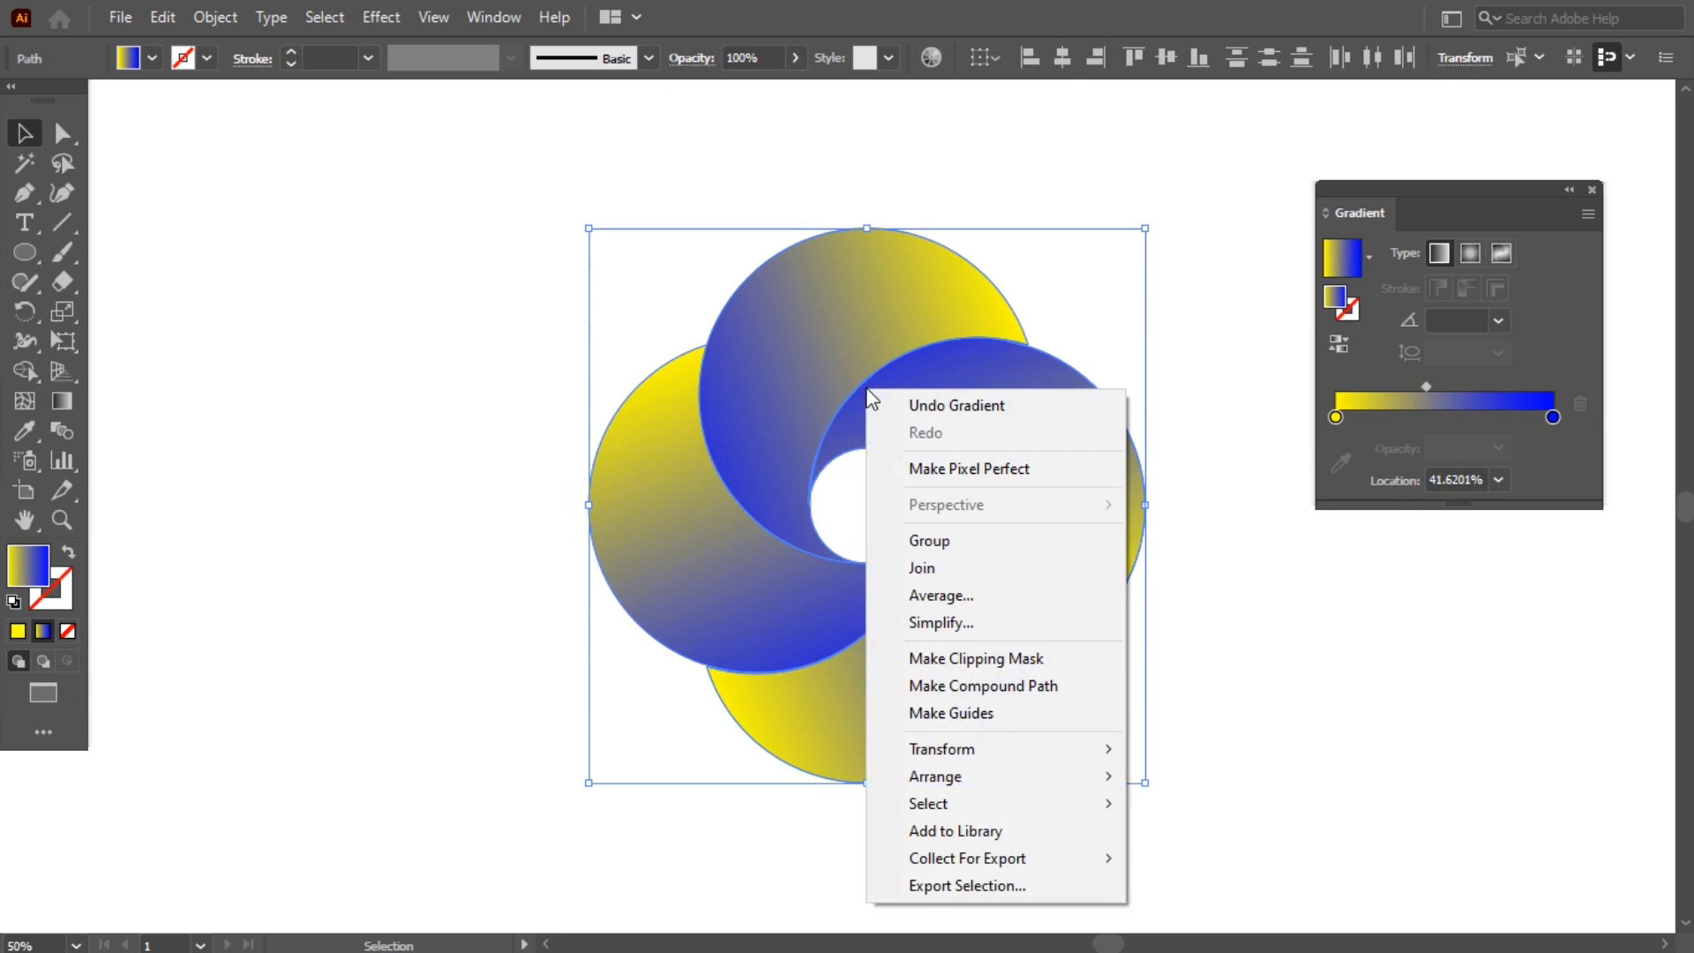
click(983, 541)
click(1249, 581)
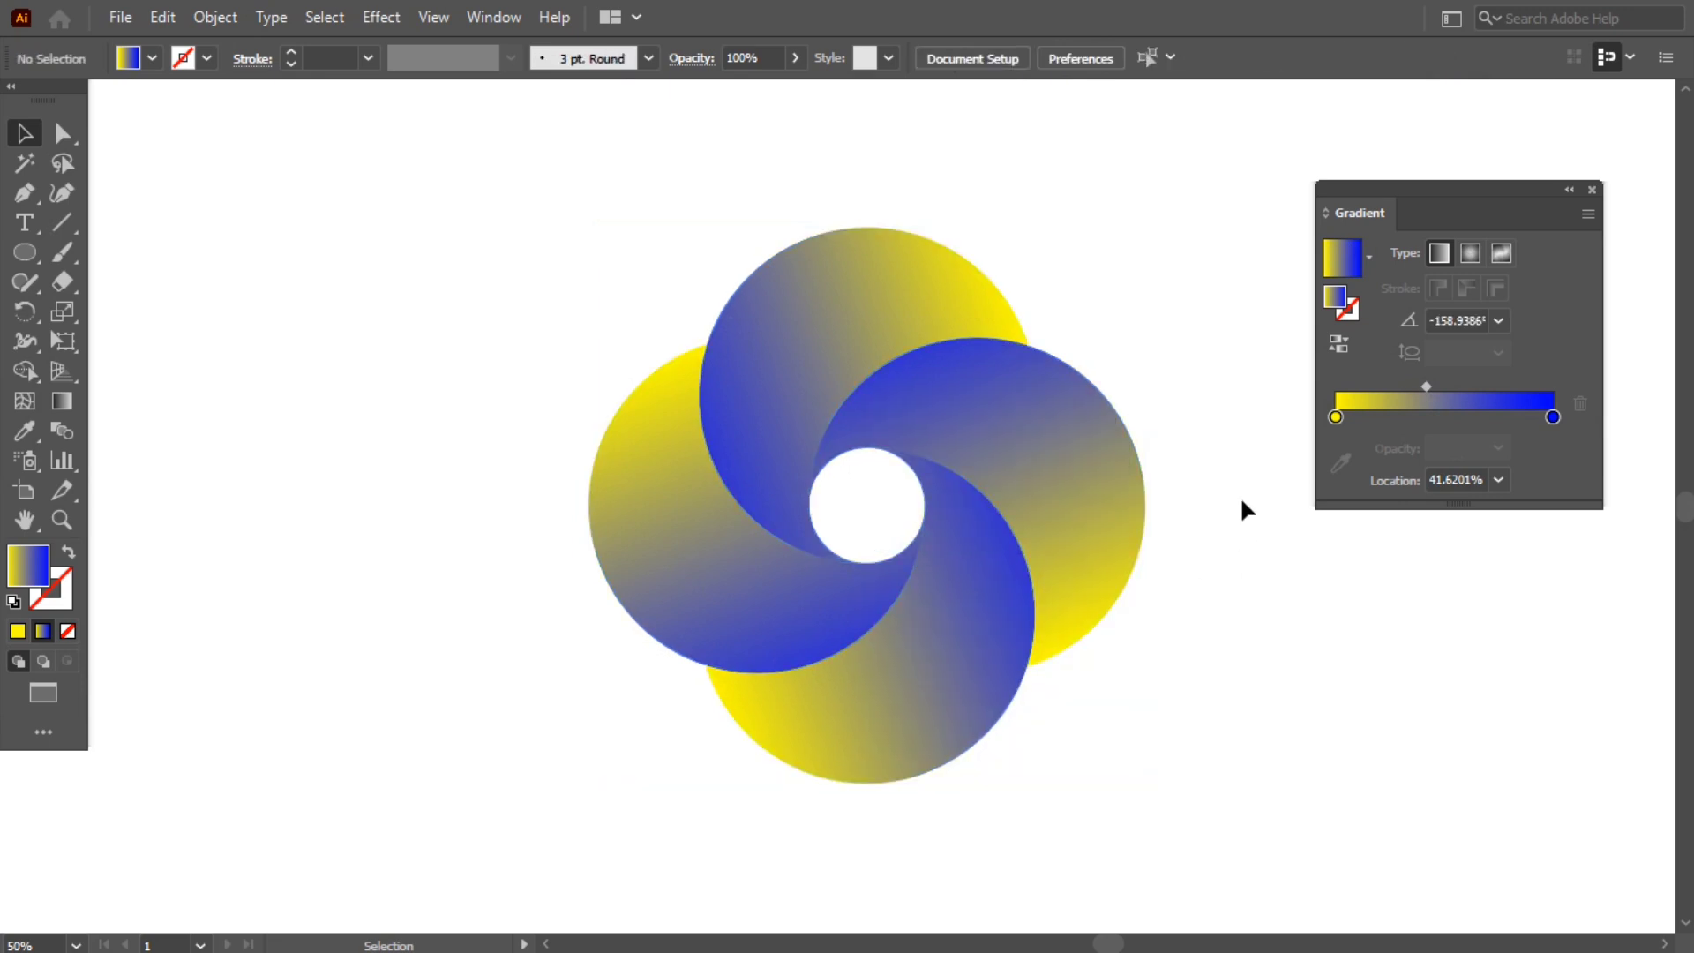
click(1591, 190)
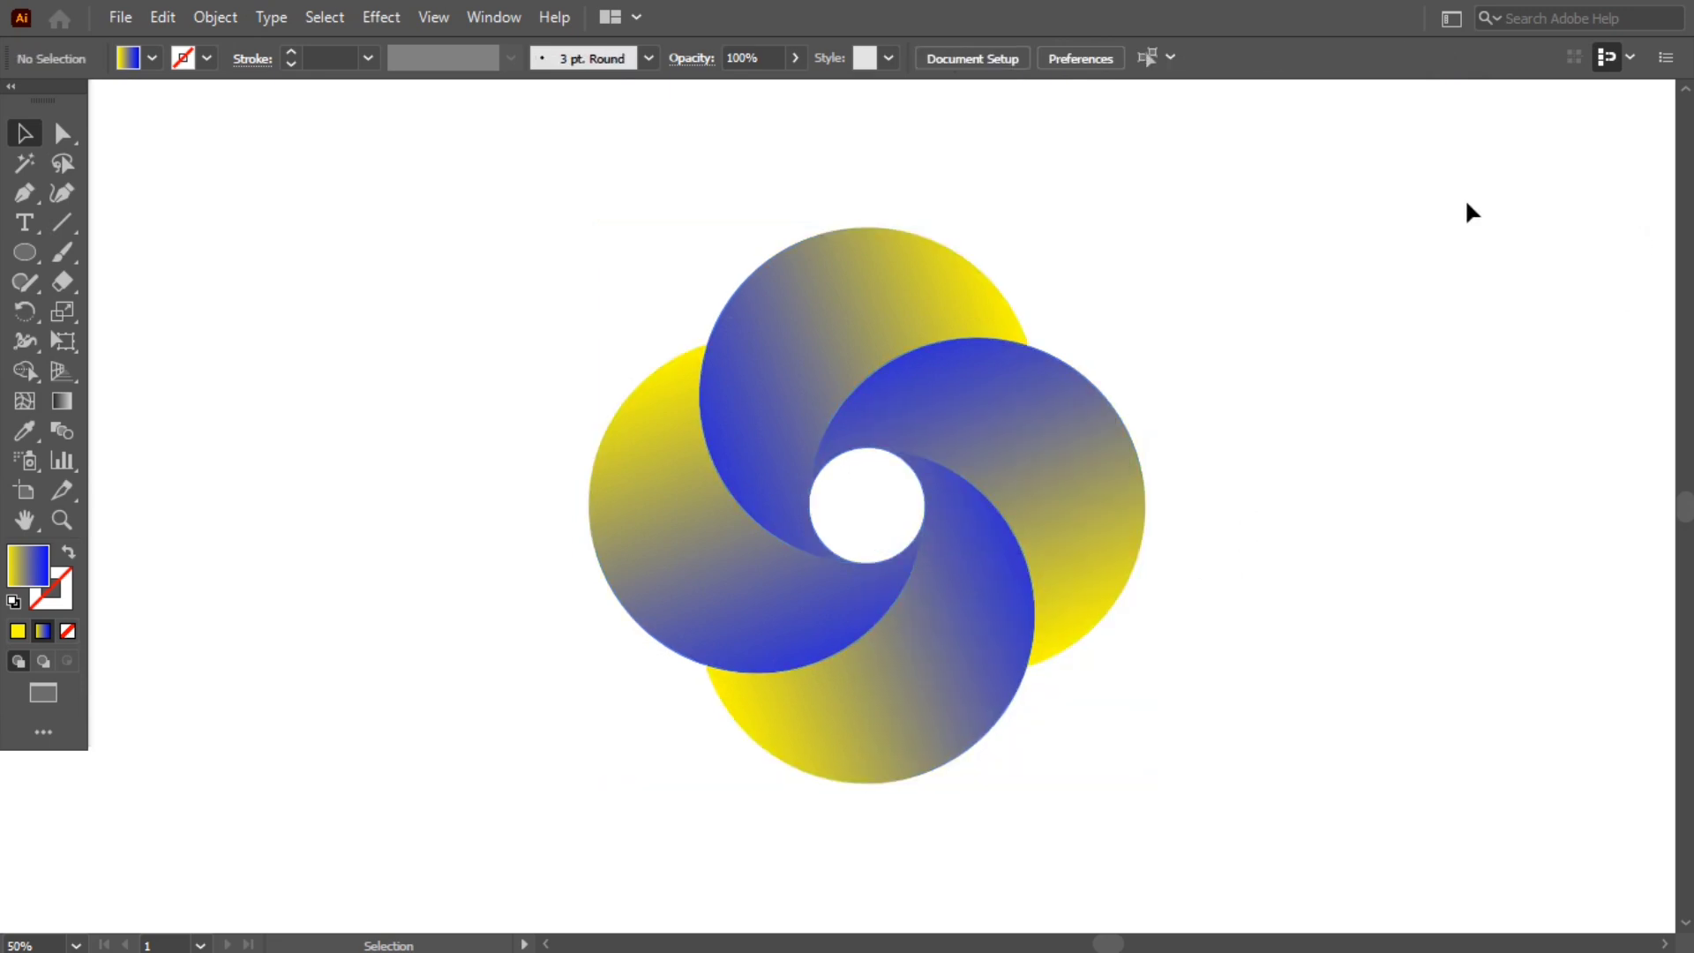